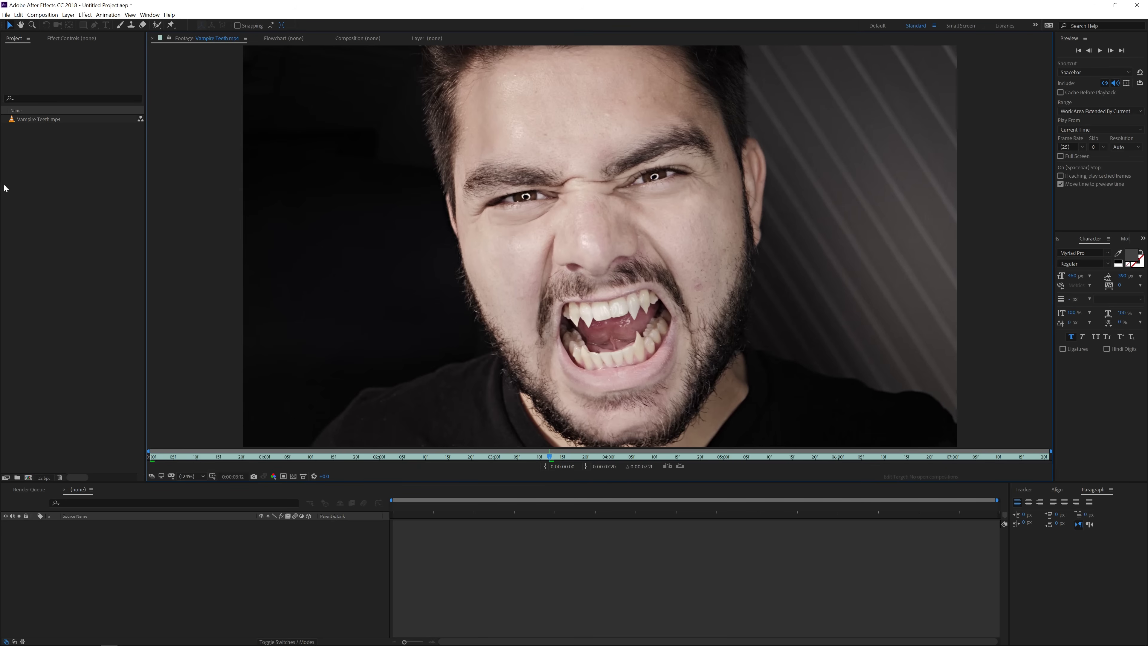
# Import the Vampire Footage images starting at Vampire Footage000.png as a PNG sequence
pyautogui.rightClick(41, 180)
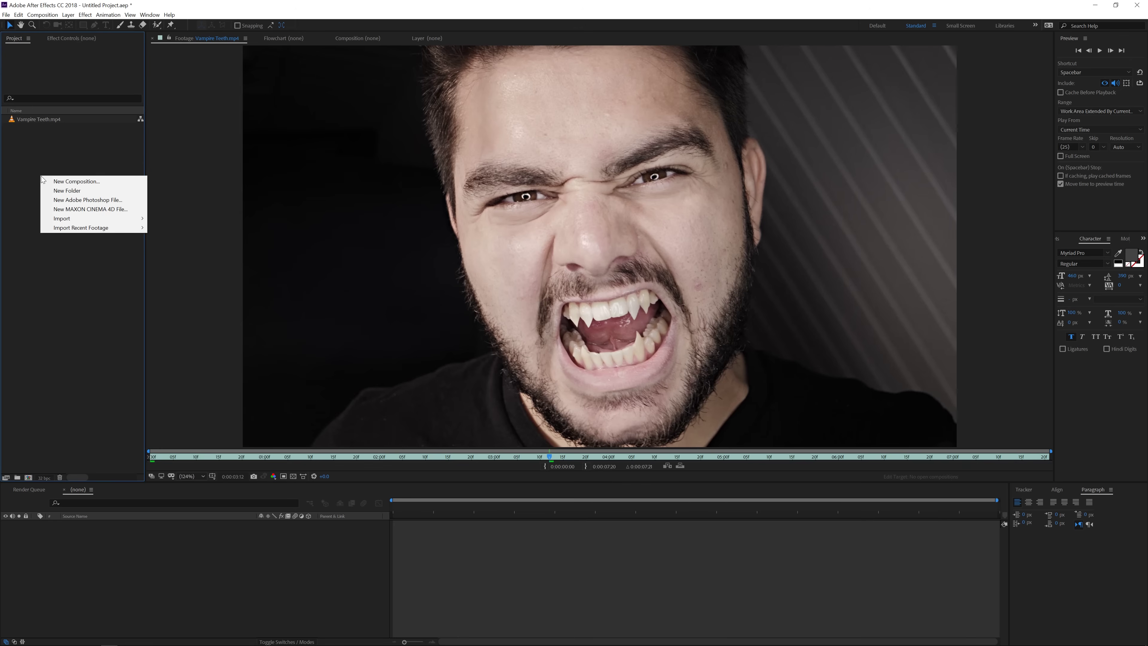
pyautogui.moveTo(85, 220)
pyautogui.click(166, 220)
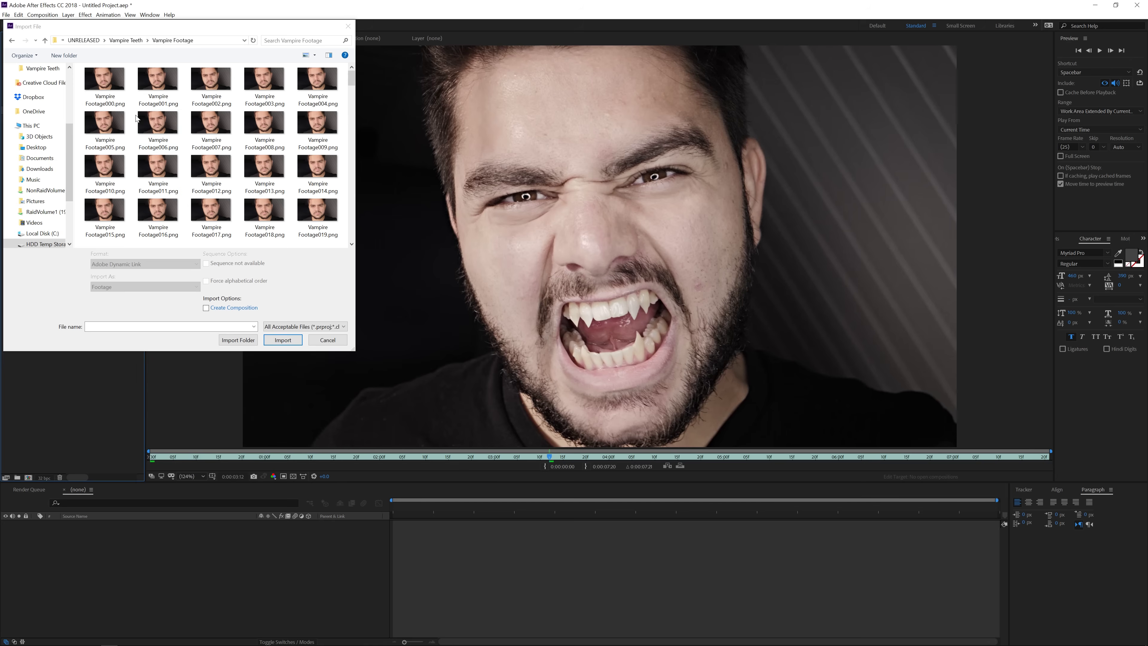
pyautogui.click(119, 77)
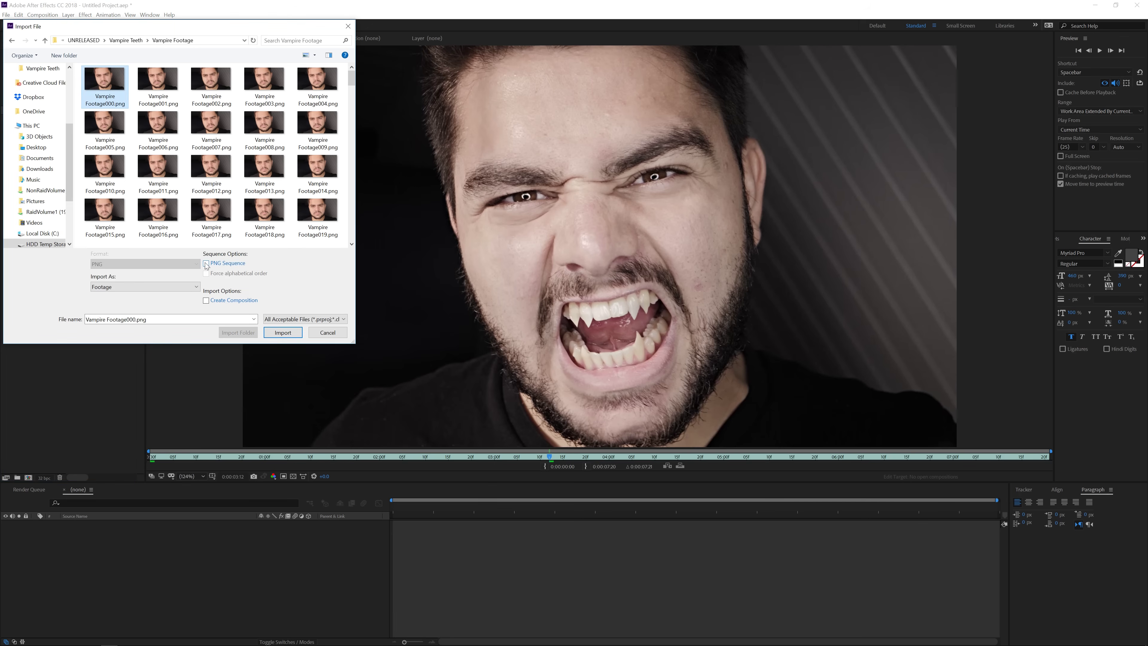
pyautogui.click(282, 333)
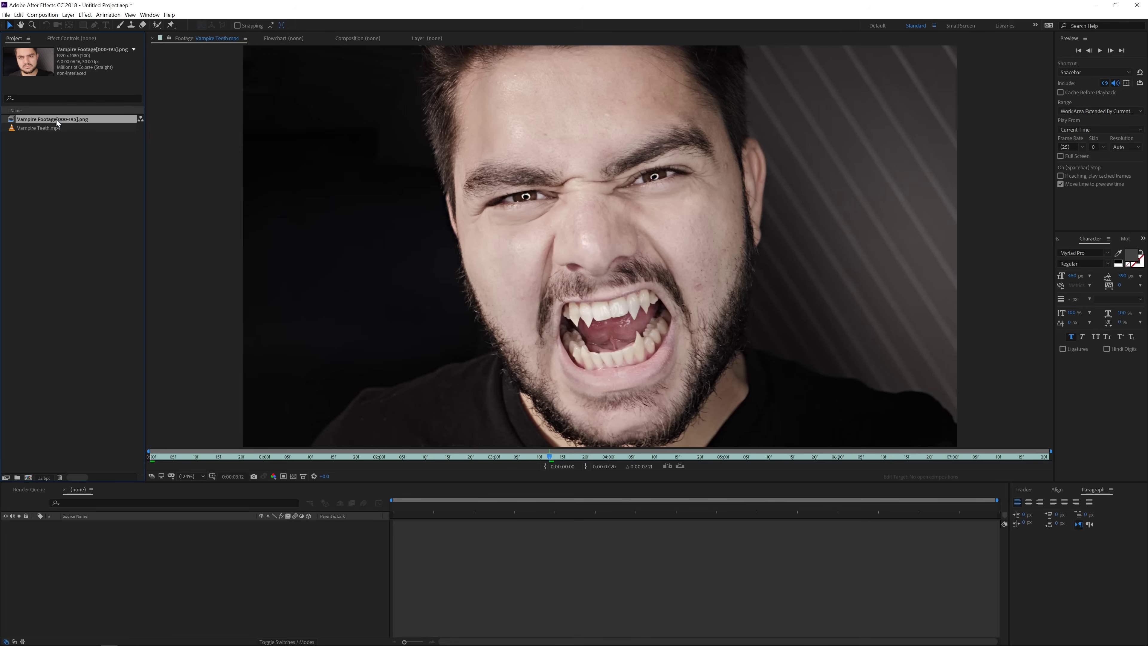
# Preview the imported Vampire Footage sequence and interpret it at 25 frames per second
pyautogui.doubleClick(85, 119)
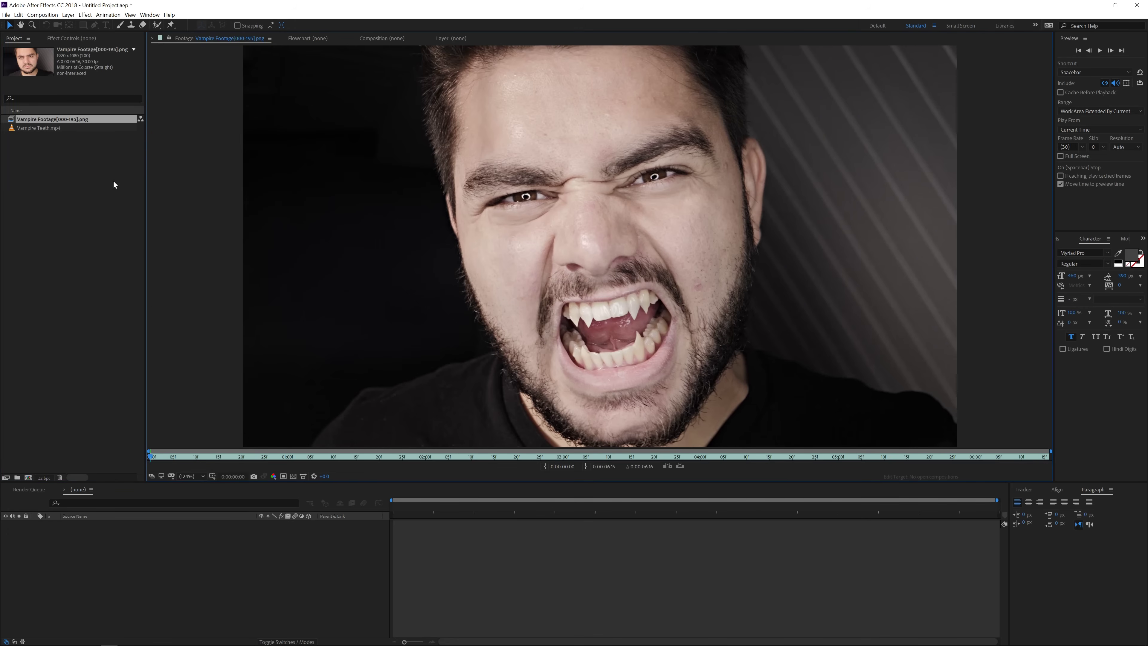
pyautogui.moveTo(154, 457); pyautogui.dragTo(669, 457)
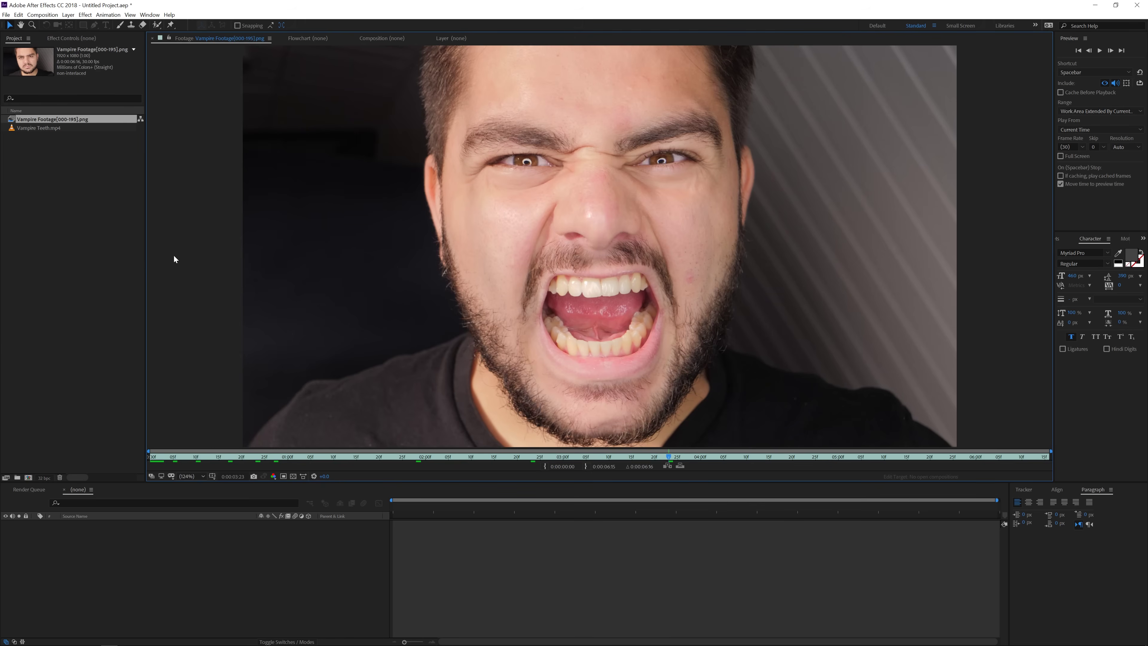
pyautogui.rightClick(92, 120)
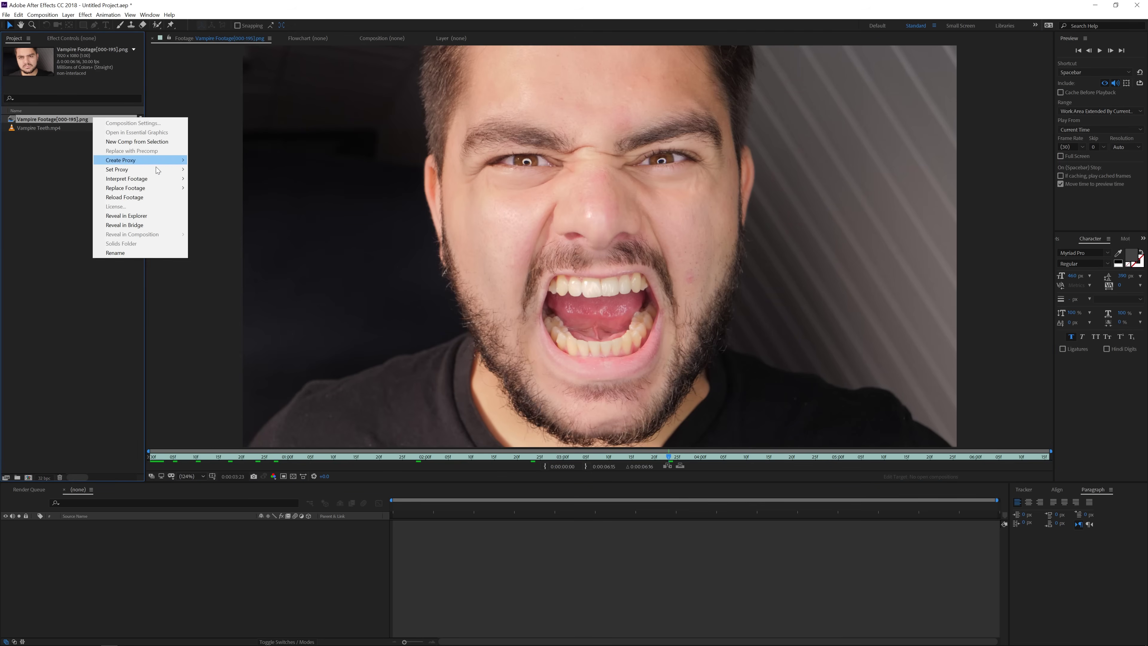
pyautogui.moveTo(153, 180)
pyautogui.click(271, 179)
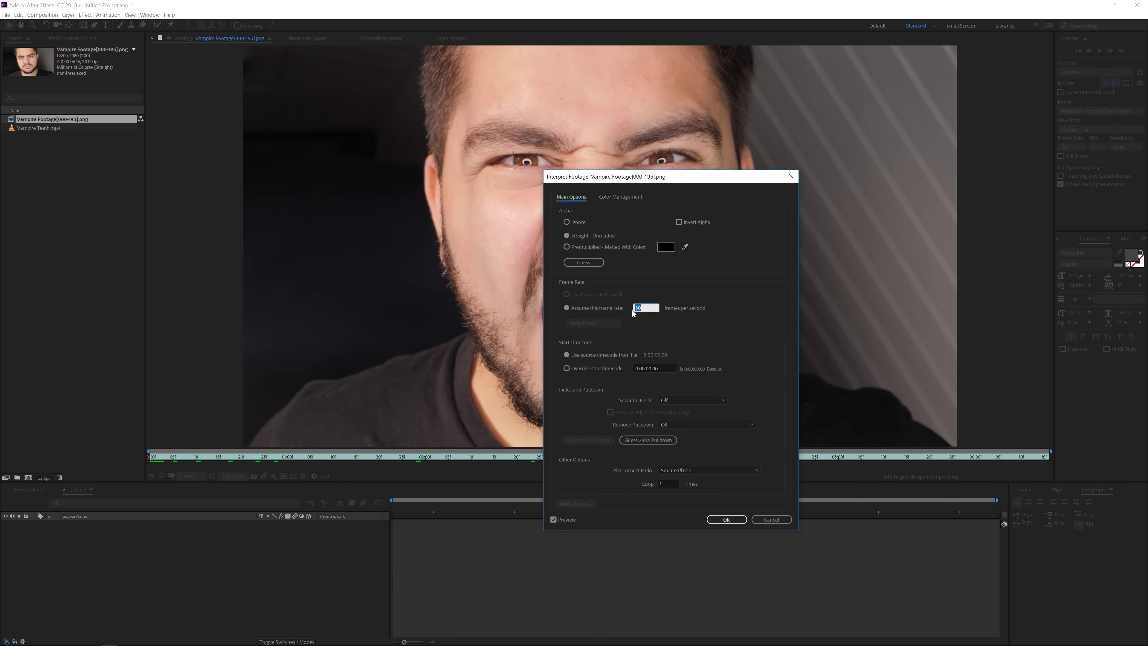
pyautogui.click(659, 290)
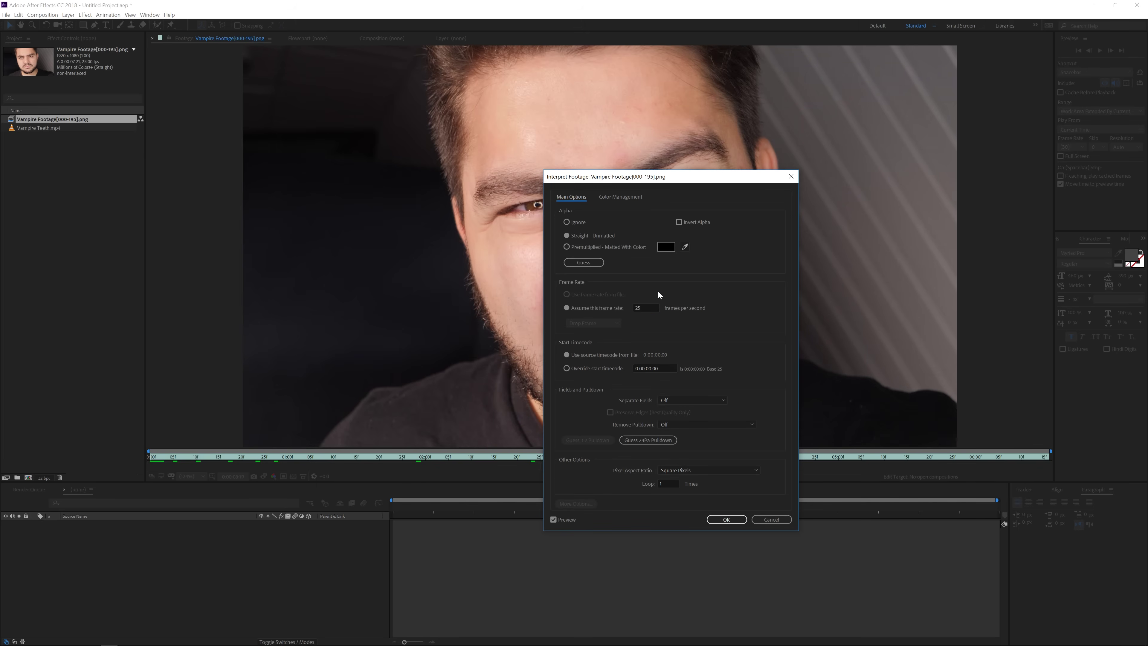
pyautogui.click(741, 521)
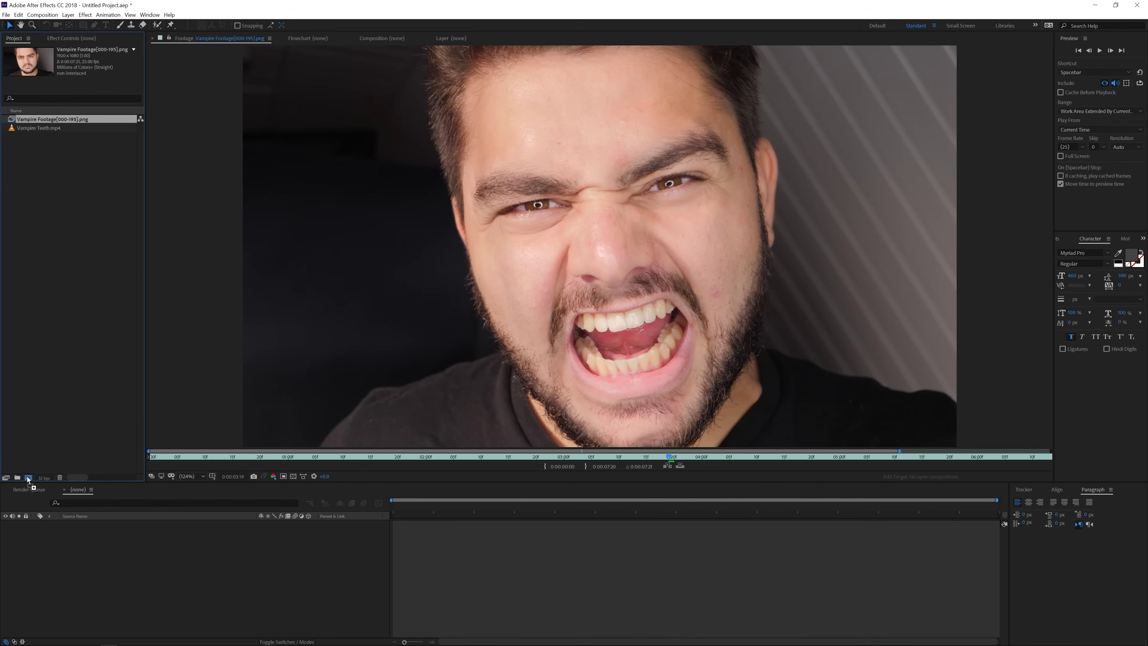
# Create a composition from the Vampire Footage sequence and open its layer in a new mocha AE project with the default settings
pyautogui.moveTo(27, 476); pyautogui.dragTo(27, 476)
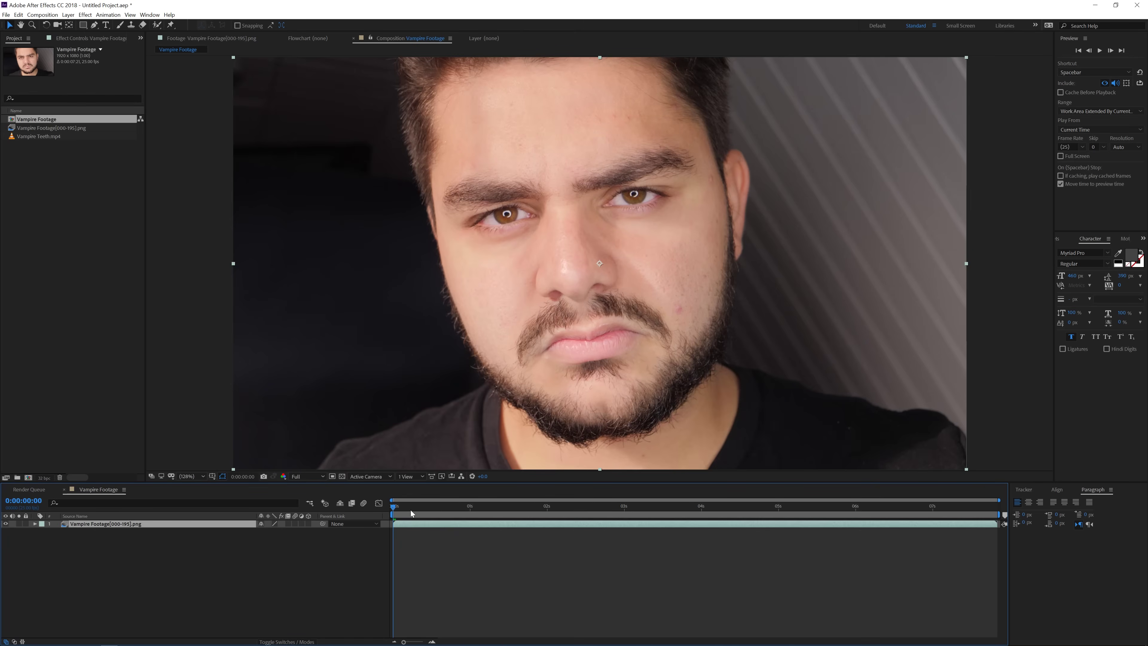
pyautogui.moveTo(461, 514); pyautogui.dragTo(386, 514)
pyautogui.click(107, 14)
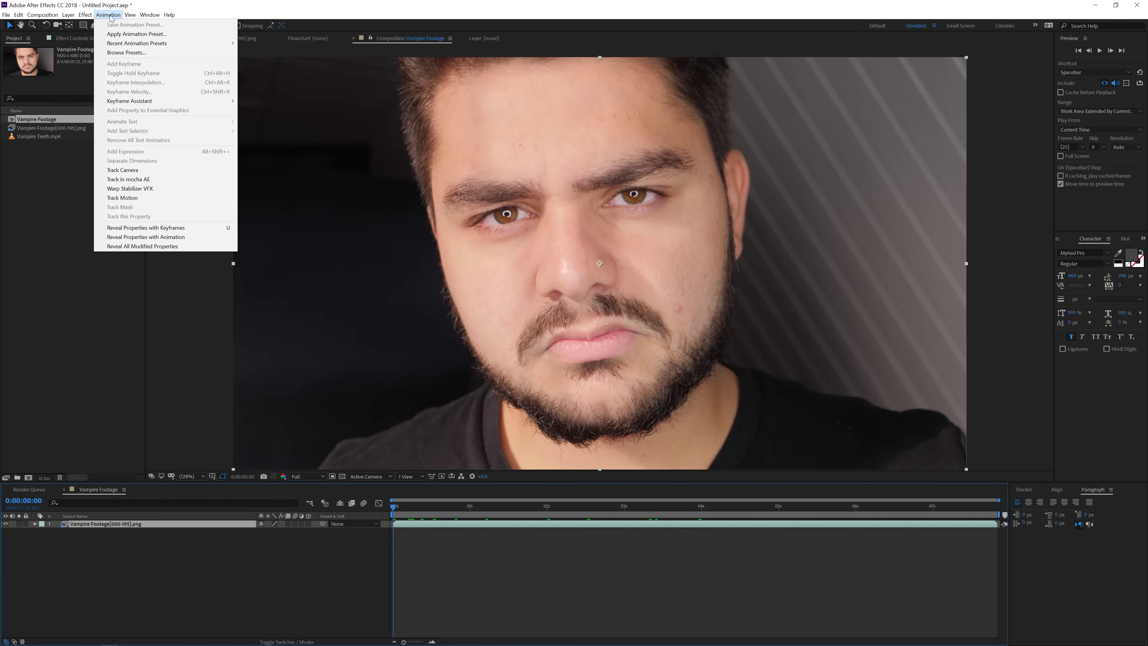
pyautogui.click(146, 178)
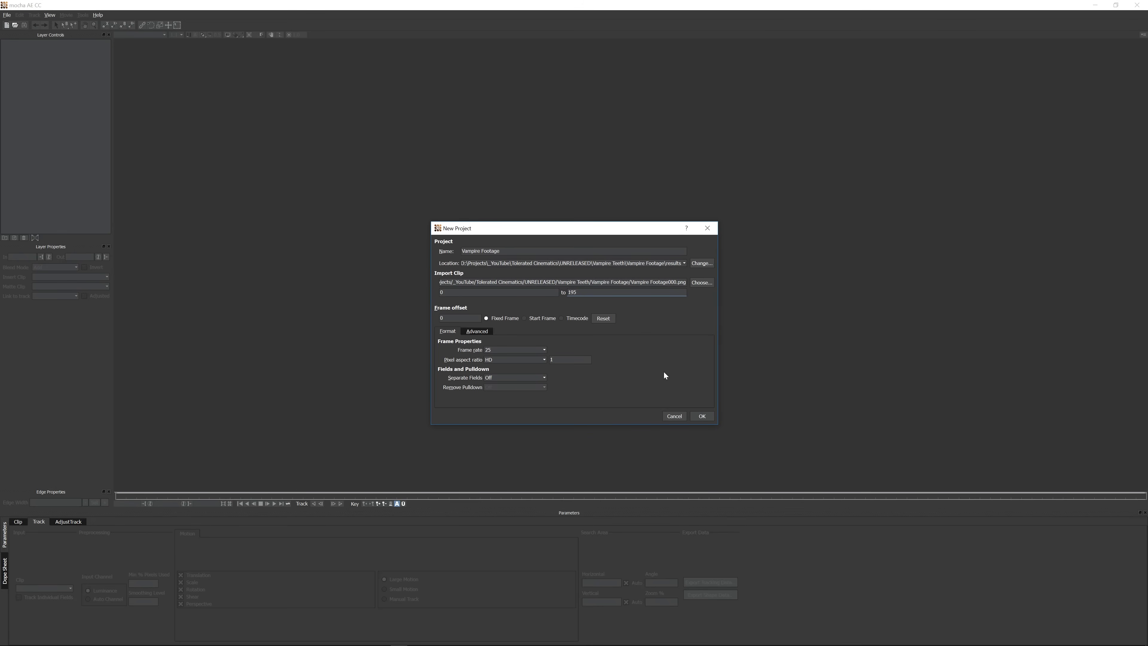
pyautogui.click(697, 415)
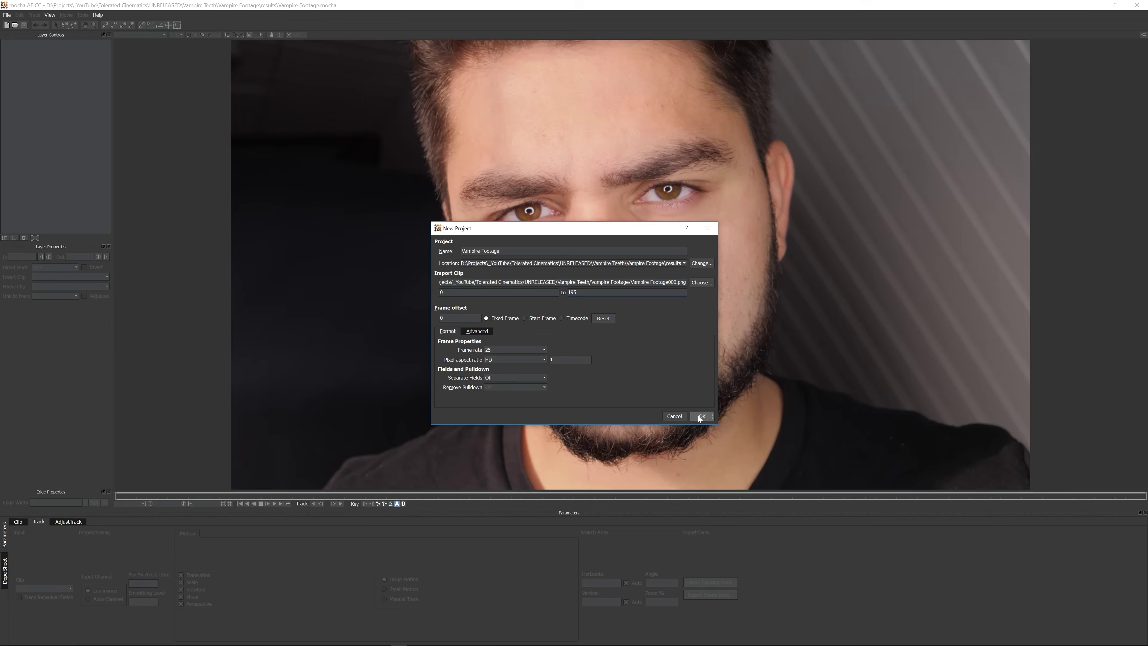
# At frame 84, outline the upper canine on the left side of the image with a closed X-spline
pyautogui.click(274, 504)
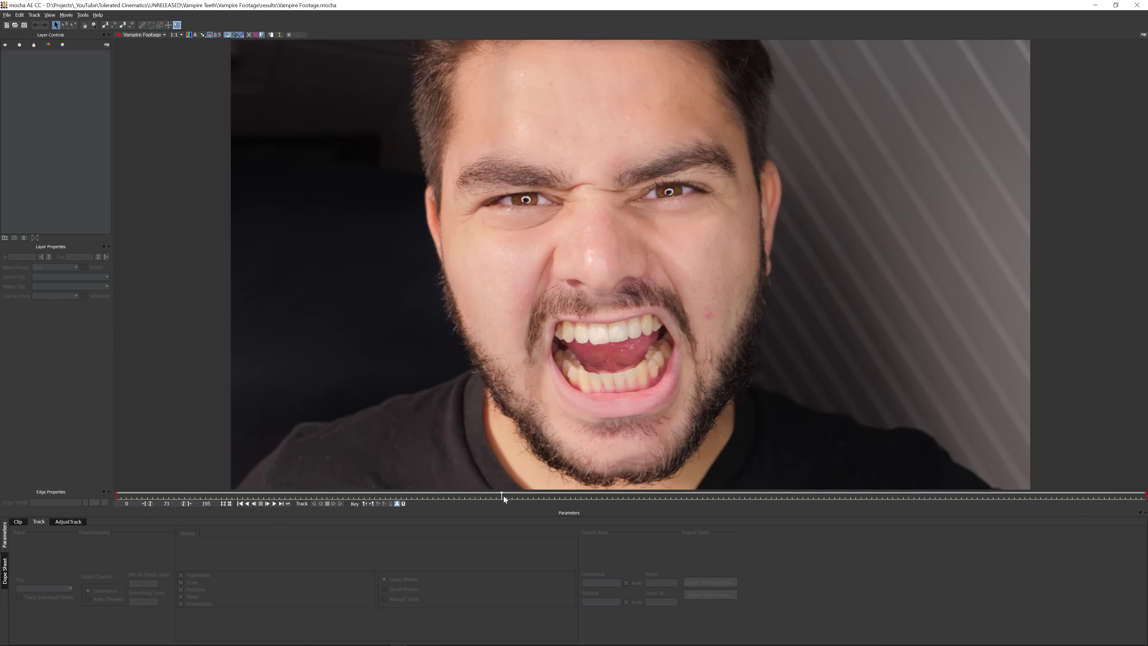
pyautogui.moveTo(512, 496); pyautogui.dragTo(562, 500)
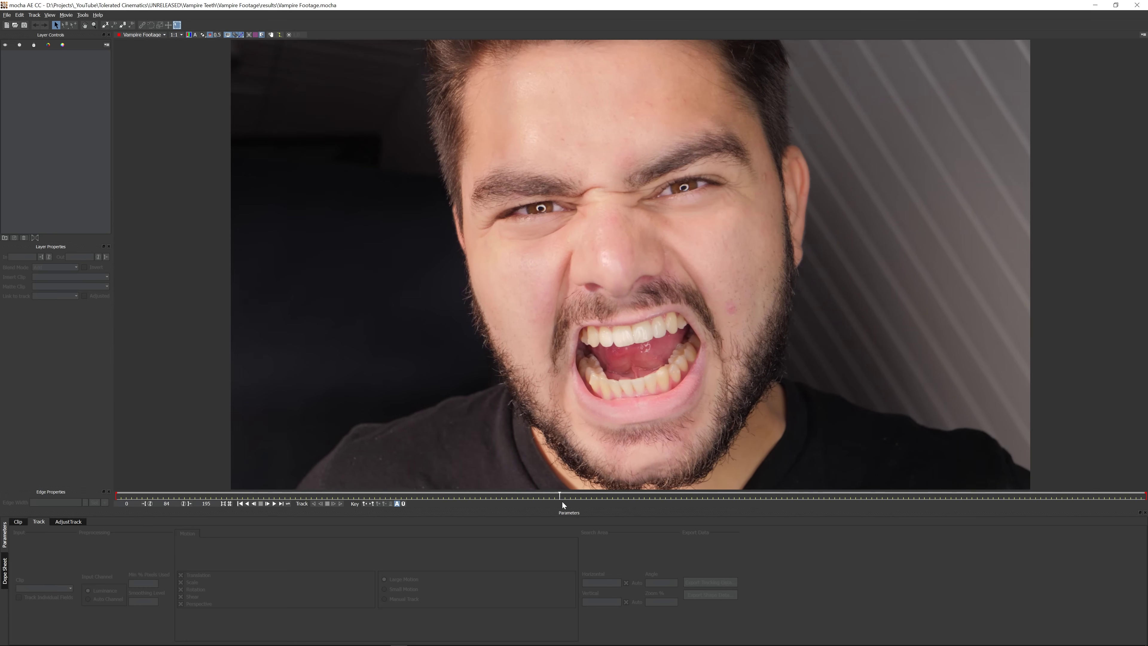
pyautogui.click(105, 26)
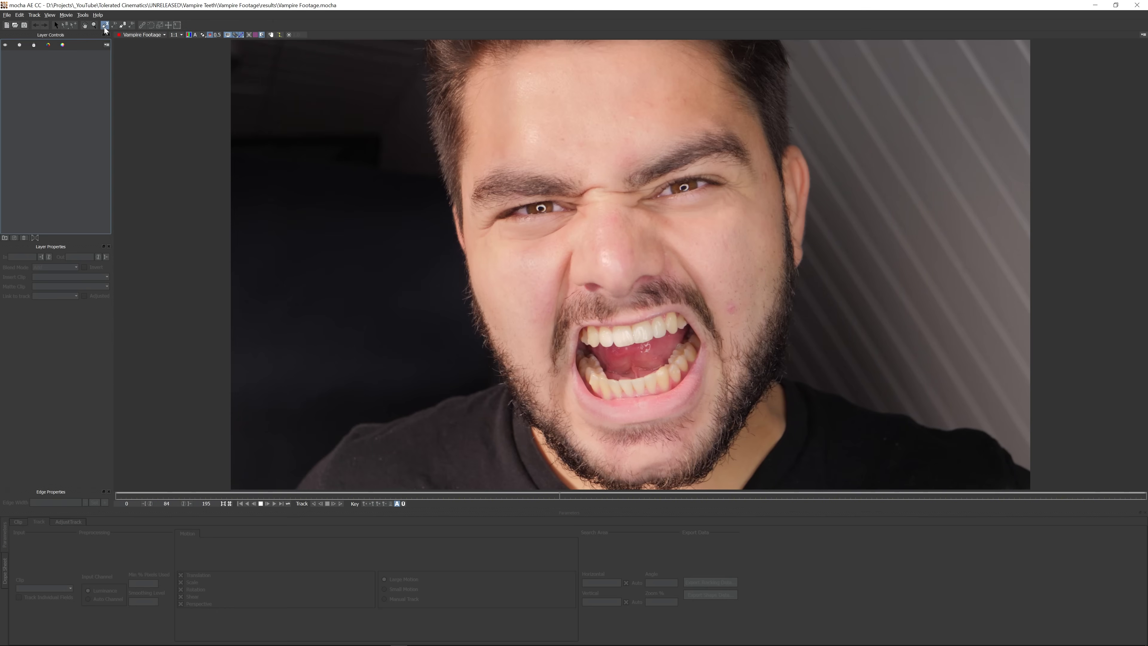
pyautogui.click(585, 333)
pyautogui.click(592, 328)
pyautogui.click(603, 327)
pyautogui.click(605, 339)
pyautogui.click(596, 349)
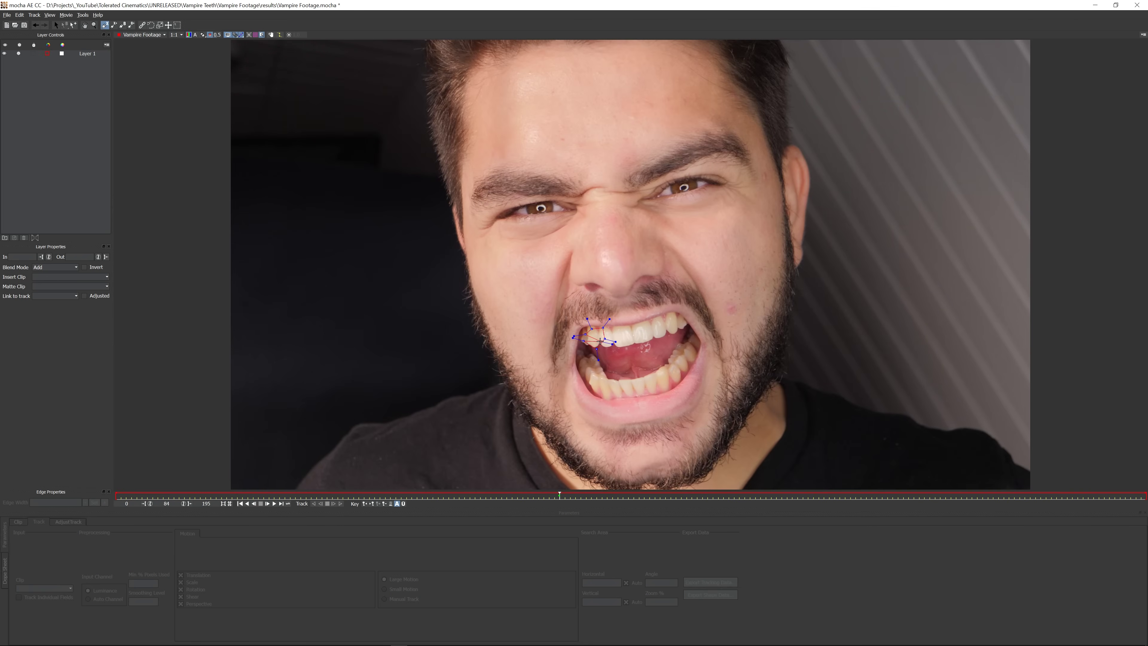
pyautogui.rightClick(598, 340)
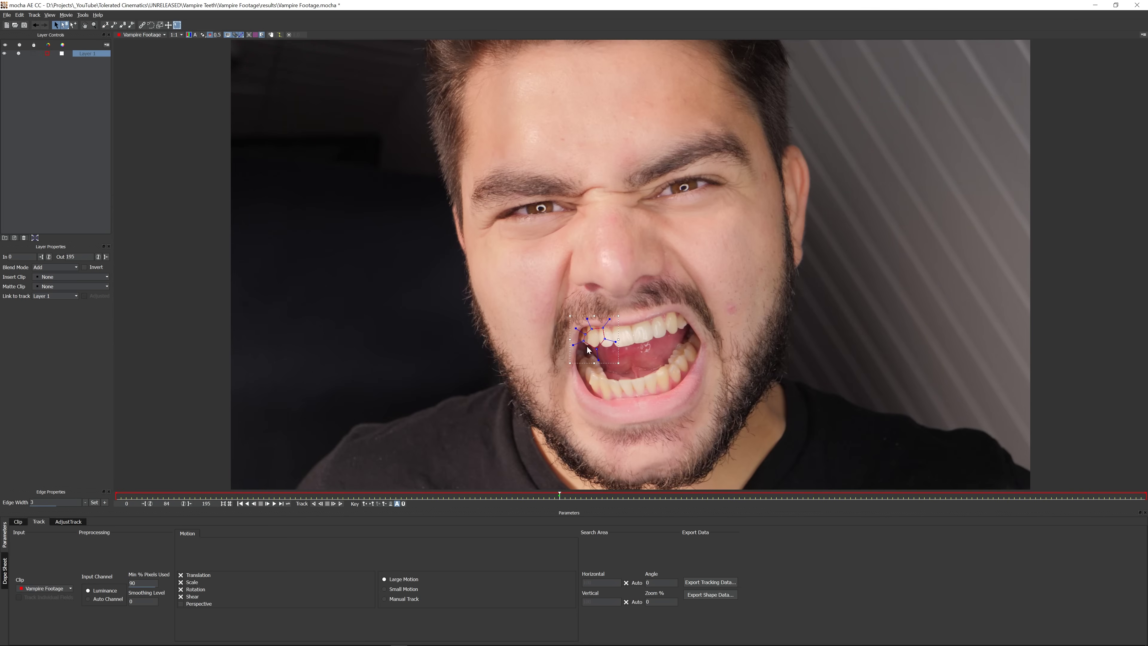
# Track the canine shape backward from frame 84 to frame 0 and forward to about frame 170
pyautogui.click(314, 504)
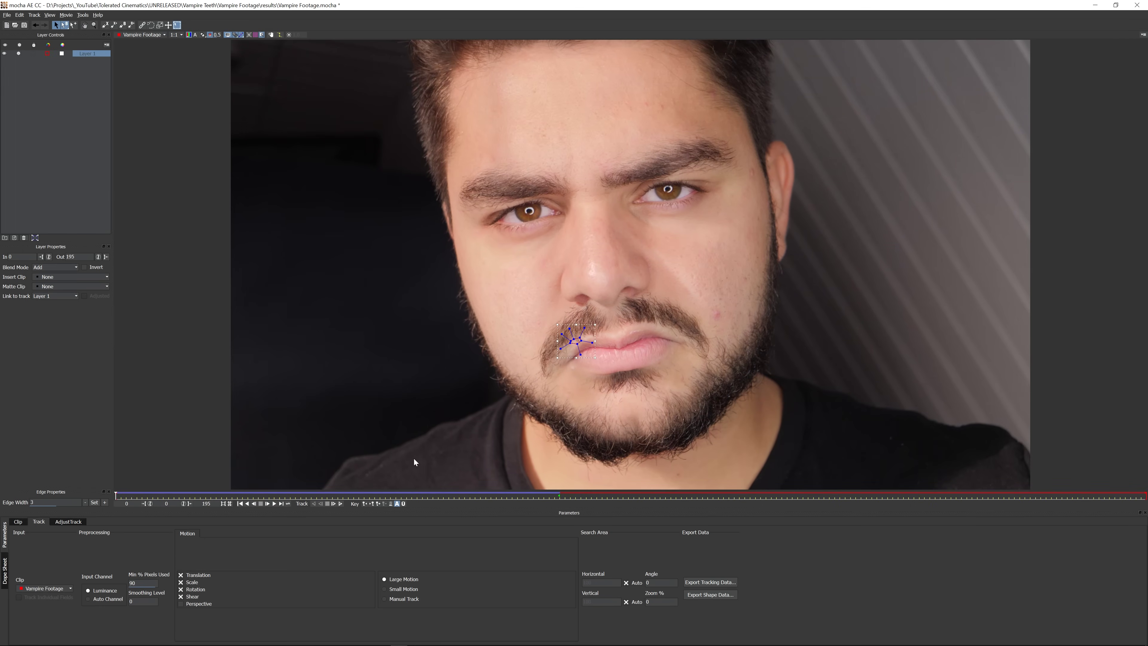
pyautogui.click(560, 496)
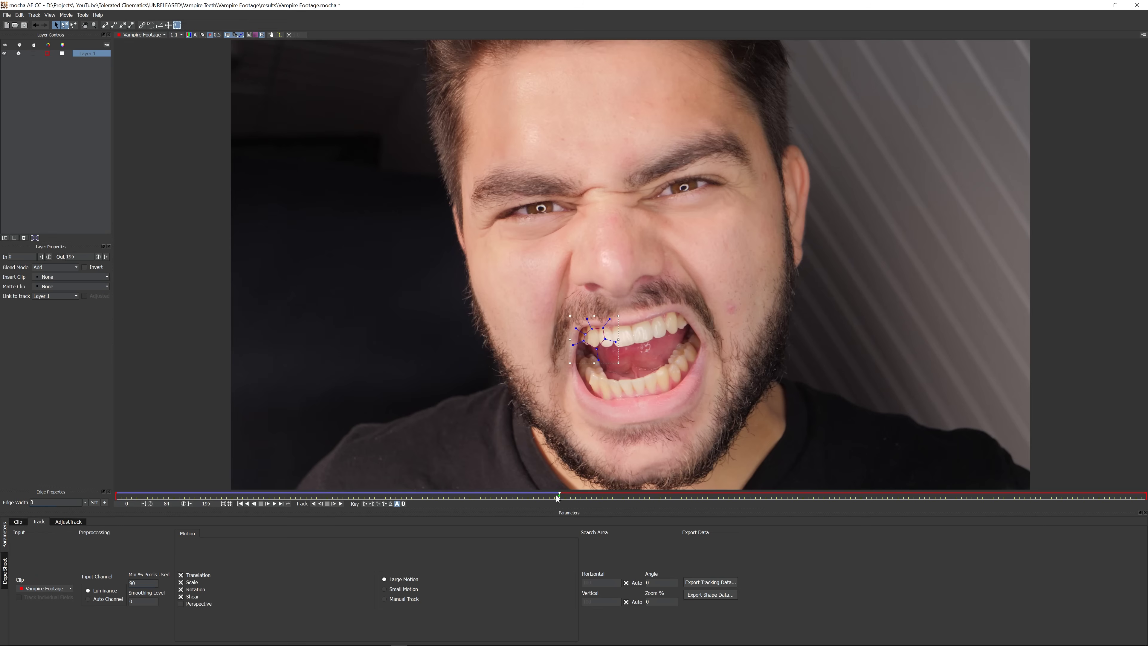
pyautogui.click(340, 505)
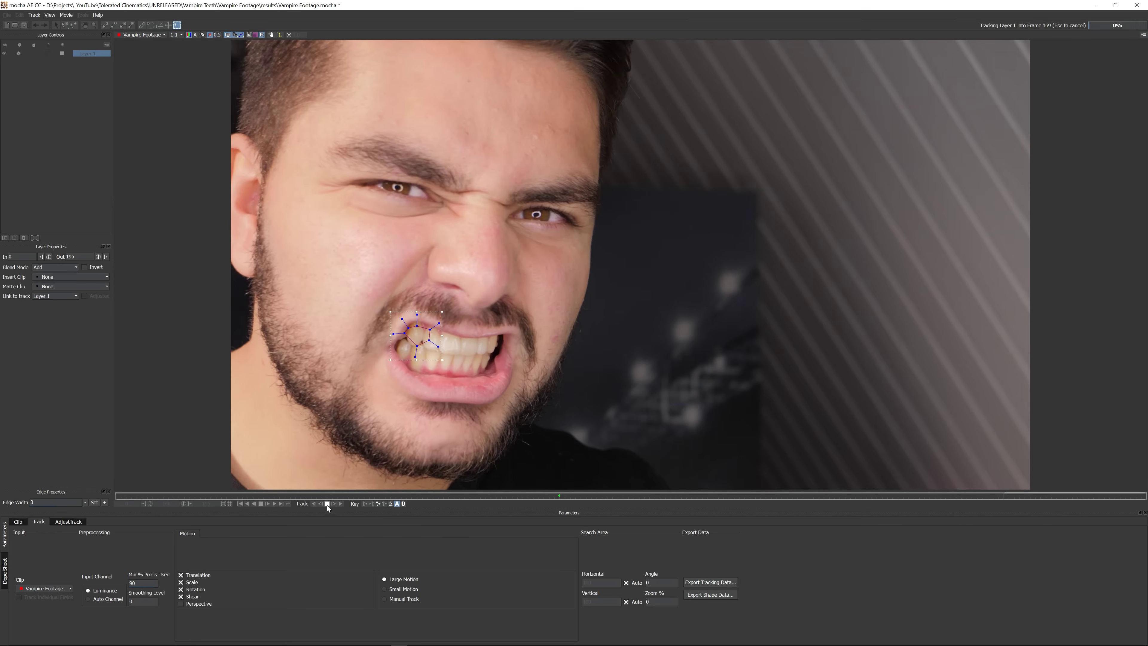
pyautogui.click(326, 504)
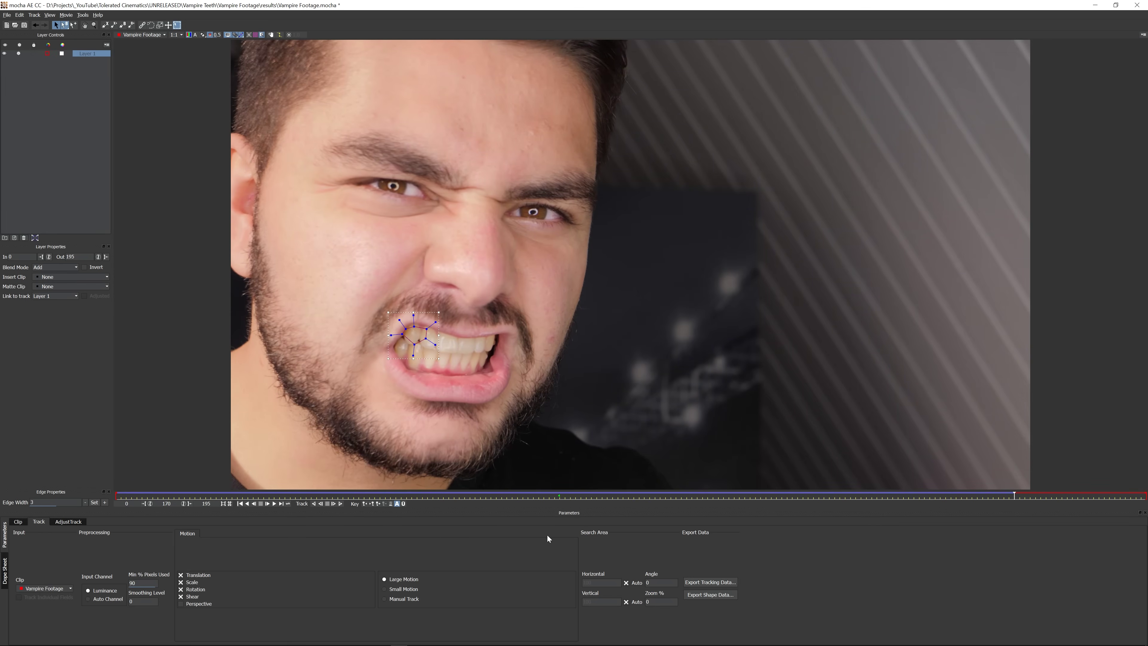
# Copy the tracking data to the clipboard in the After Effects Corner Pin [supports motion blur] format
pyautogui.click(718, 586)
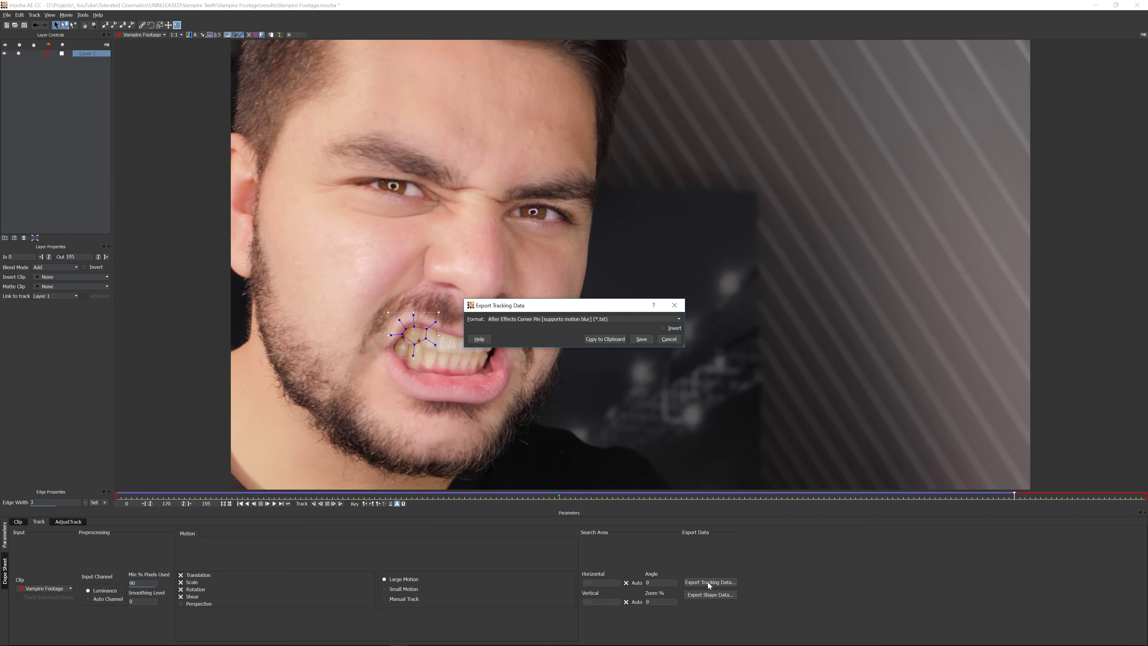
pyautogui.click(516, 320)
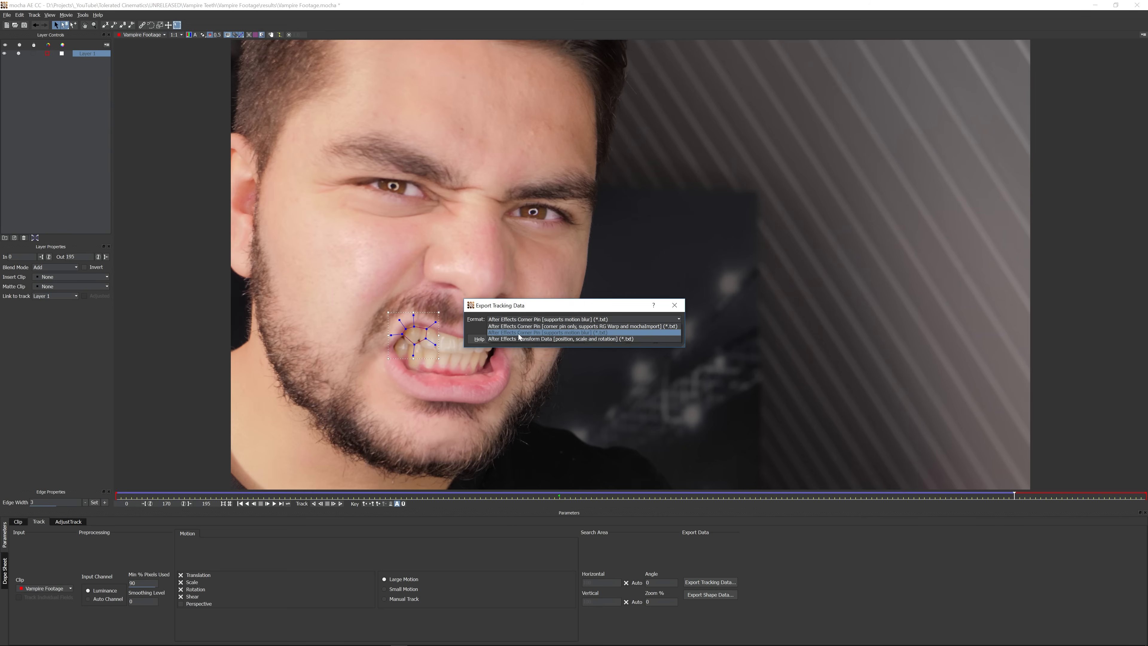
pyautogui.click(594, 333)
pyautogui.click(593, 340)
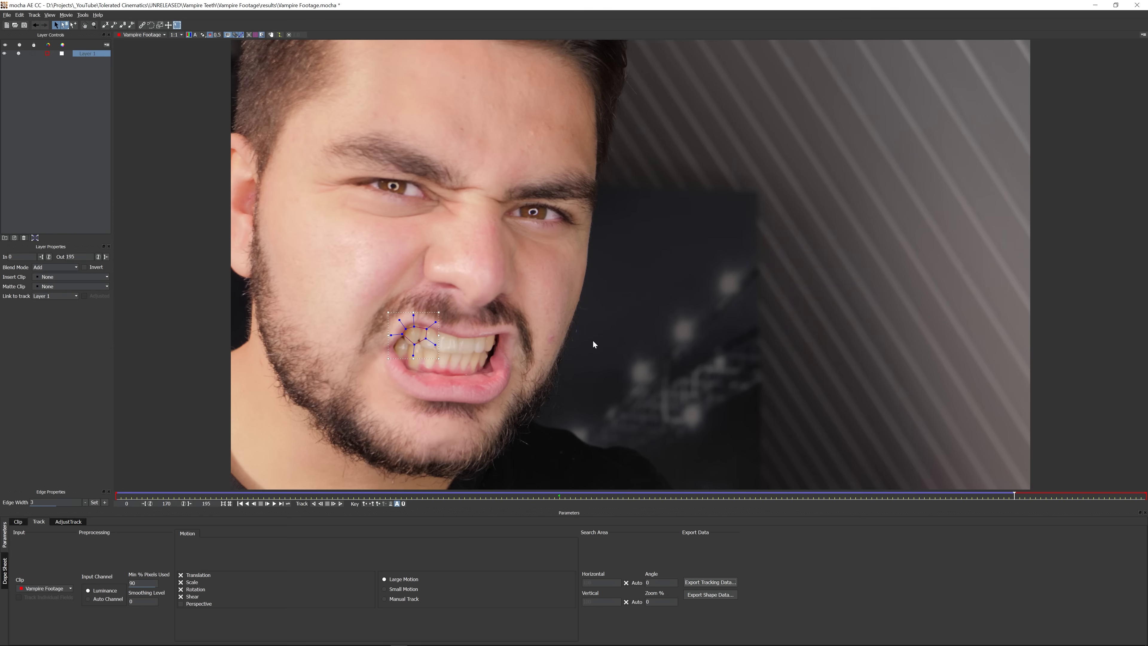
# Switch back to After Effects and add a null object named "Track left top teeth" to the Vampire Footage composition
pyautogui.hotkey('alt', 'Tab')
pyautogui.rightClick(298, 575)
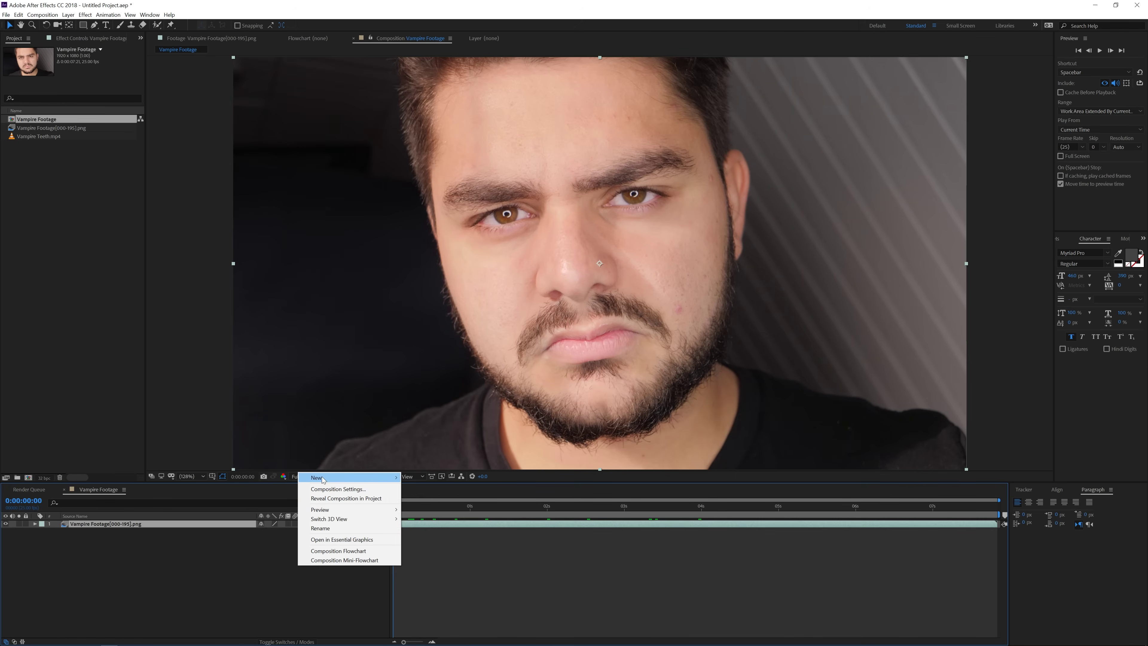
pyautogui.moveTo(357, 477)
pyautogui.click(429, 526)
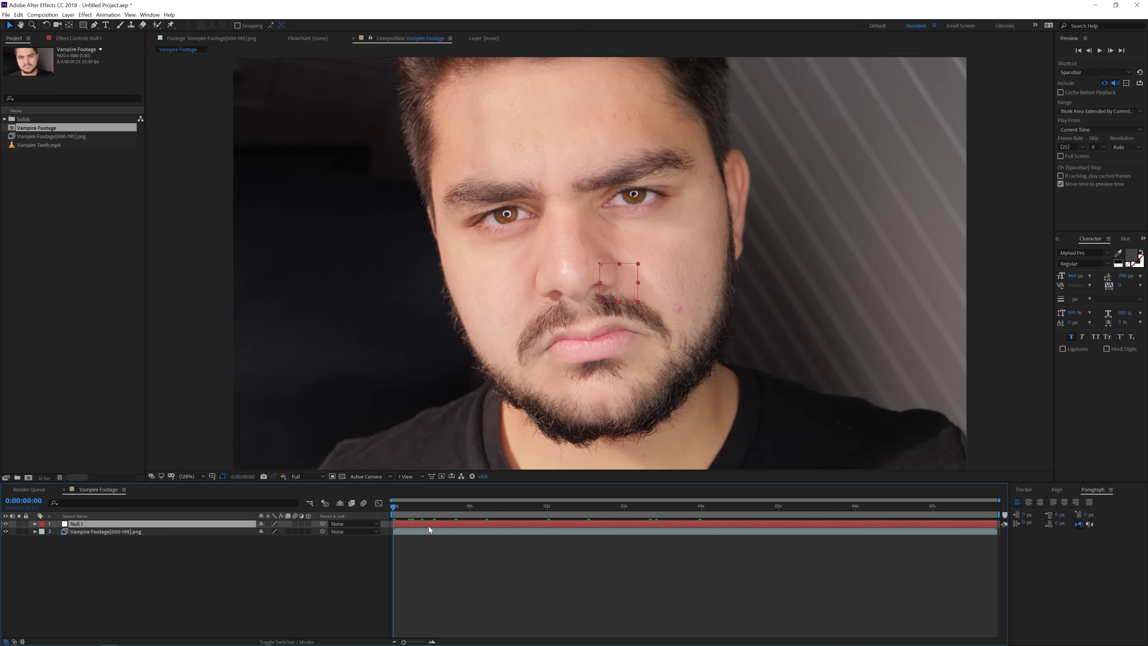
pyautogui.press('Return')
pyautogui.write('Track left top teeth')
pyautogui.press('Return')
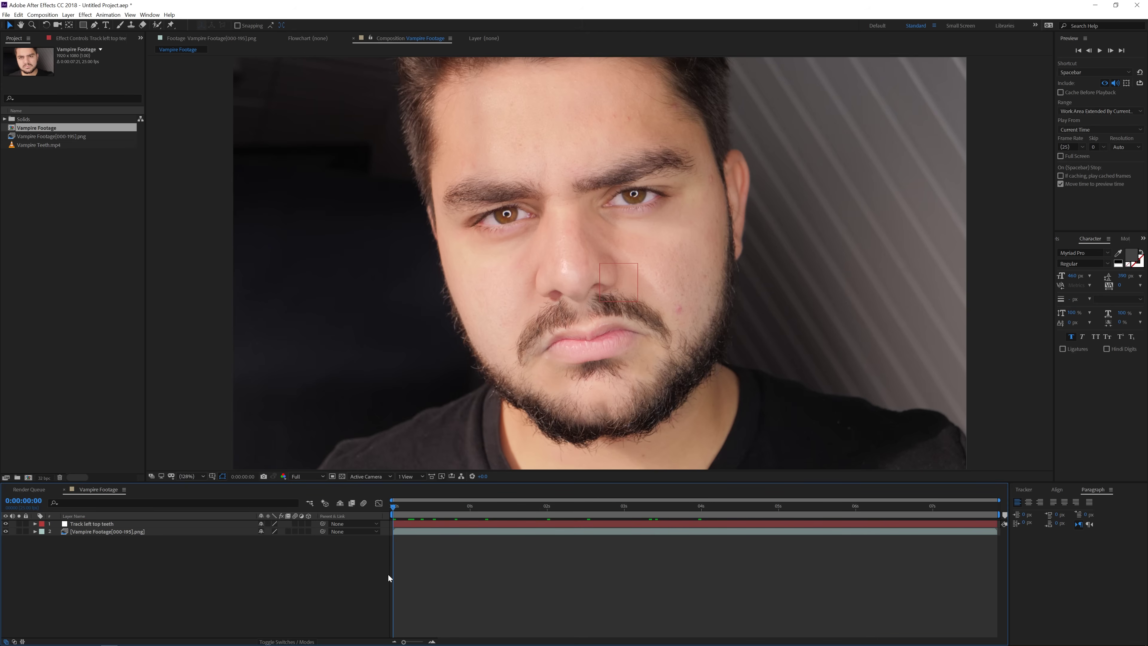
# Paste the copied tracking data onto the "Track left top teeth" null and reveal its keyframes
pyautogui.click(401, 526)
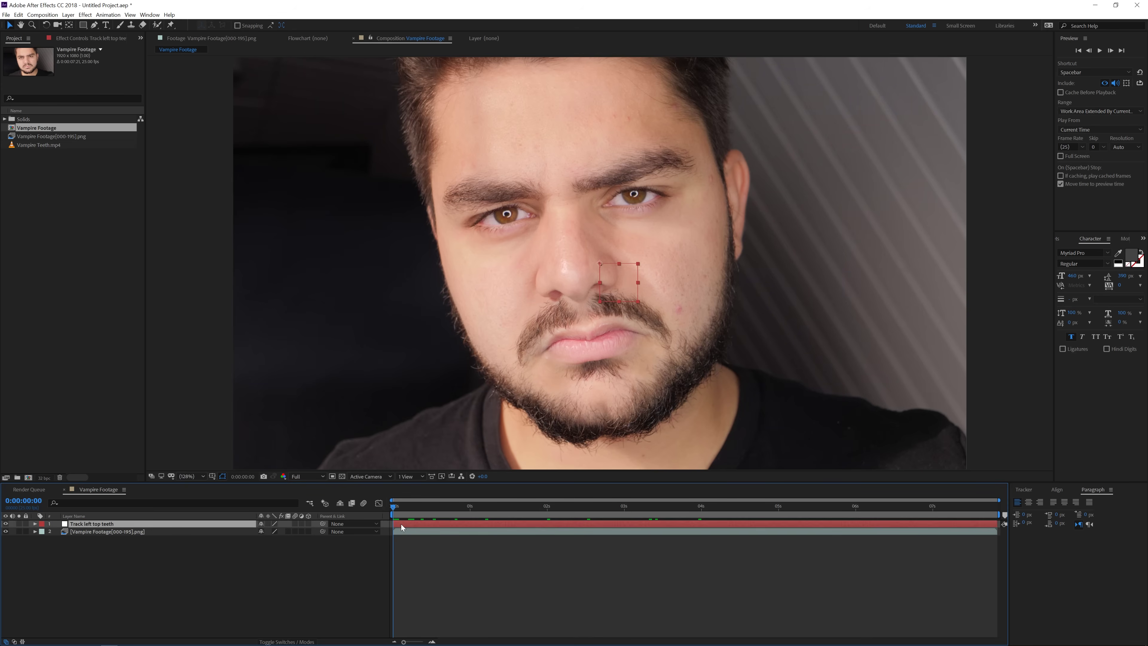
pyautogui.hotkey('ctrl', 'v')
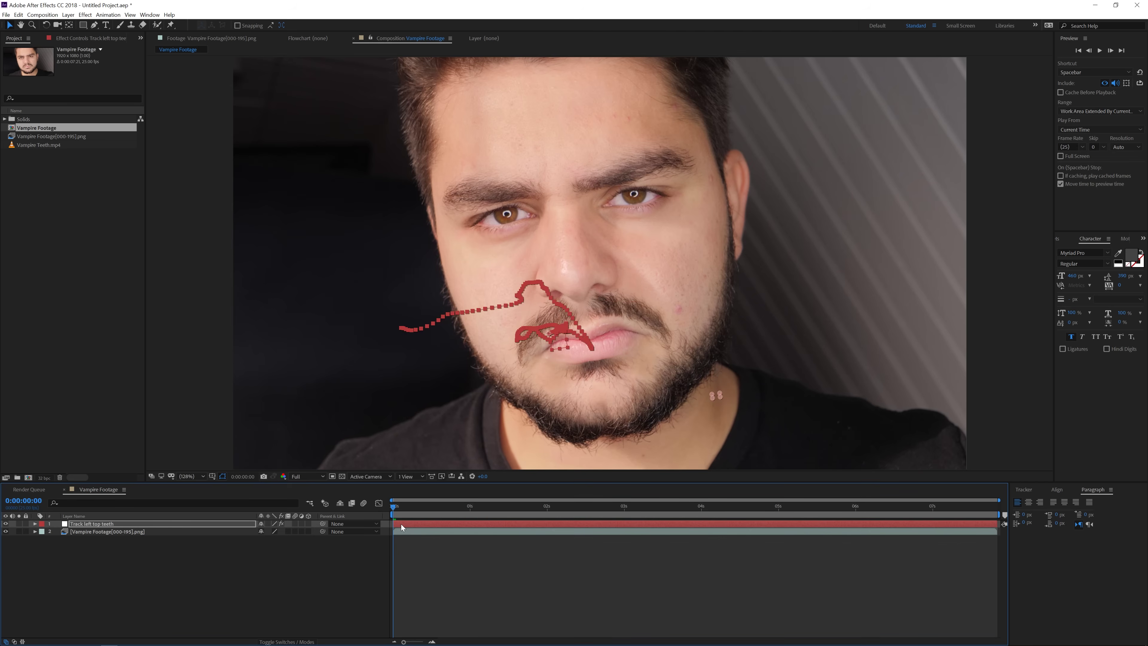
pyautogui.press('u')
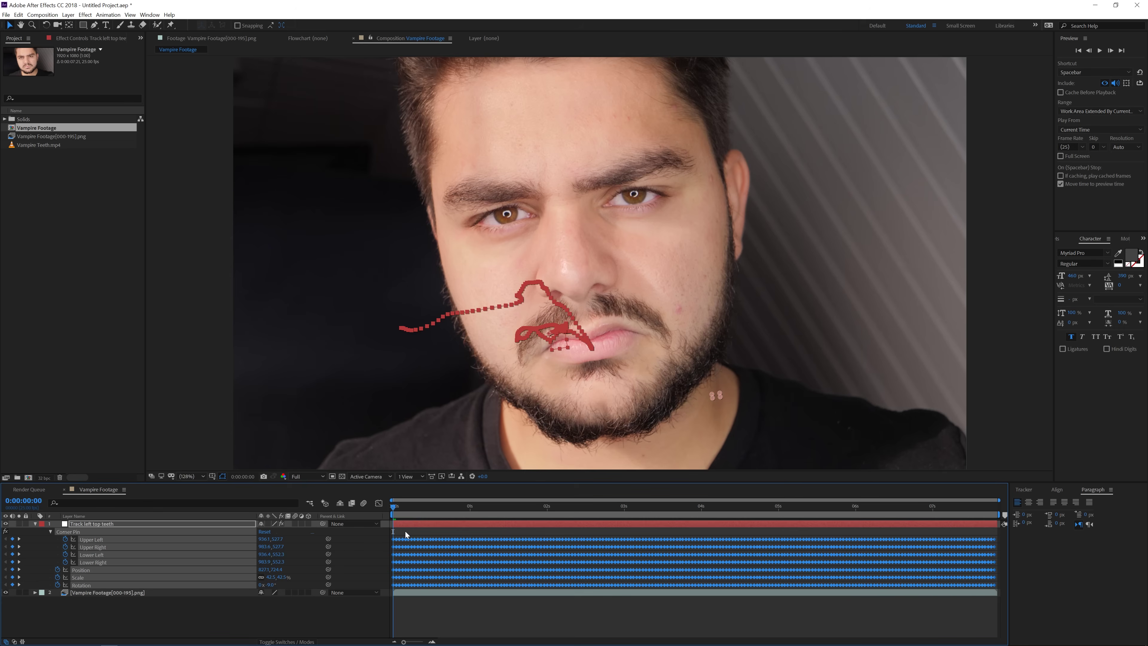
pyautogui.click(405, 532)
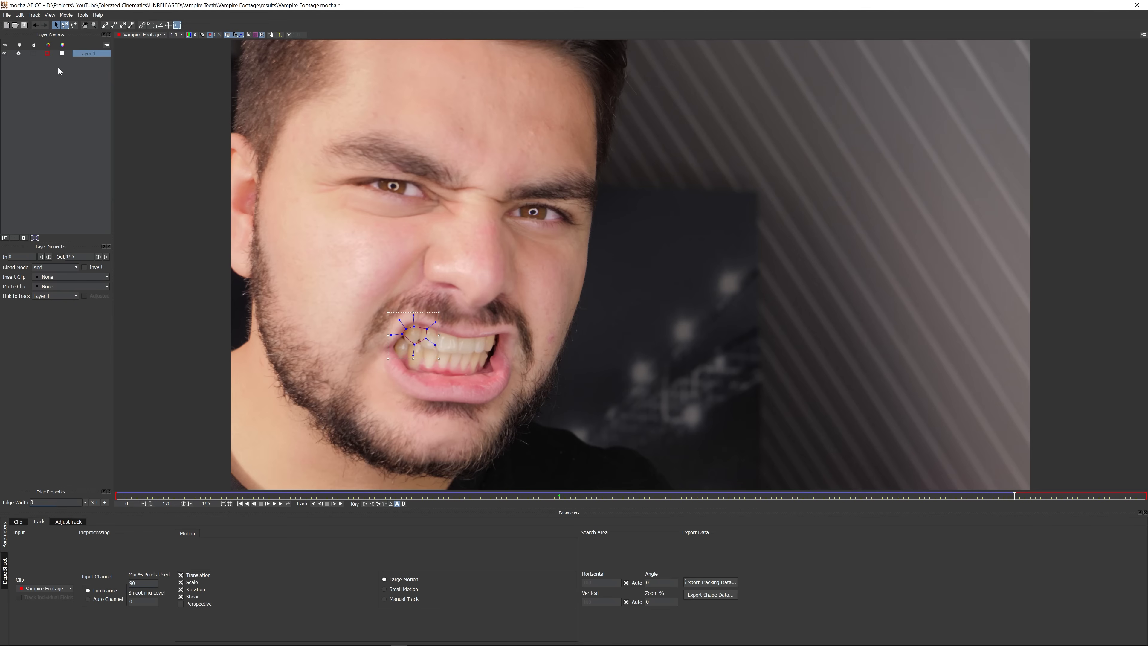
# In mocha AE, delete the tracked canine layer and go to frame 67, where the upper teeth are exposed
pyautogui.click(90, 55)
pyautogui.click(24, 238)
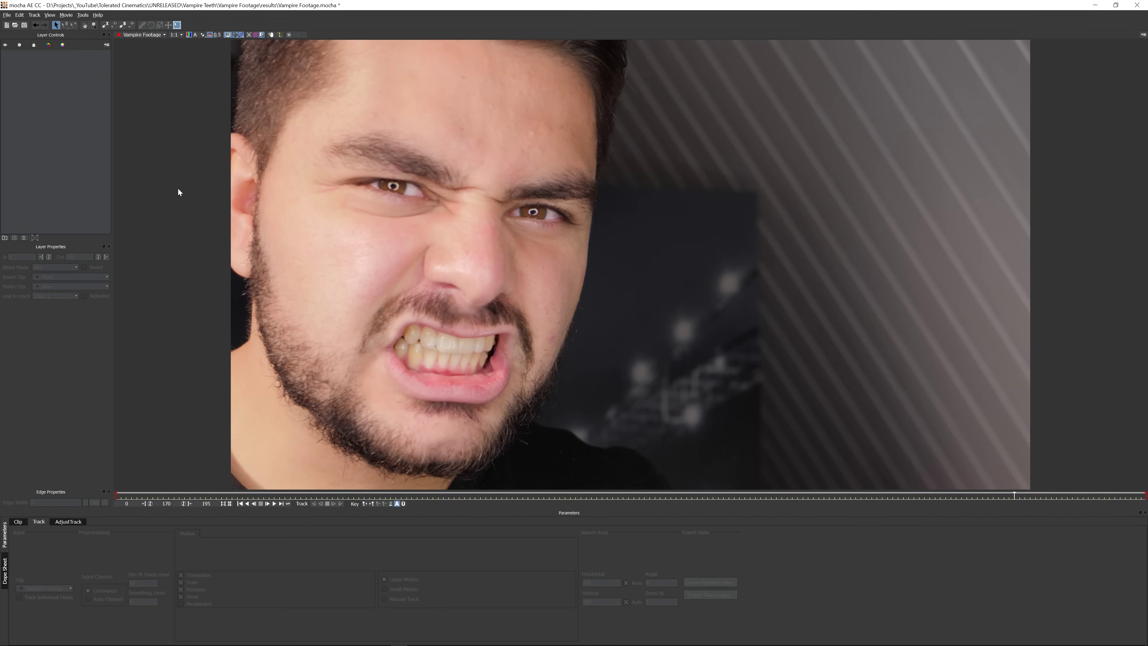
pyautogui.click(470, 496)
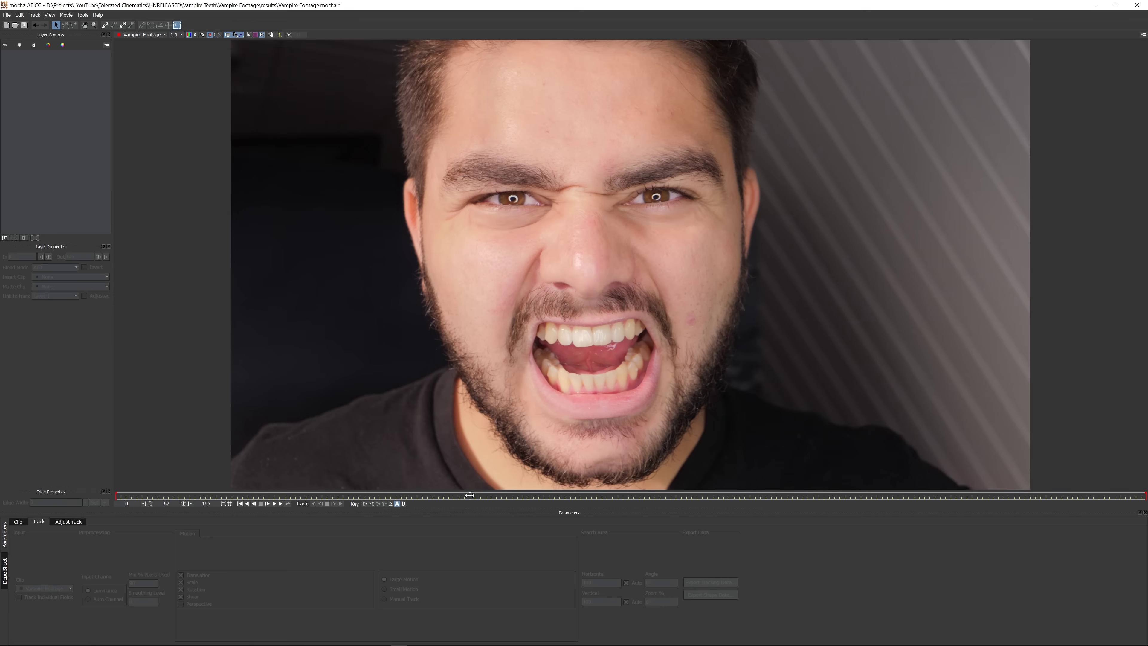
# Outline the upper canine area on the image's right side of the mouth with an X-spline at frame 67
pyautogui.click(104, 25)
pyautogui.click(605, 324)
pyautogui.click(646, 315)
pyautogui.click(642, 331)
pyautogui.click(630, 340)
pyautogui.click(617, 338)
pyautogui.click(606, 324)
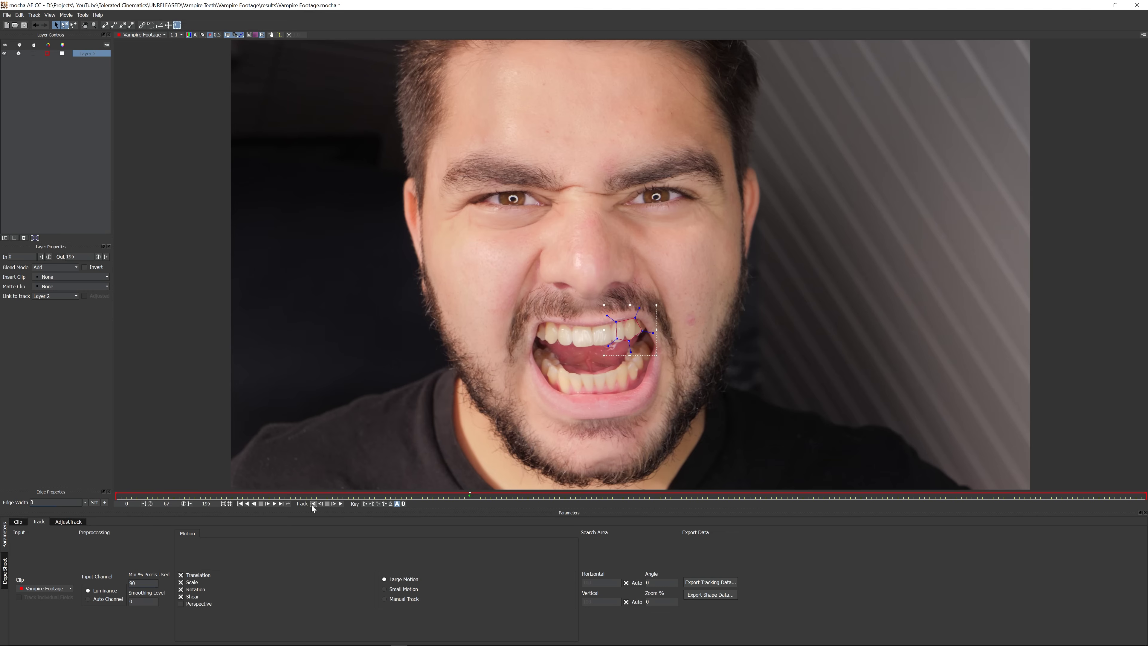
# Track the new spline layer backward from frame 67 to about frame 12, then forward from frame 67 until tracking ends
pyautogui.click(312, 505)
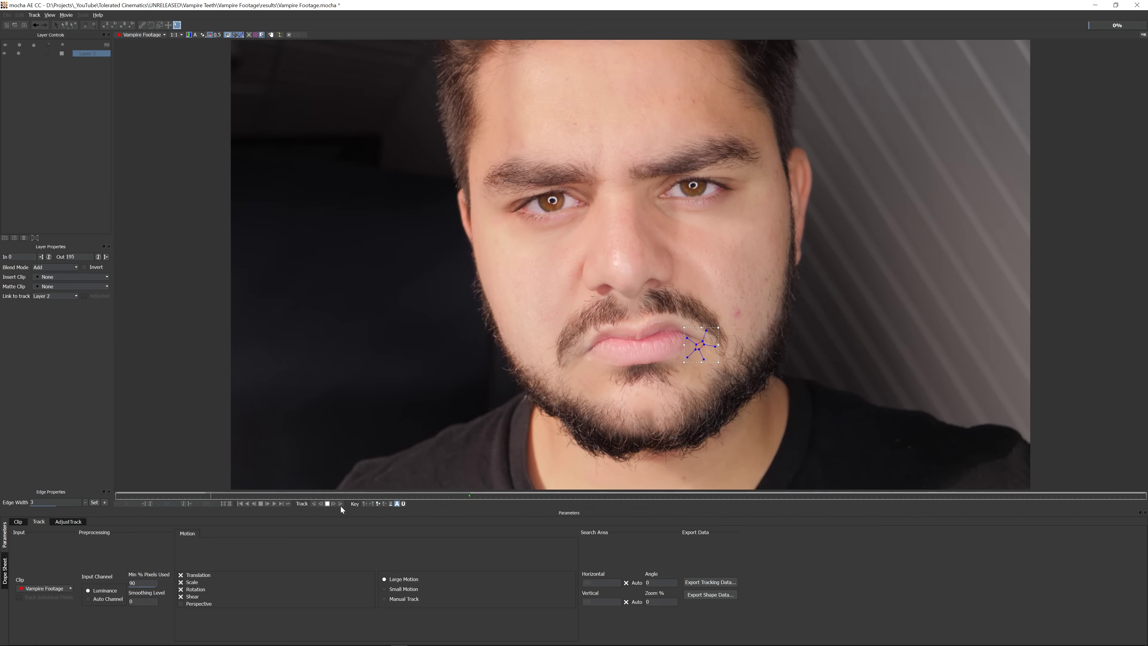
pyautogui.click(328, 503)
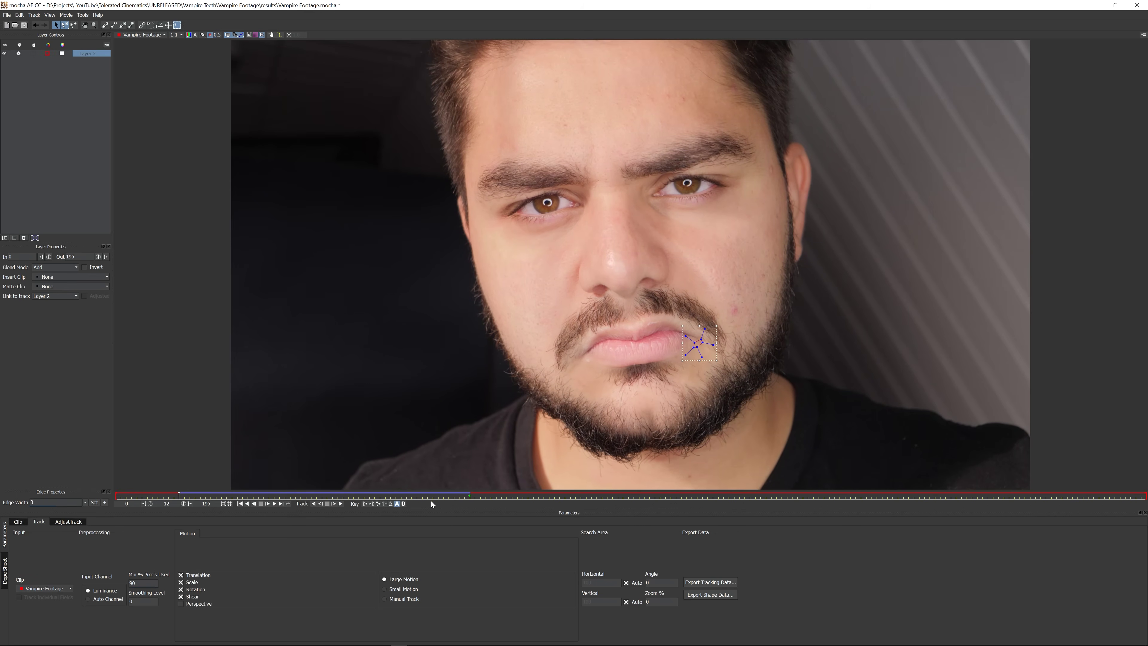
pyautogui.click(470, 495)
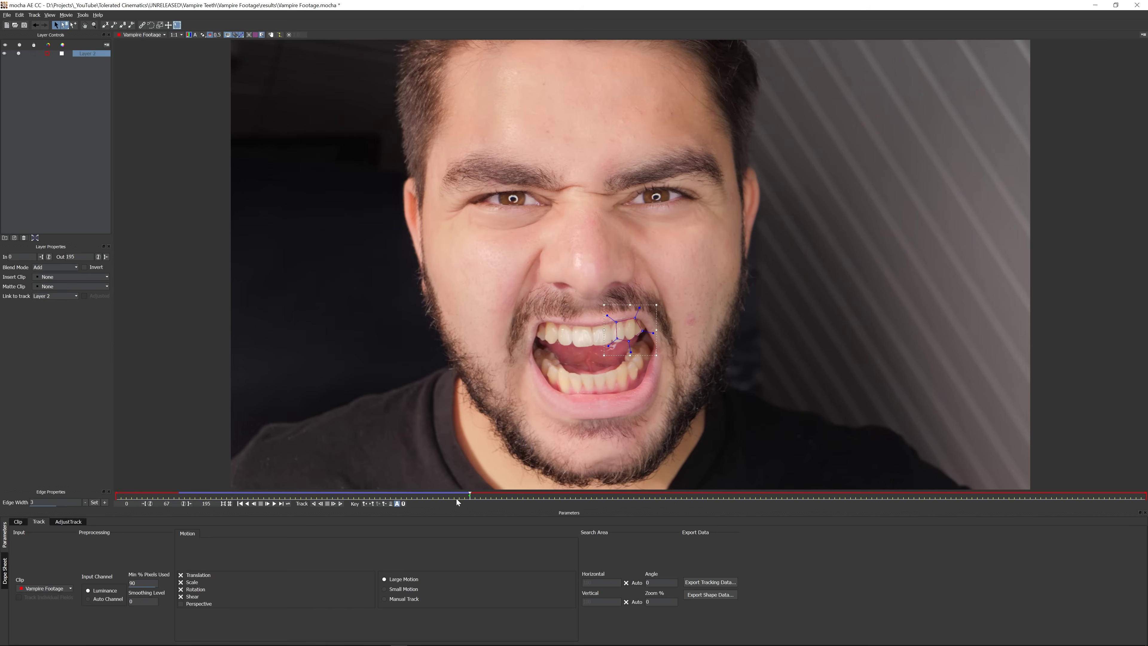
pyautogui.click(340, 505)
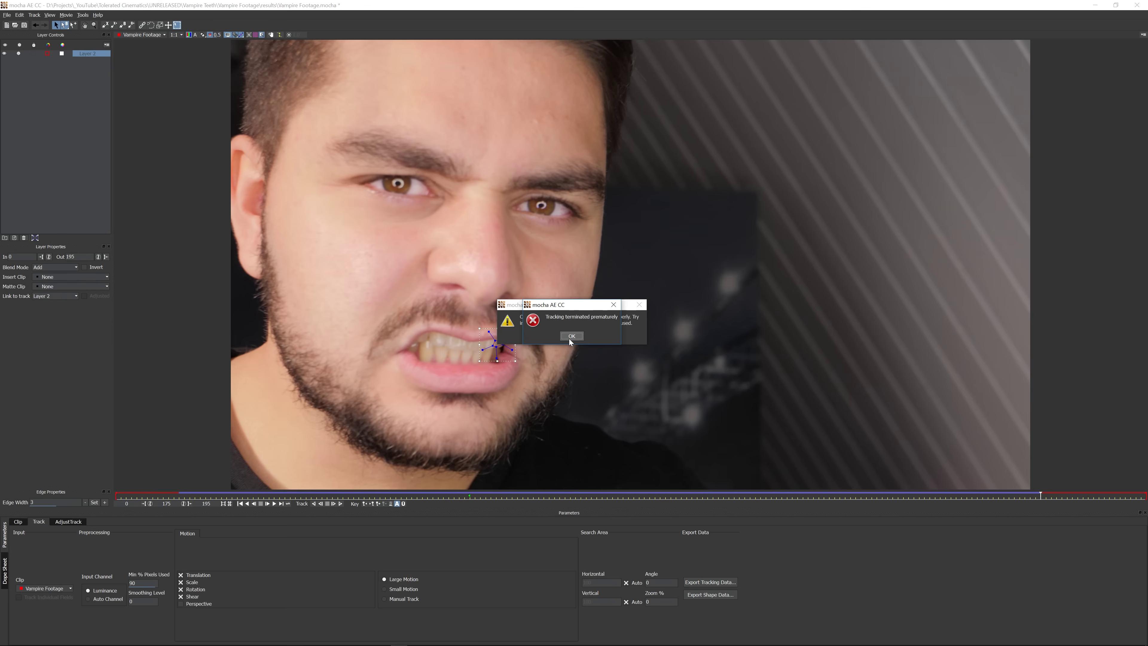
pyautogui.click(569, 335)
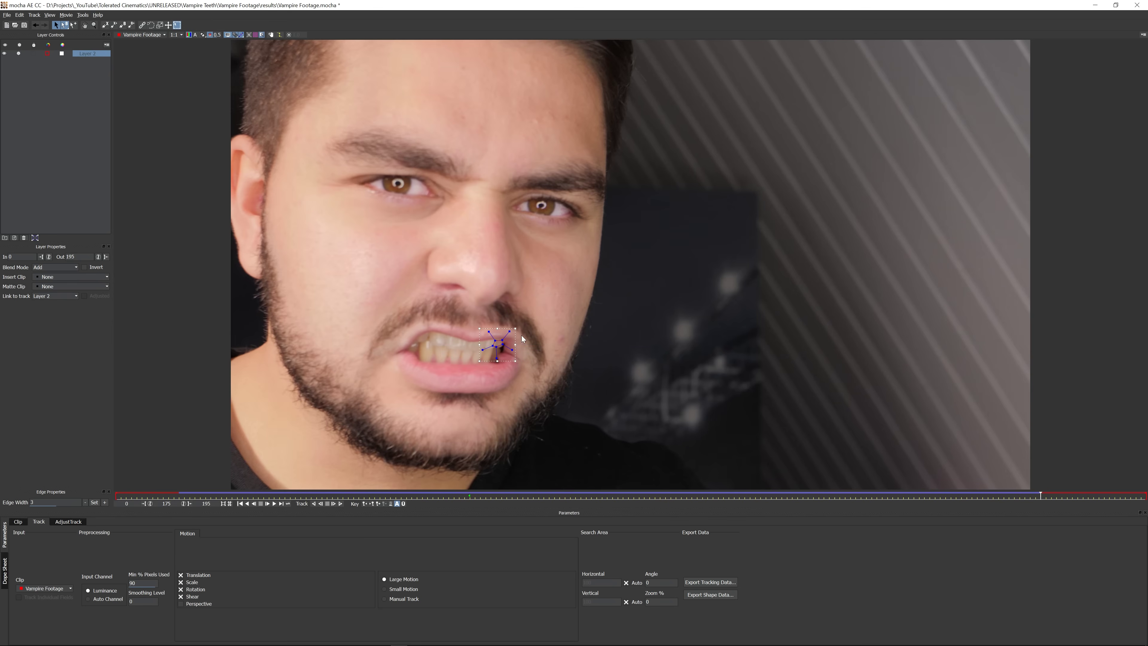
# Check the track at intermediate frames and copy its data to the clipboard in After Effects Corner Pin [supports motion blur] format
pyautogui.click(881, 495)
pyautogui.click(682, 495)
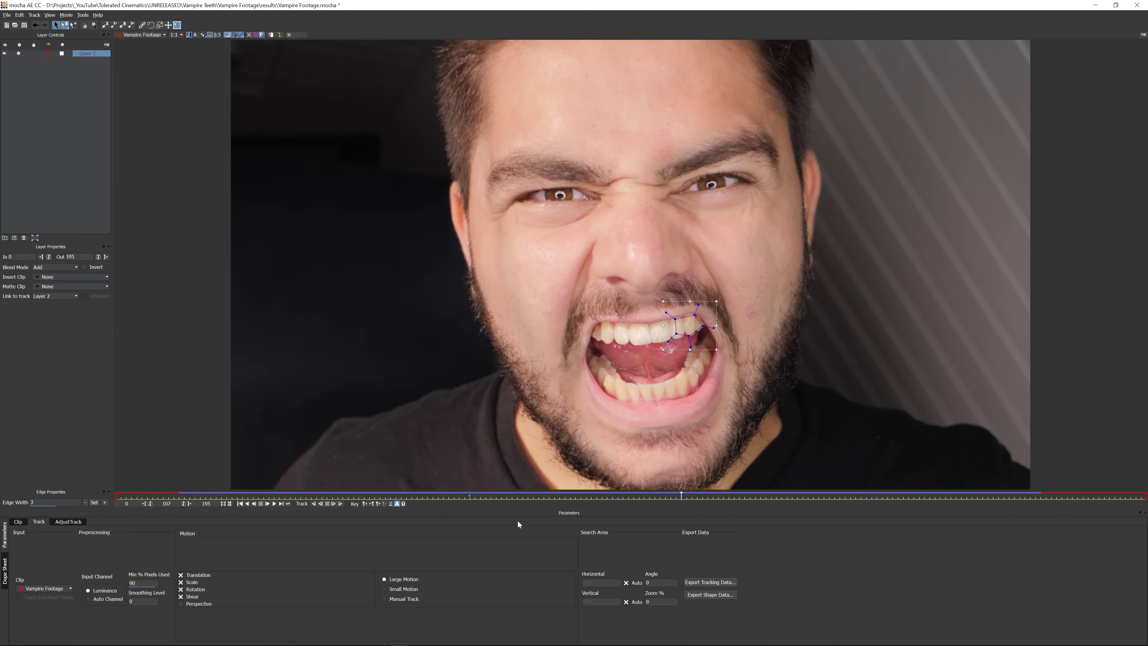
pyautogui.click(706, 582)
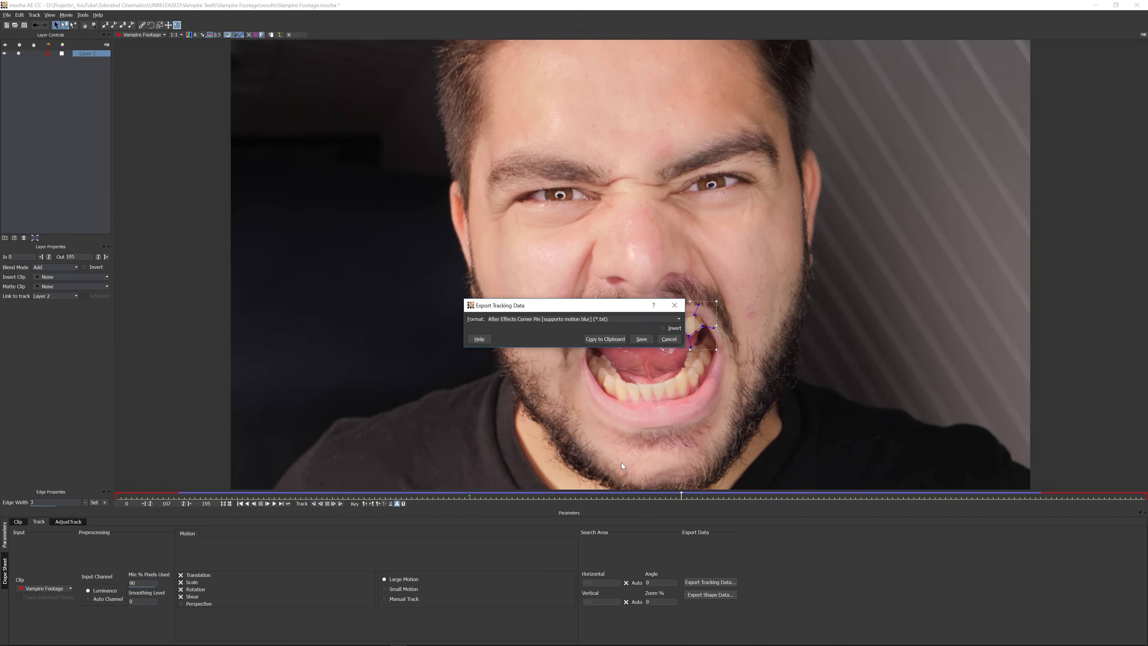
pyautogui.click(611, 339)
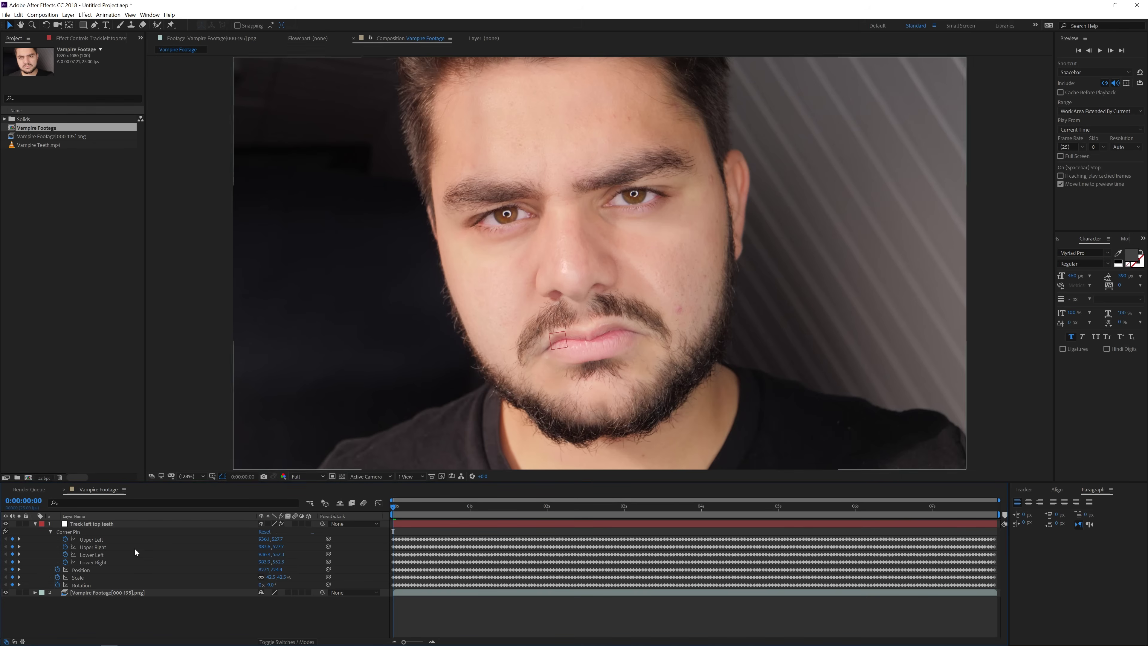
# Switch to After Effects and add a null object named "Track right top teeth" to the Vampire Footage composition
pyautogui.click(134, 524)
pyautogui.rightClick(141, 618)
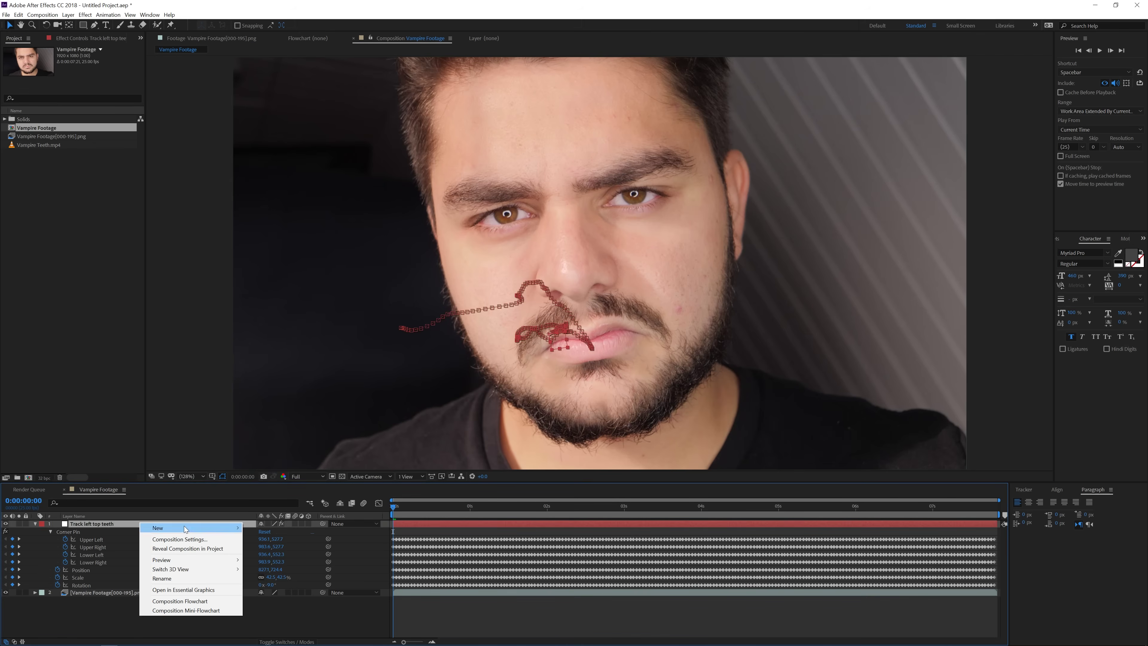
pyautogui.moveTo(183, 528)
pyautogui.click(269, 576)
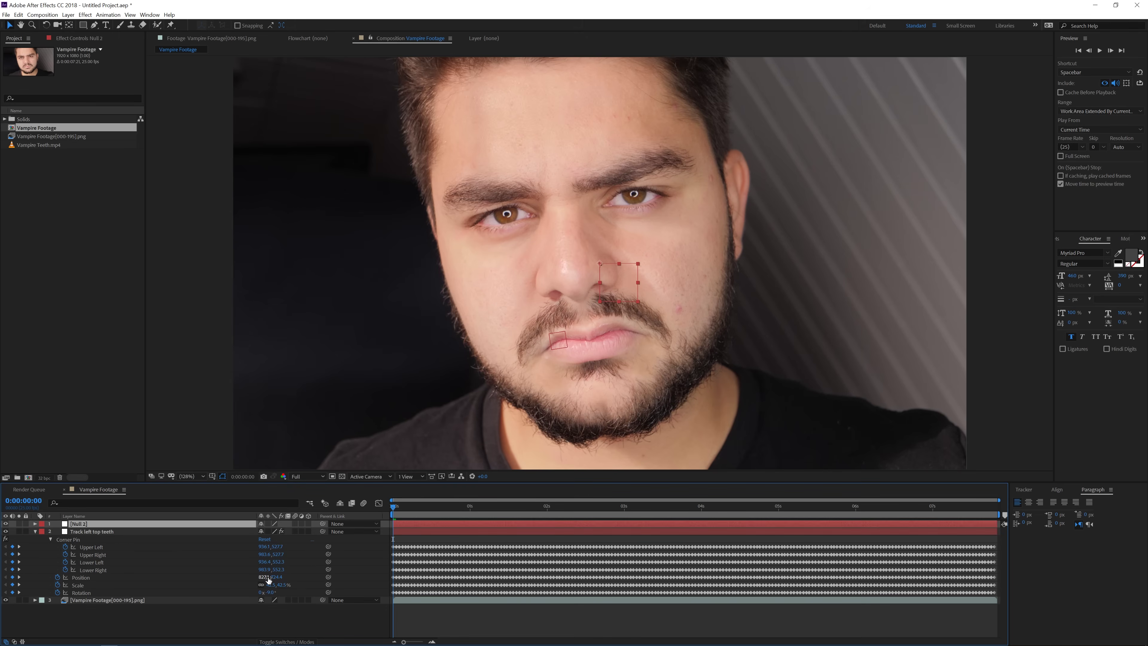
pyautogui.press('Return')
pyautogui.write('Track right top teeth')
pyautogui.press('Return')
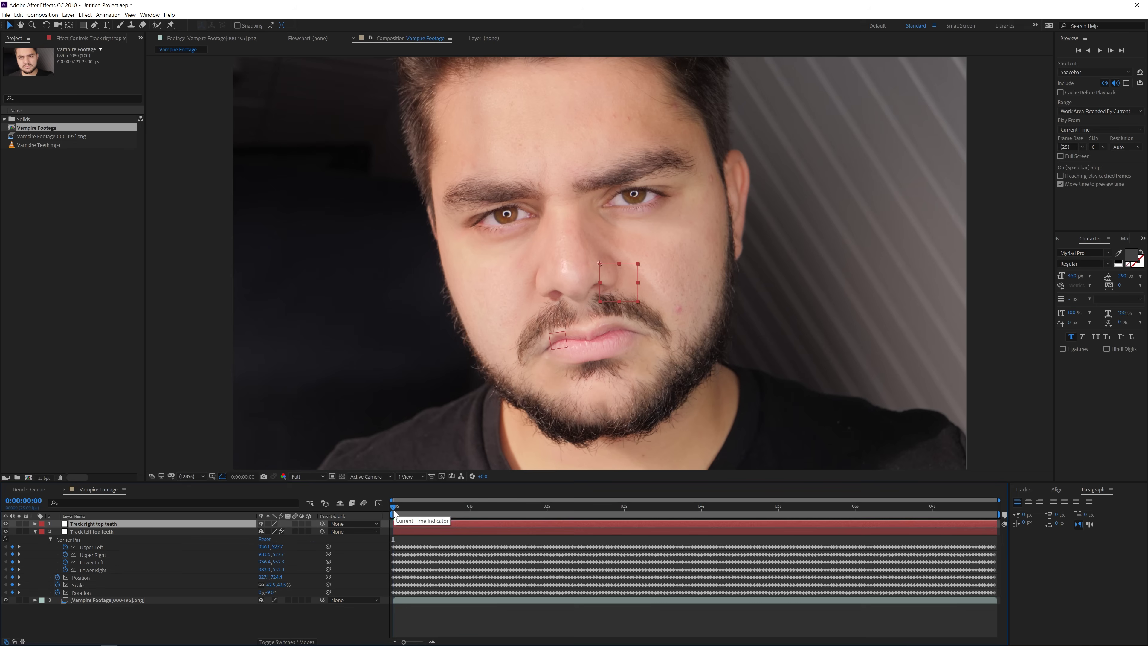
# Paste the tracking data onto the "Track right top teeth" null and go to 0:00:02:18, where the mouth is wide open
pyautogui.hotkey('ctrl', 'v')
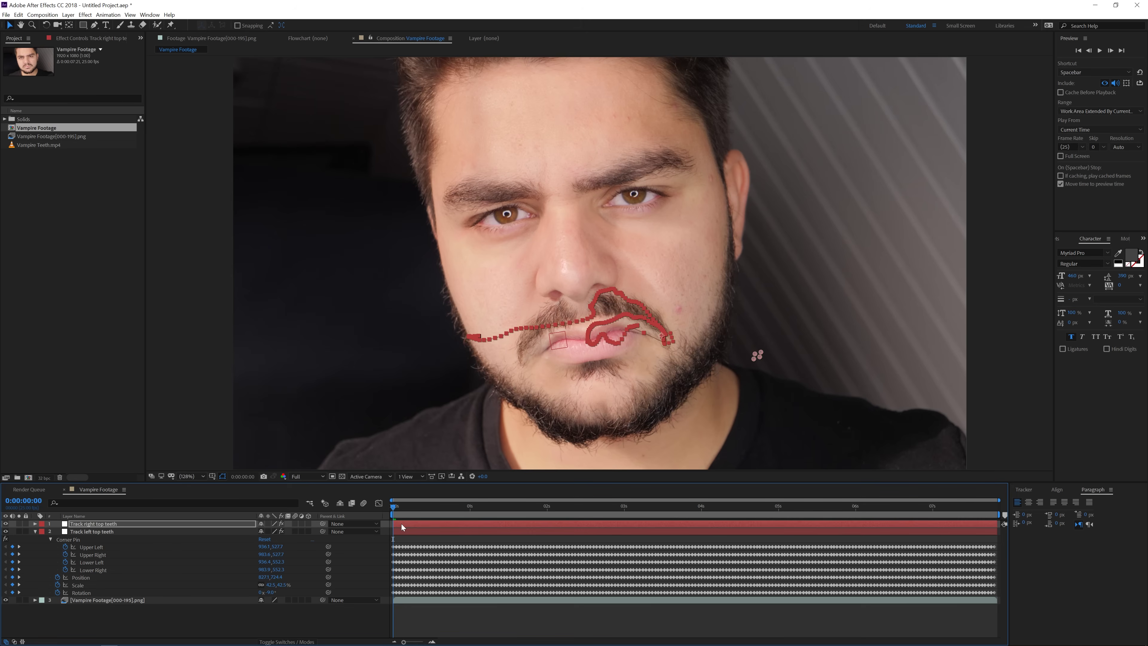
pyautogui.click(410, 605)
pyautogui.moveTo(406, 507); pyautogui.dragTo(603, 508)
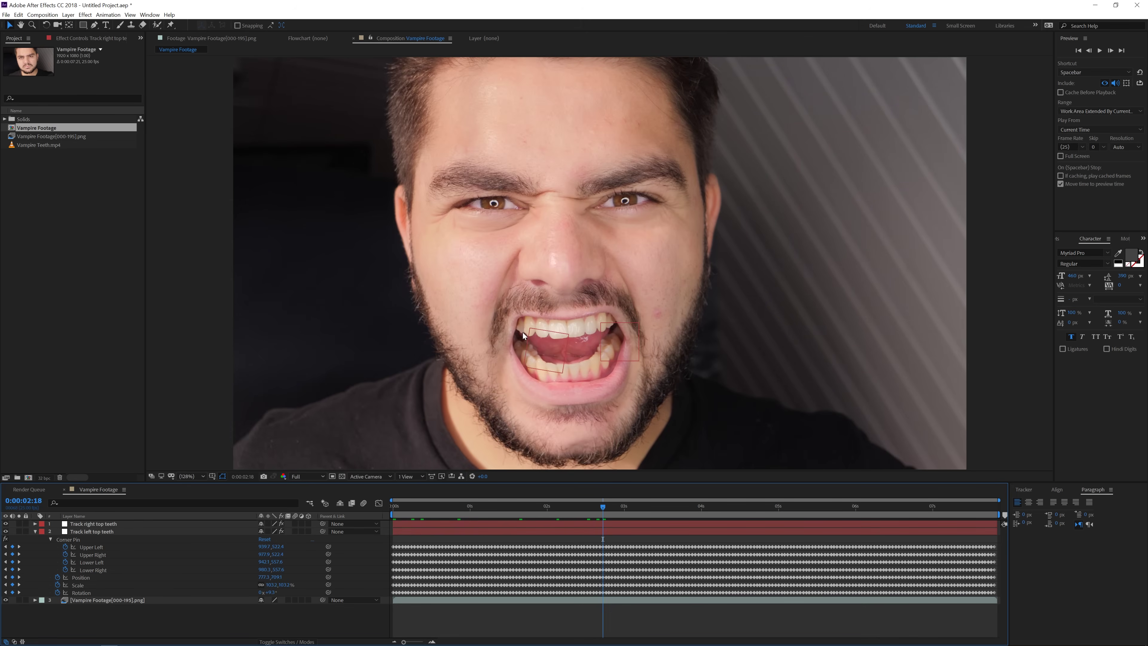
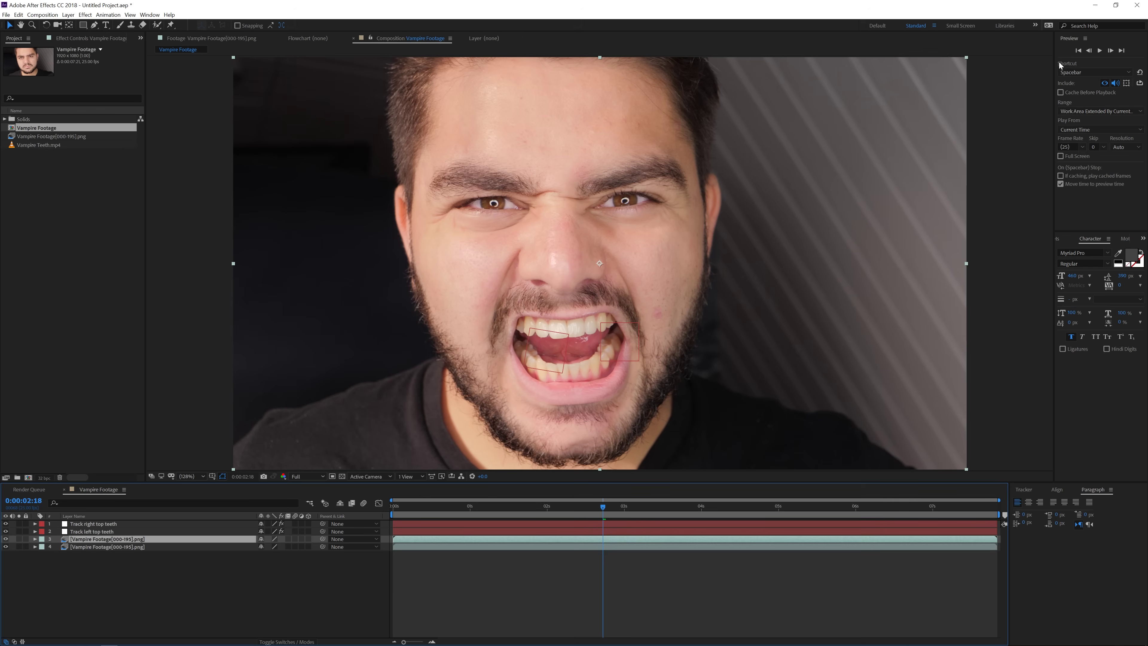
# Find the Liquify effect and apply it to the upper of the two Vampire Footage image-sequence layers
pyautogui.click(1060, 238)
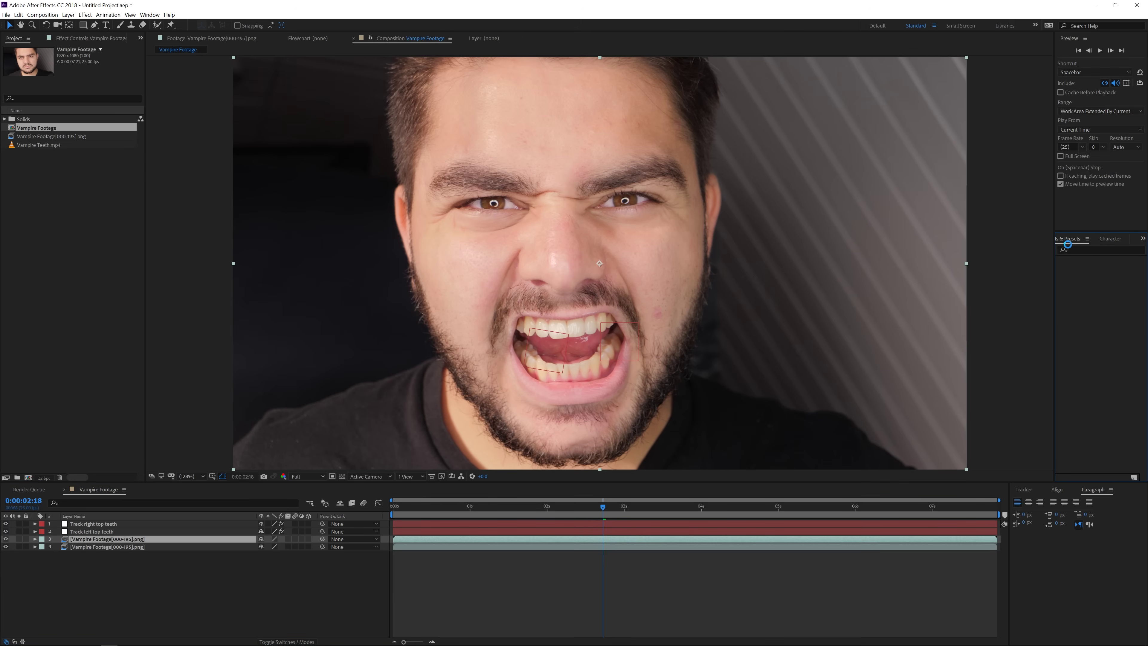
pyautogui.click(1086, 249)
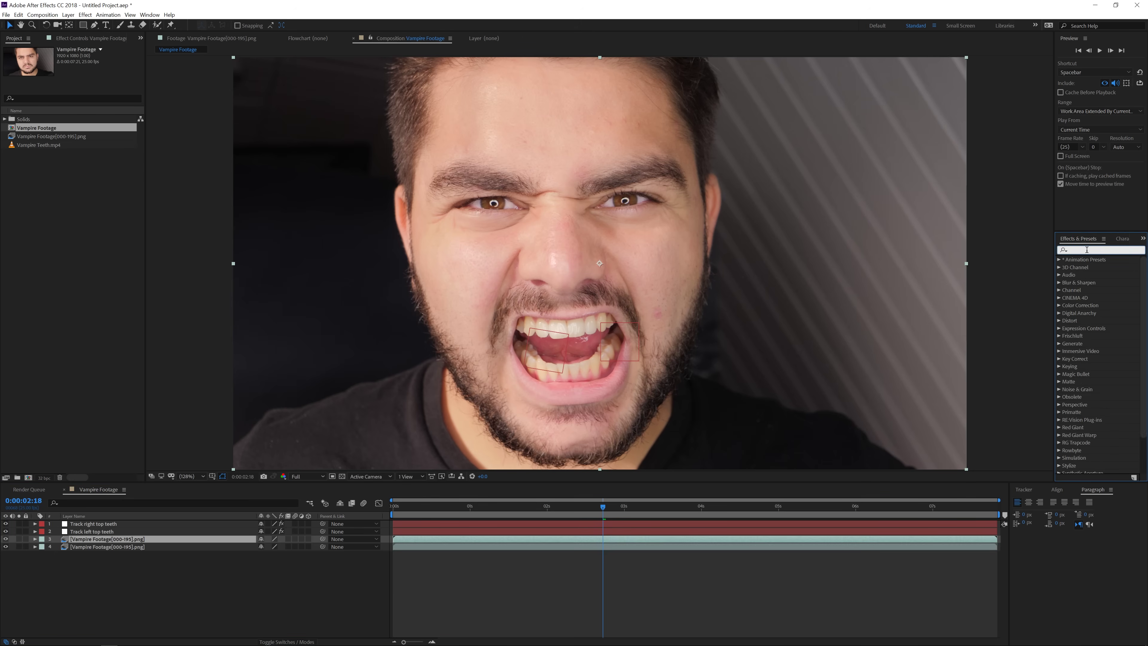
pyautogui.write('liq')
pyautogui.moveTo(1092, 270)
pyautogui.mouseDown()
pyautogui.moveTo(881, 398)
pyautogui.moveTo(488, 538)
pyautogui.mouseUp()
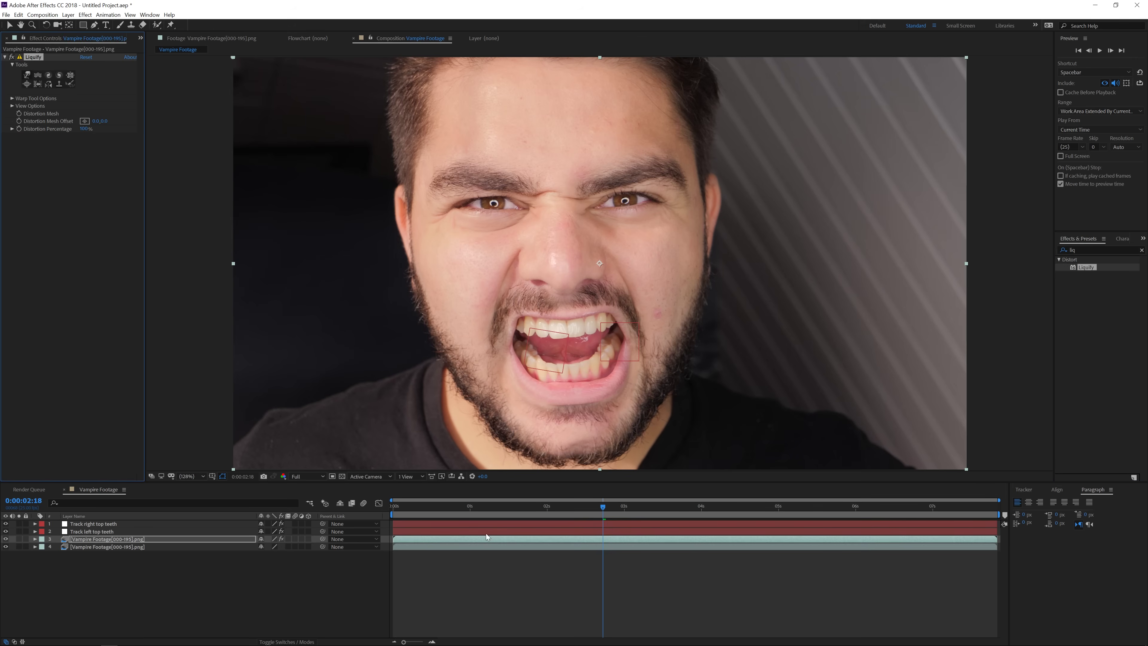
# Set up Liquify's Warp tool for the teeth with a brush size of 10 and a higher brush pressure
pyautogui.press('.')
pyautogui.press('.')
pyautogui.press('.')
pyautogui.press('.')
pyautogui.moveTo(411, 409); pyautogui.dragTo(509, 171)
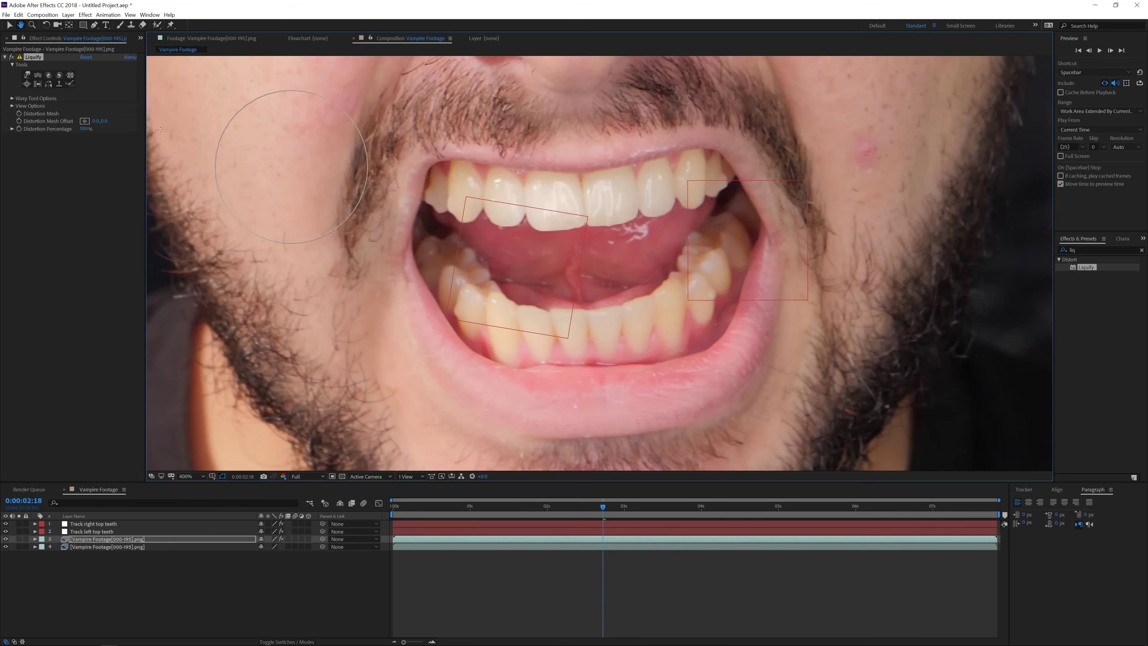
pyautogui.click(26, 75)
pyautogui.click(12, 99)
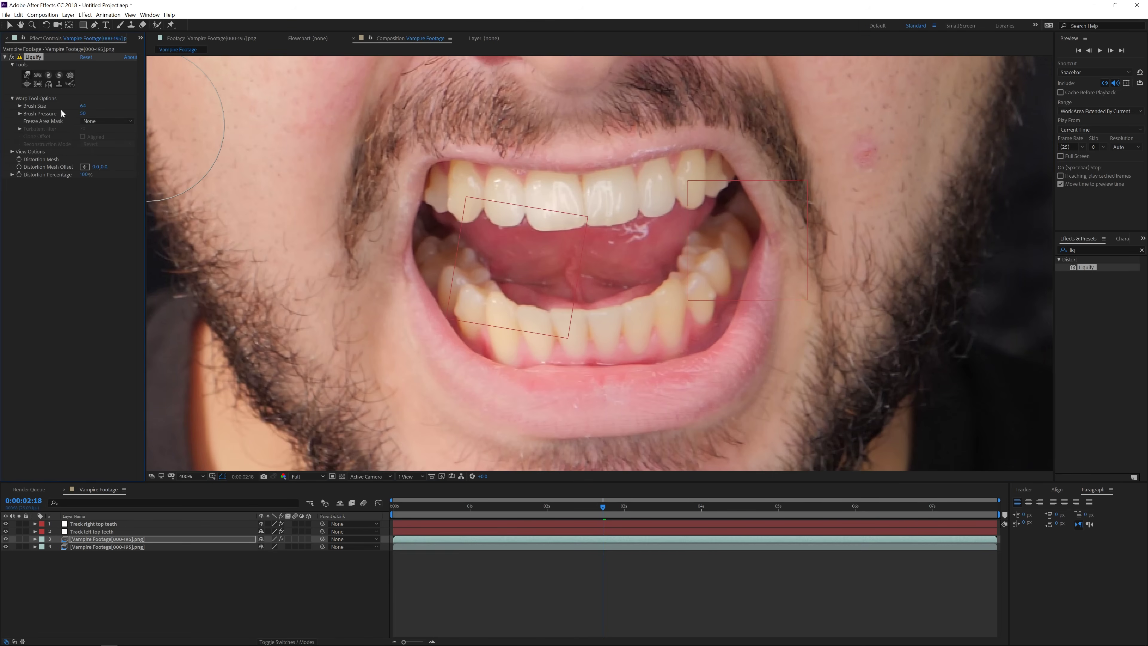
pyautogui.click(83, 107)
pyautogui.write('10')
pyautogui.moveTo(86, 113); pyautogui.dragTo(107, 116)
pyautogui.click(28, 77)
# Warp two upper teeth on each side of the mouth downward into long, pointed vampire fangs
pyautogui.moveTo(458, 207); pyautogui.dragTo(464, 244)
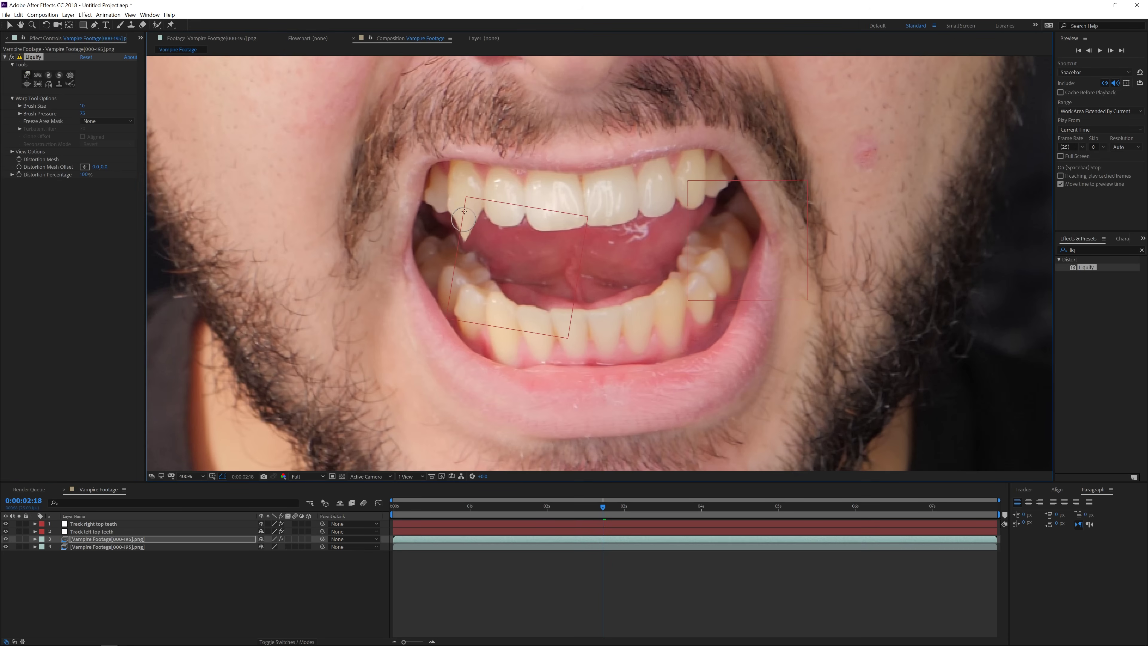
pyautogui.moveTo(461, 203); pyautogui.dragTo(464, 258)
pyautogui.moveTo(503, 246)
pyautogui.mouseDown()
pyautogui.moveTo(513, 206)
pyautogui.moveTo(502, 289)
pyautogui.moveTo(498, 227)
pyautogui.moveTo(504, 273)
pyautogui.moveTo(511, 233)
pyautogui.moveTo(508, 270)
pyautogui.mouseUp()
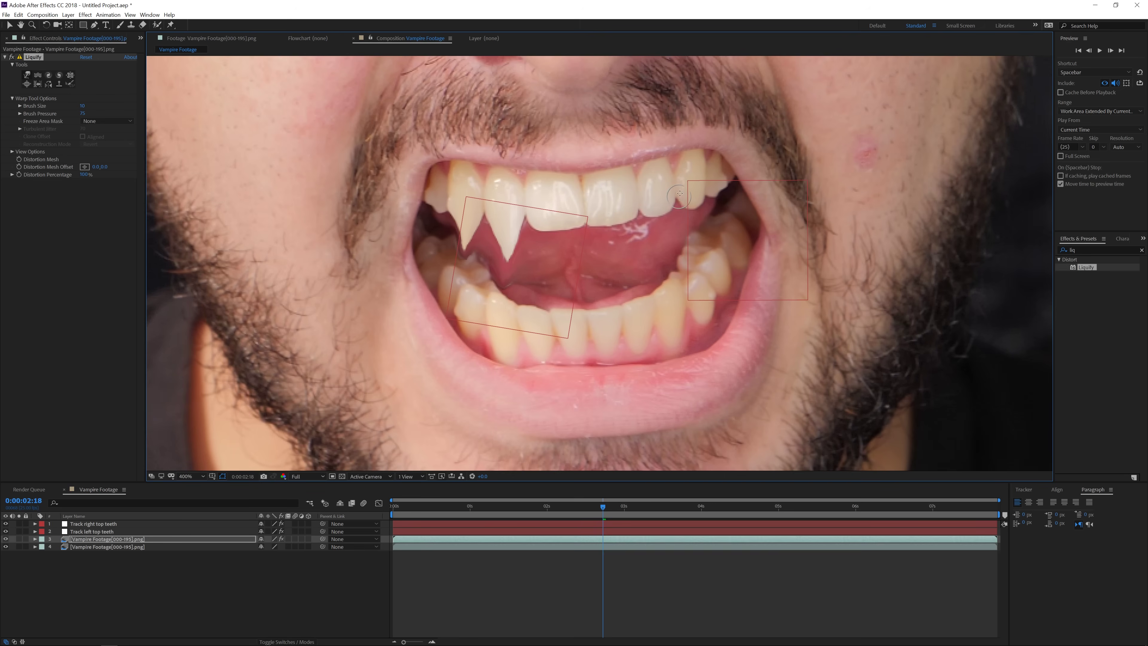
pyautogui.moveTo(683, 196)
pyautogui.mouseDown()
pyautogui.moveTo(691, 239)
pyautogui.moveTo(712, 236)
pyautogui.mouseUp()
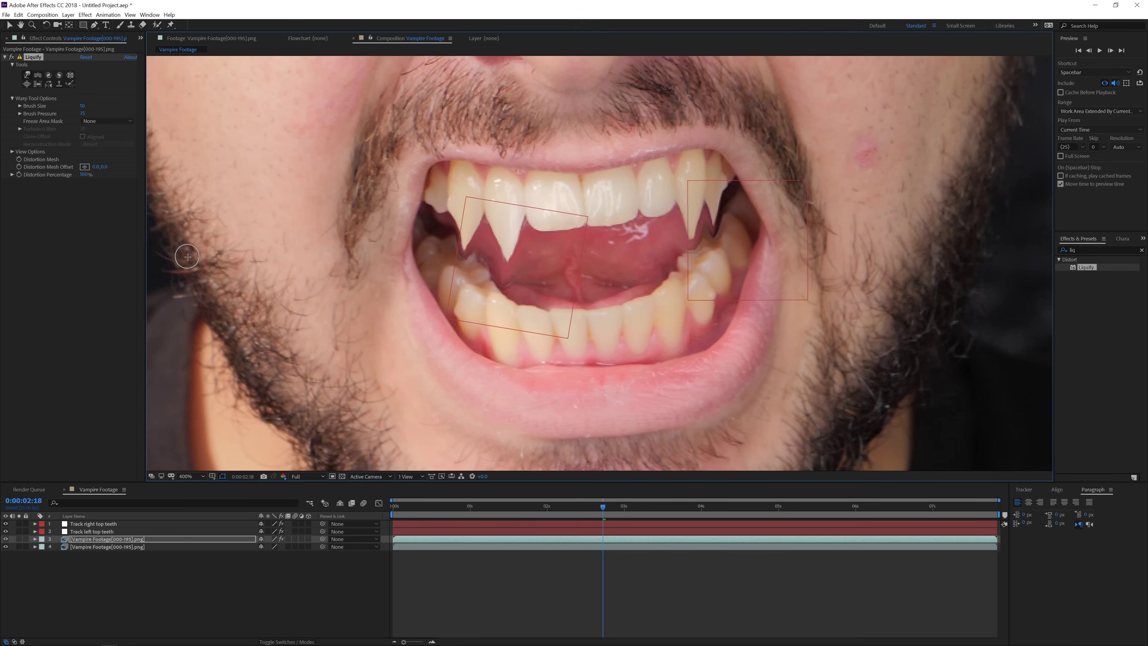
# Pre-compose the liquified footage layer as "Teeth comp", moving all attributes into the new composition
pyautogui.click(139, 540)
pyautogui.click(68, 14)
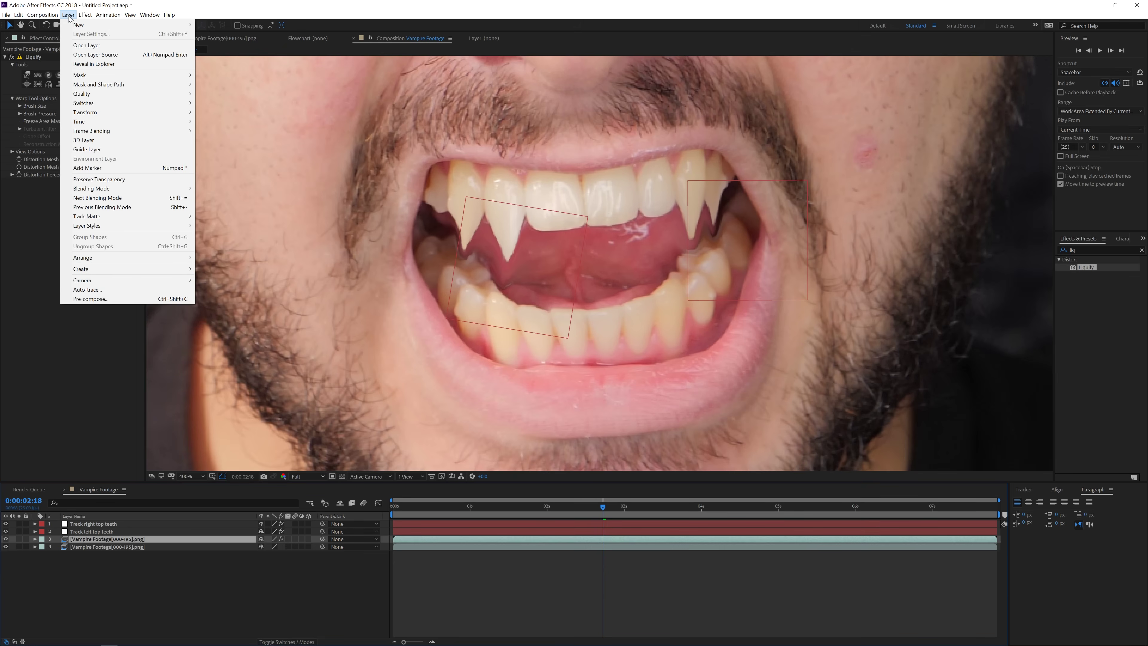
pyautogui.click(97, 299)
pyautogui.click(620, 400)
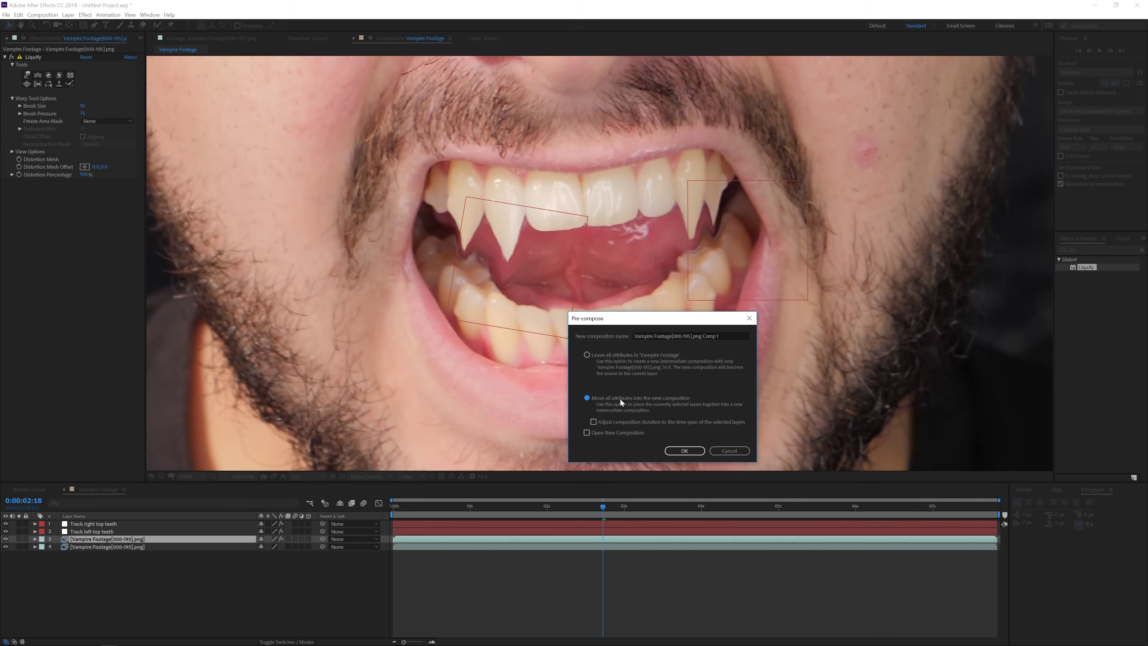
pyautogui.click(723, 336)
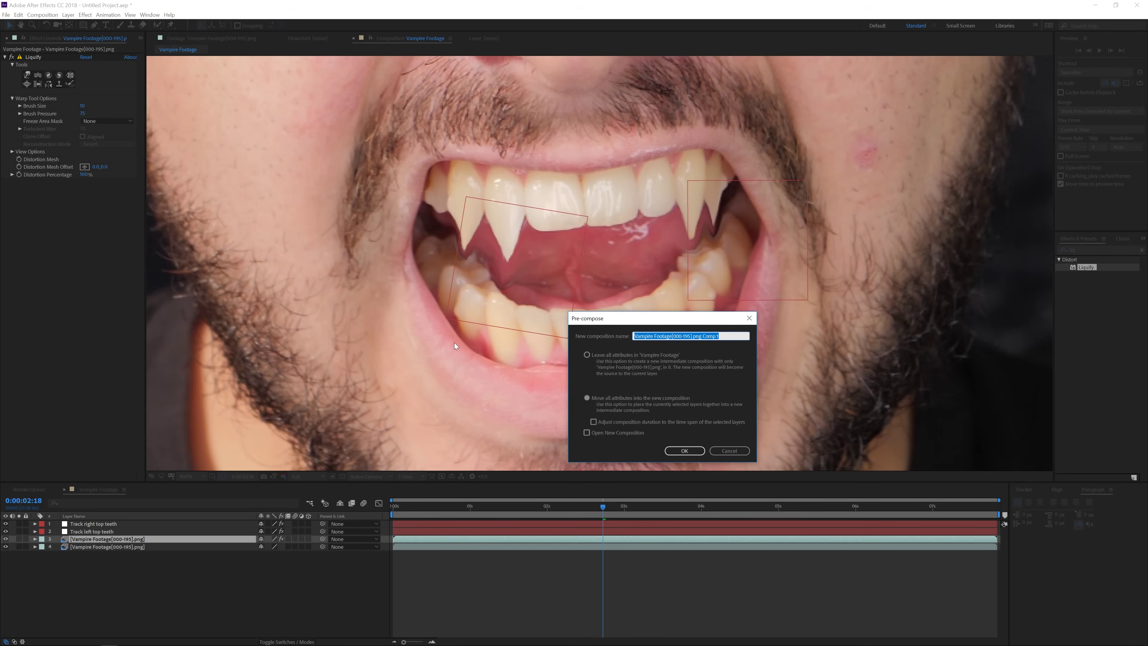
pyautogui.write('Teeth comp')
pyautogui.click(685, 451)
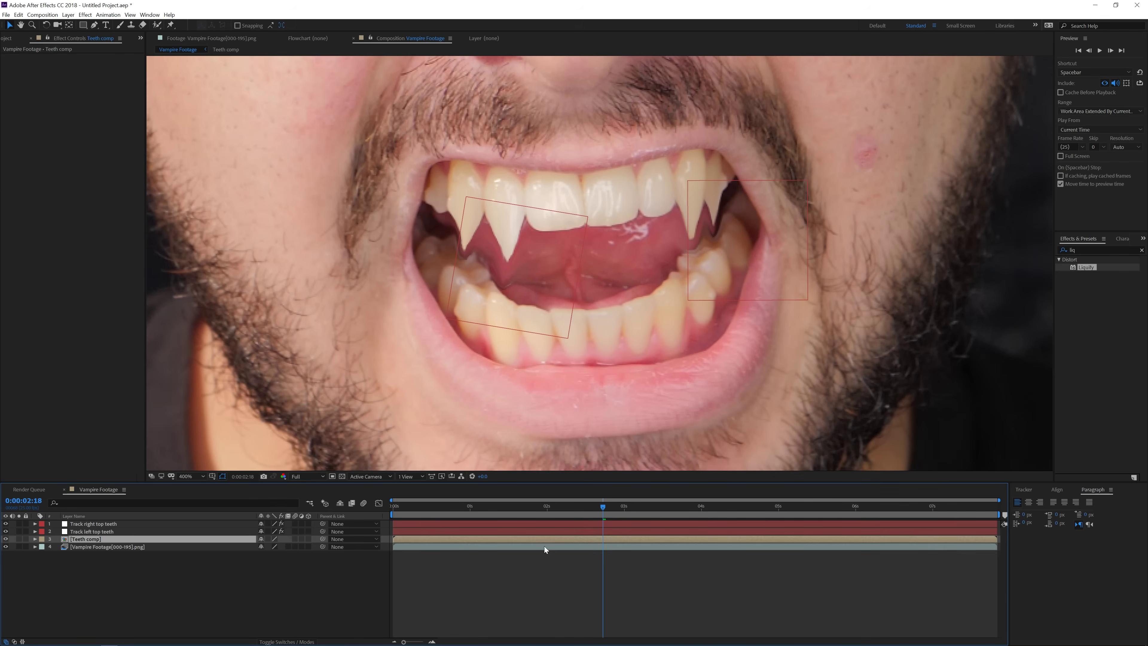
# Freeze the Teeth comp layer at frame 0:00:02:18 and rename it "Teeth 01"
pyautogui.rightClick(564, 541)
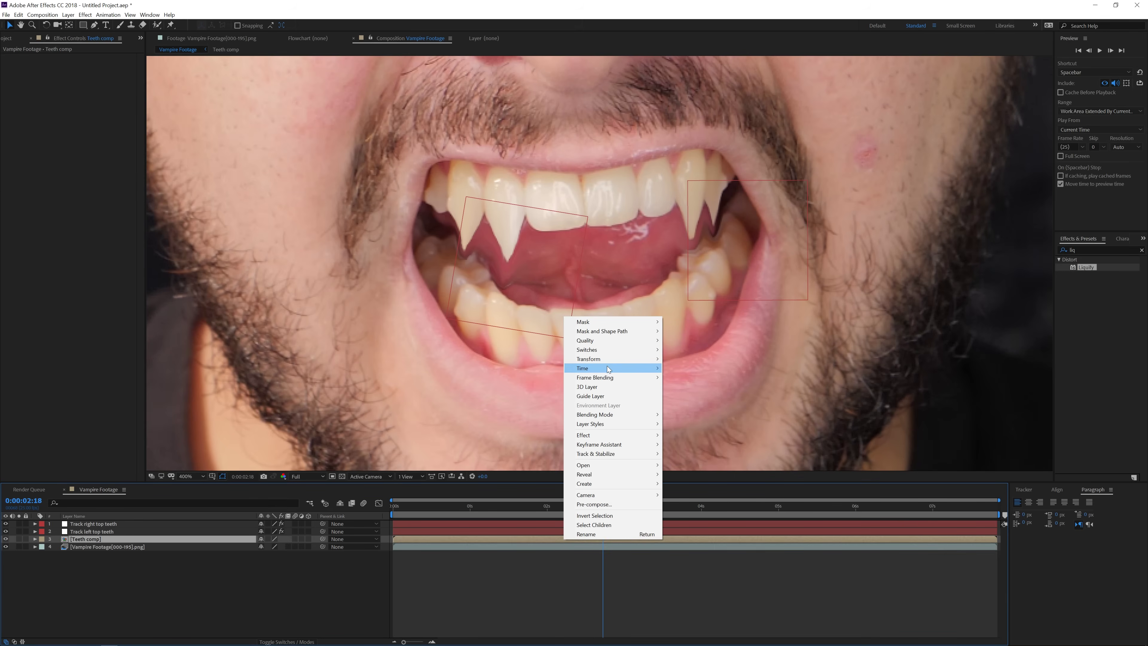
pyautogui.moveTo(607, 368)
pyautogui.click(678, 397)
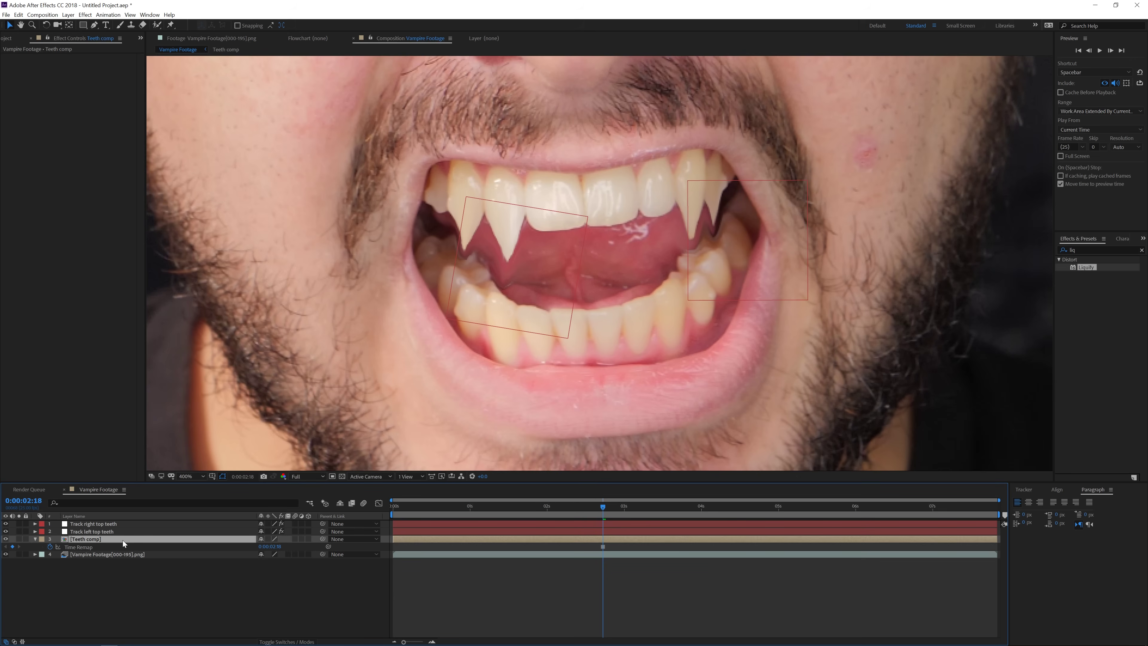
pyautogui.press('Return')
pyautogui.write('Teeth 01')
pyautogui.press('Return')
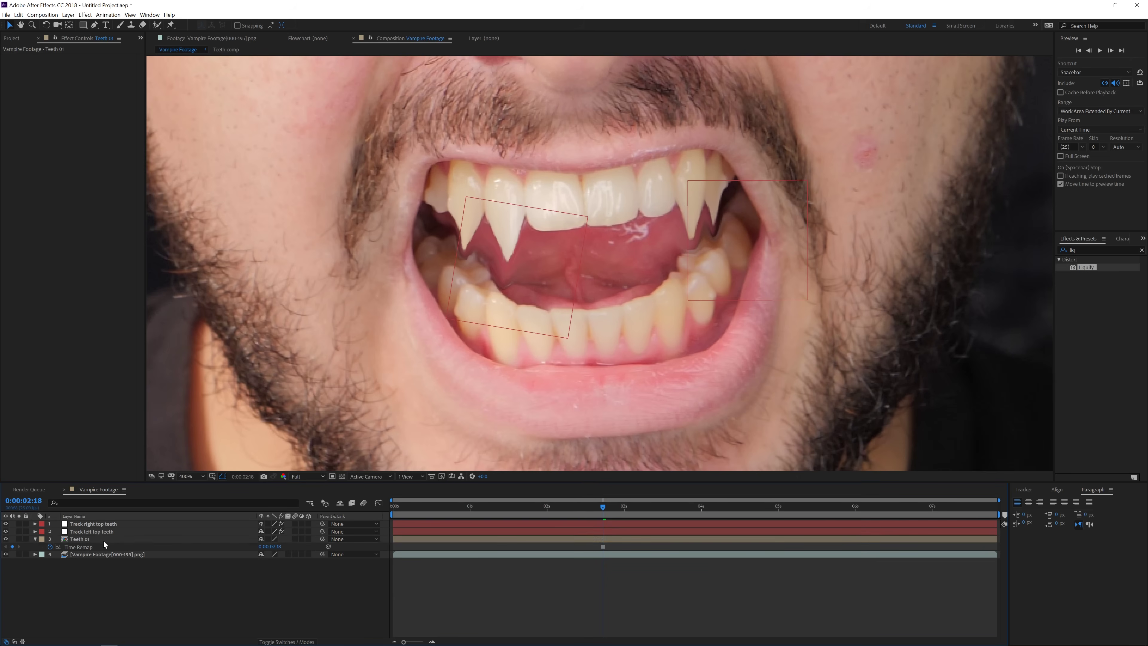
# Duplicate the Teeth 01 layer three times and hide the copies Teeth 02, Teeth 03 and Teeth 04
pyautogui.hotkey('ctrl', 'd')
pyautogui.hotkey('ctrl', 'd')
pyautogui.hotkey('ctrl', 'd')
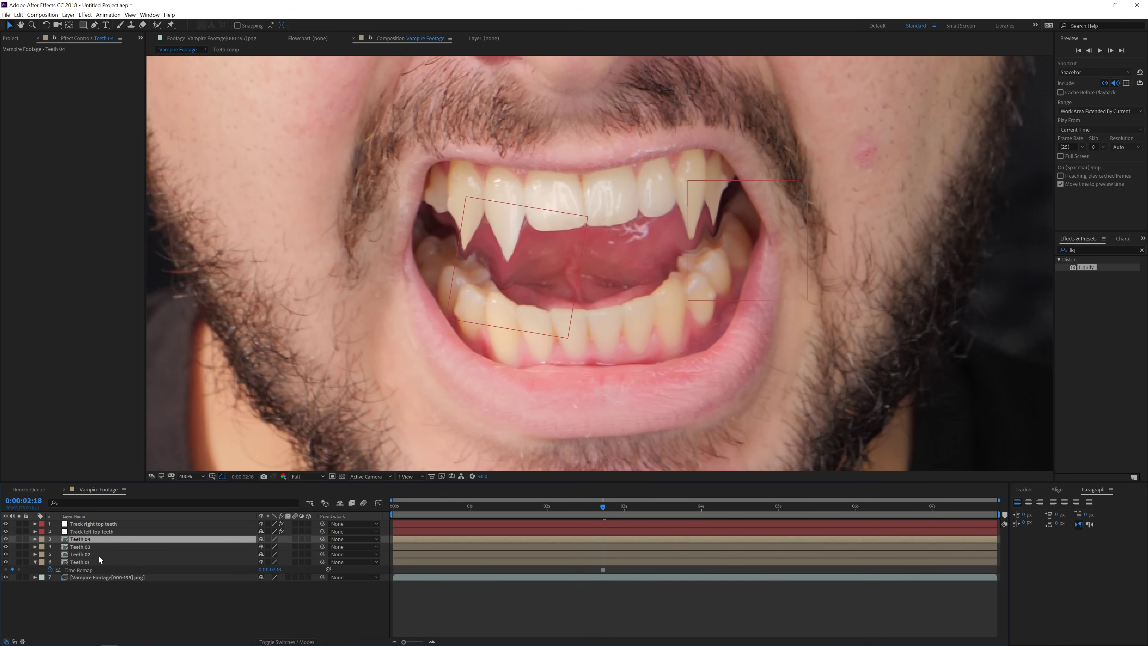
pyautogui.moveTo(6, 539); pyautogui.dragTo(7, 554)
# Mask the outer left fang on the Teeth 01 layer with the Pen tool and parent the layer to Track left top teeth
pyautogui.click(92, 564)
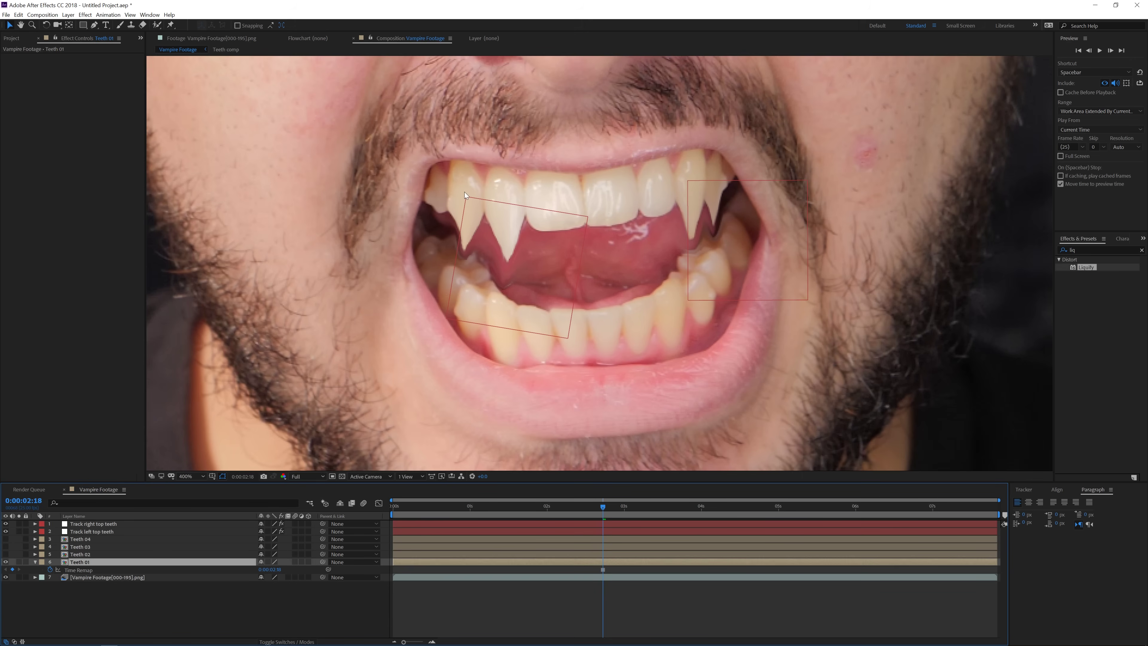
pyautogui.scroll(3, 422, 259)
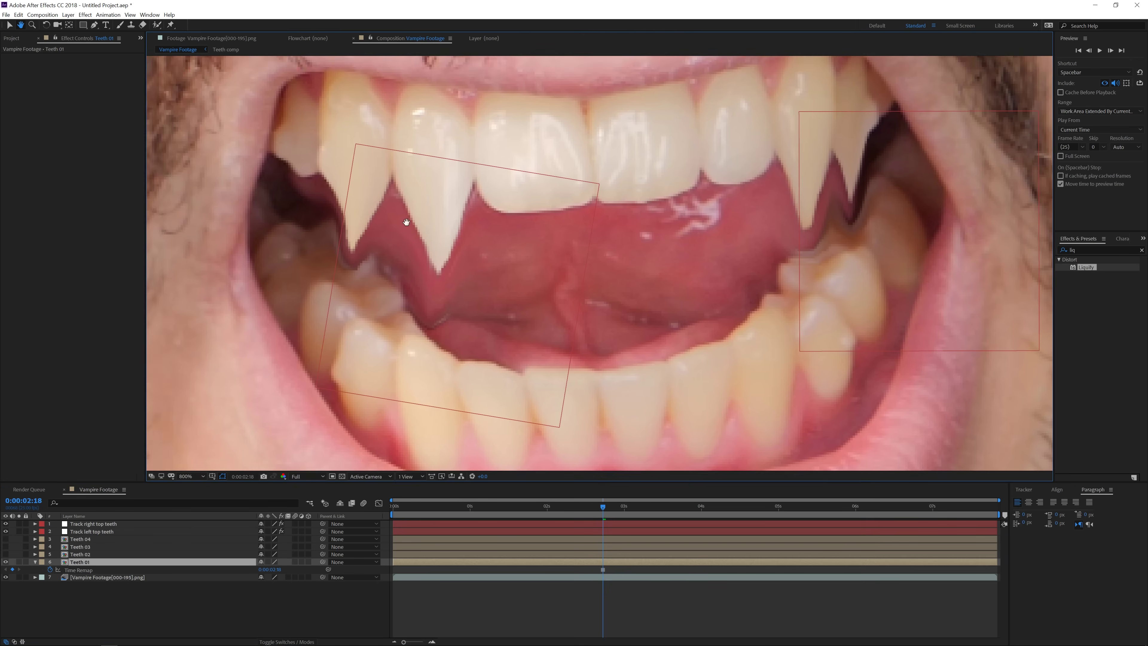
pyautogui.press('g')
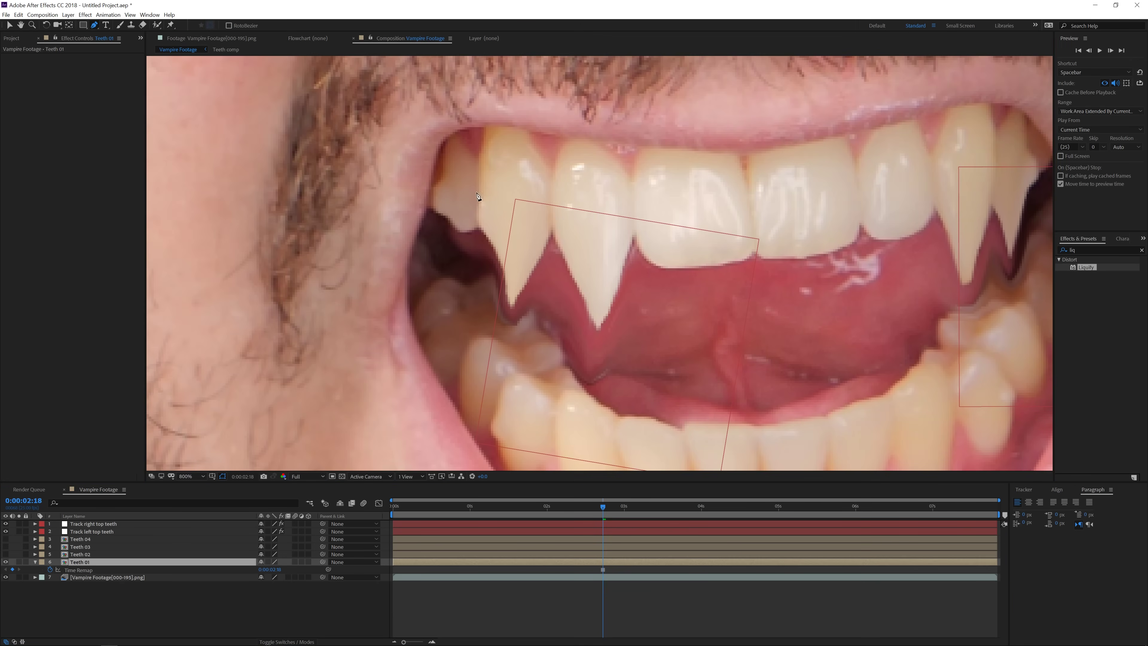
pyautogui.click(478, 162)
pyautogui.click(480, 223)
pyautogui.click(480, 230)
pyautogui.click(506, 279)
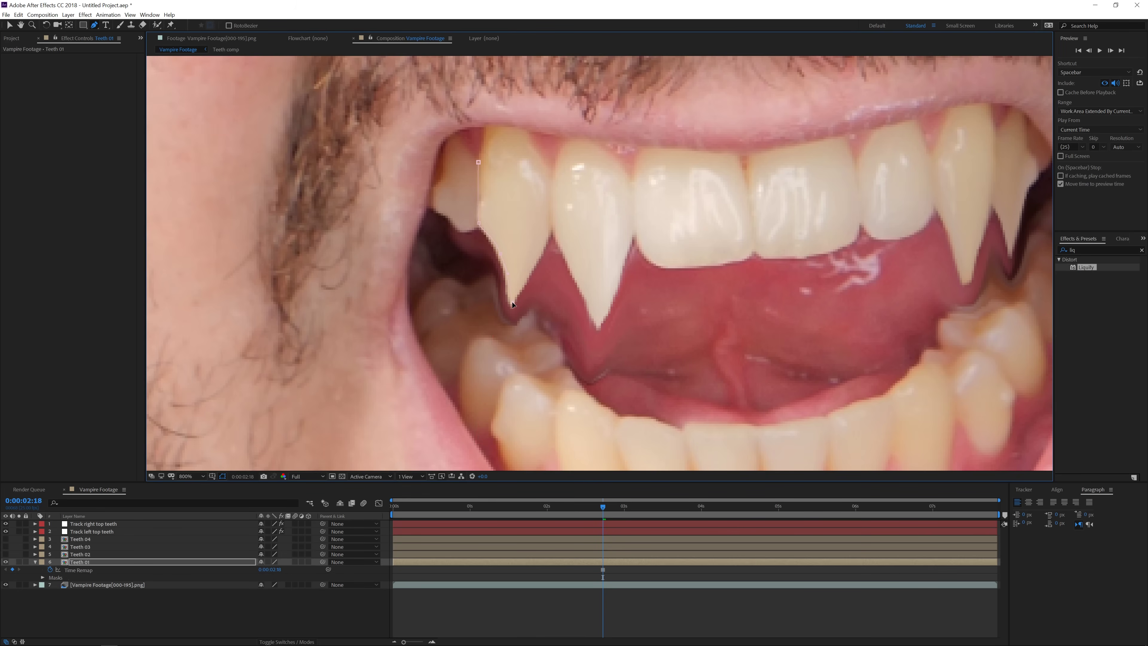
pyautogui.click(530, 266)
pyautogui.click(535, 261)
pyautogui.click(550, 208)
pyautogui.moveTo(549, 187); pyautogui.dragTo(542, 168)
pyautogui.click(479, 162)
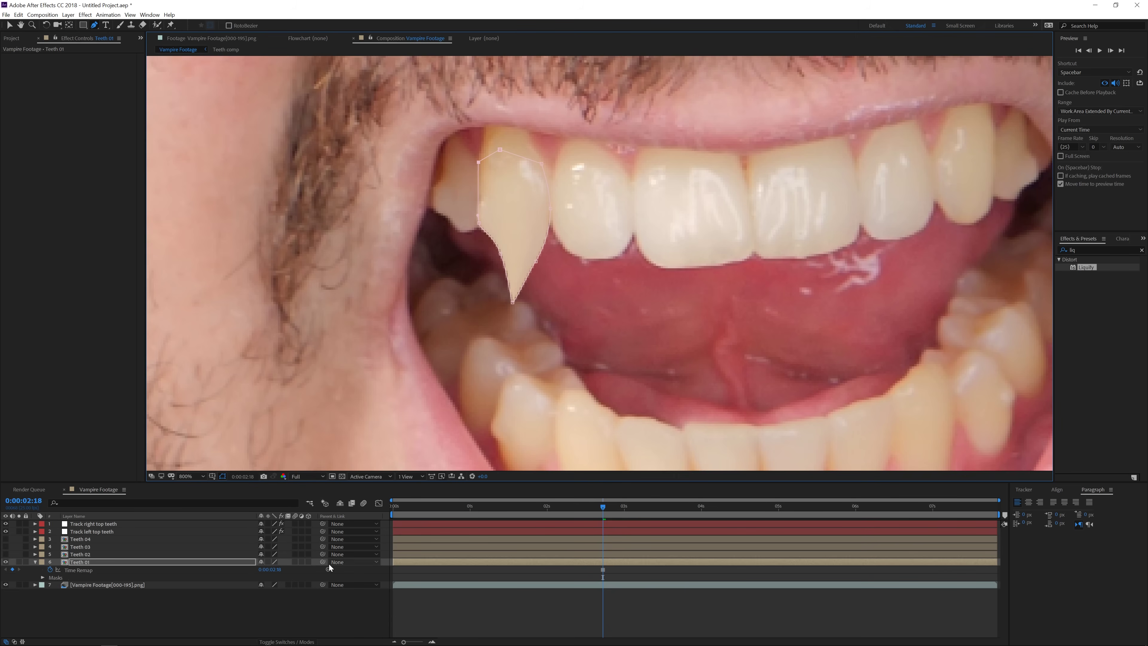
pyautogui.moveTo(322, 564); pyautogui.dragTo(99, 532)
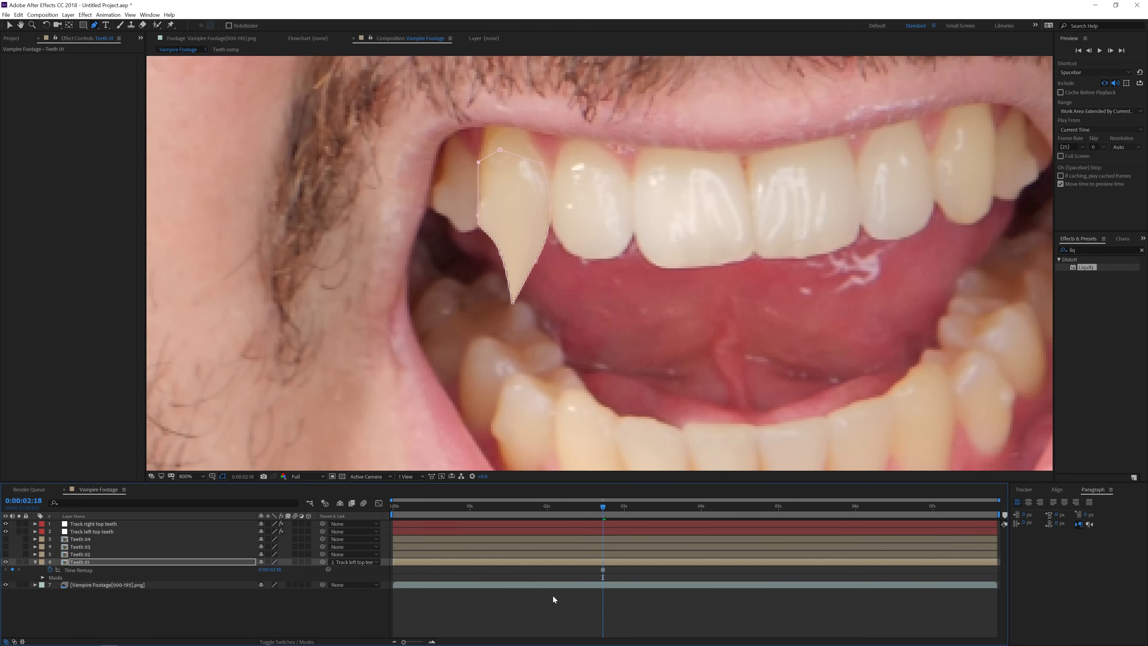
# Draw a second, four-point mask on Teeth 01 across the gum end of the masked fang
pyautogui.click(561, 563)
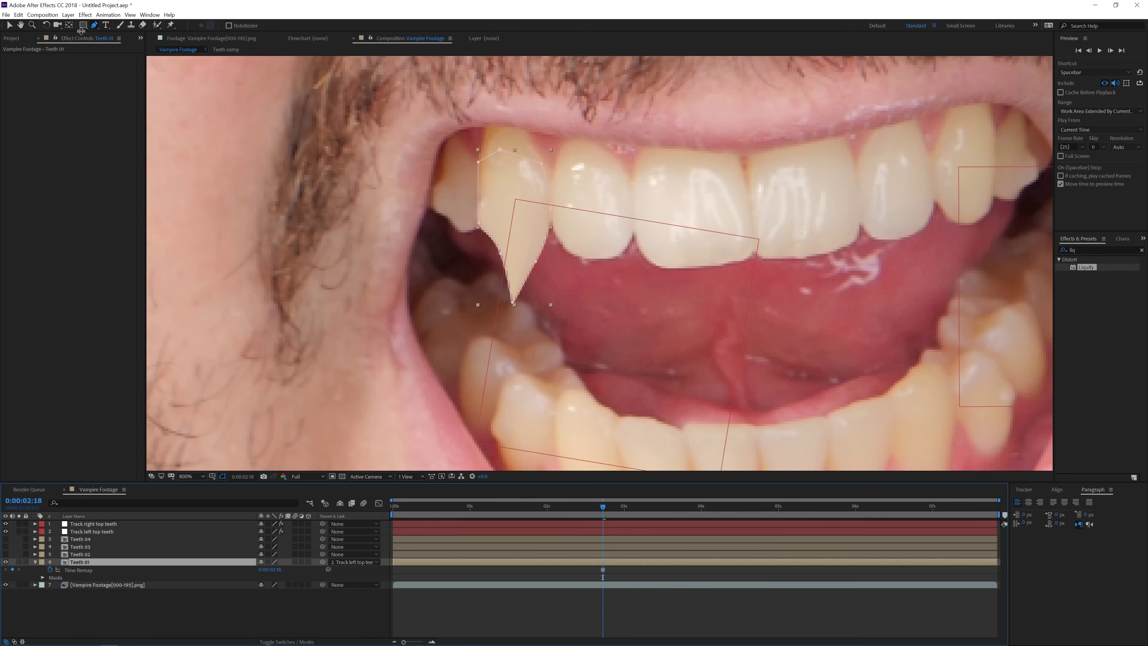
pyautogui.click(441, 180)
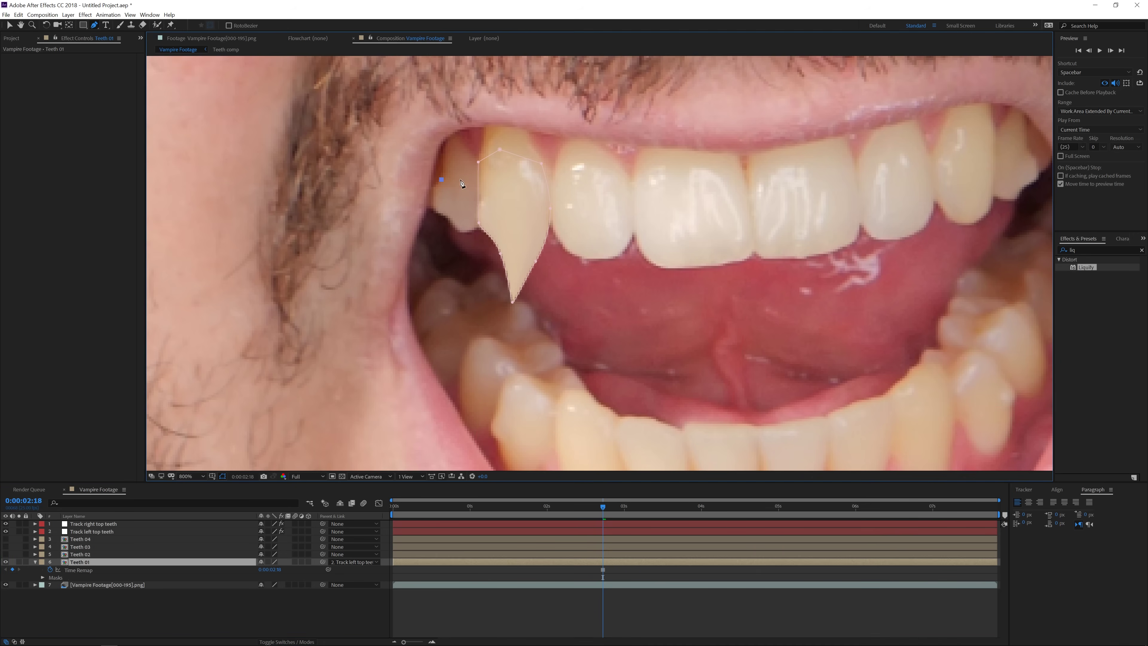
pyautogui.click(586, 187)
pyautogui.click(575, 112)
pyautogui.click(457, 104)
pyautogui.click(442, 180)
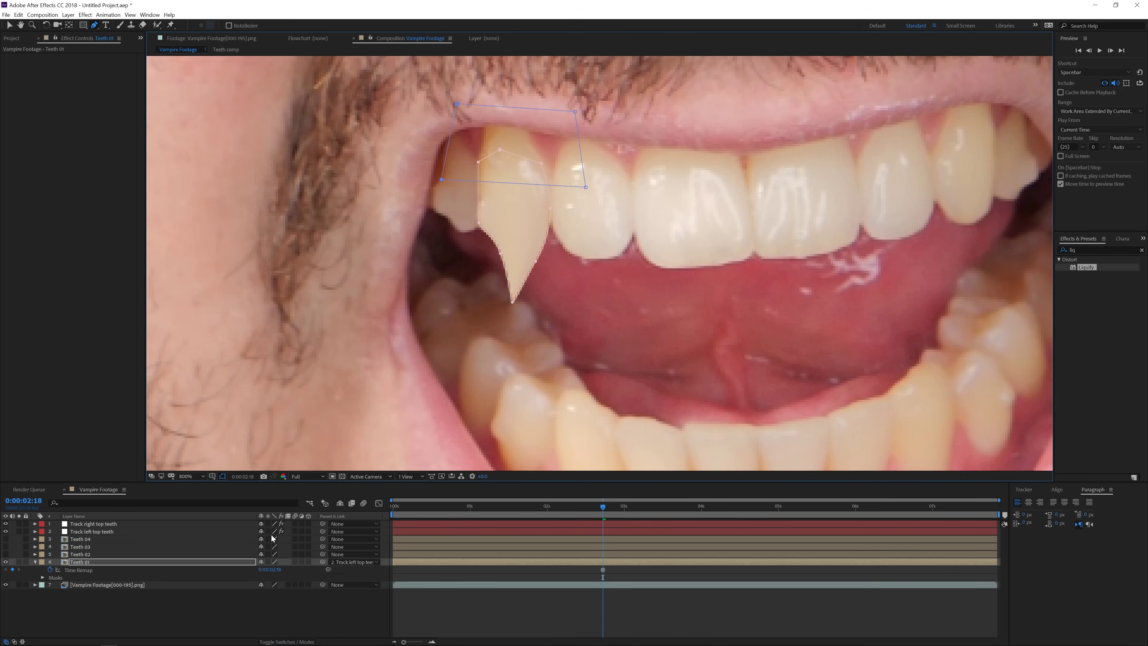
# Set Mask 2 of Teeth 01 to Subtract and feather it about 15 pixels to blend the fang into the gum
pyautogui.press('m')
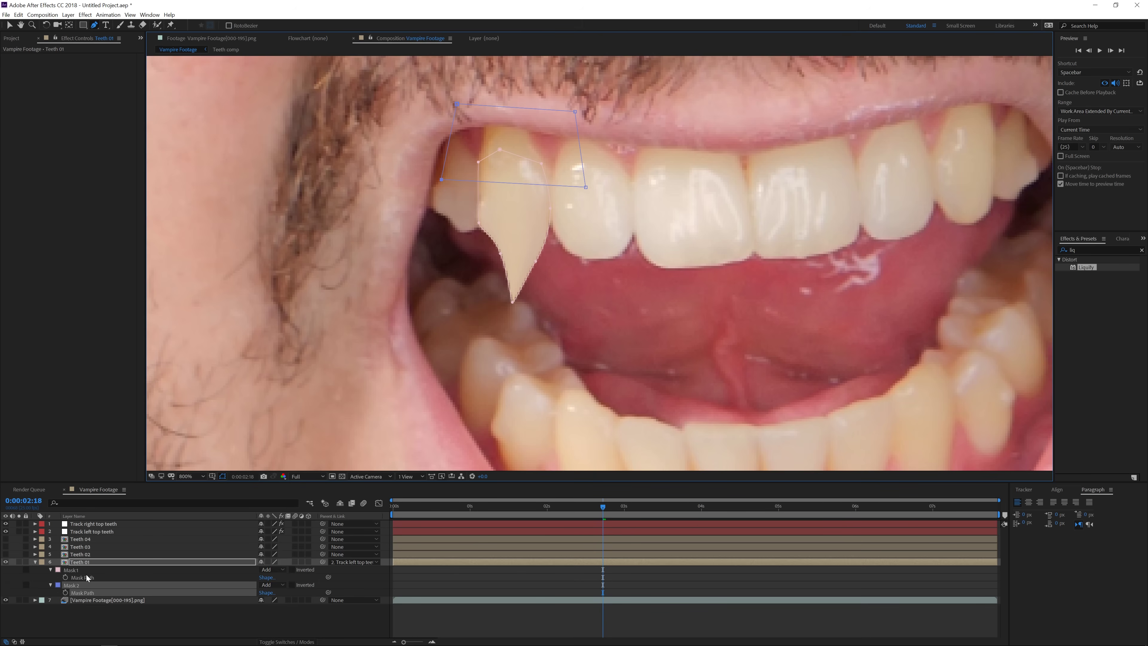
pyautogui.click(270, 585)
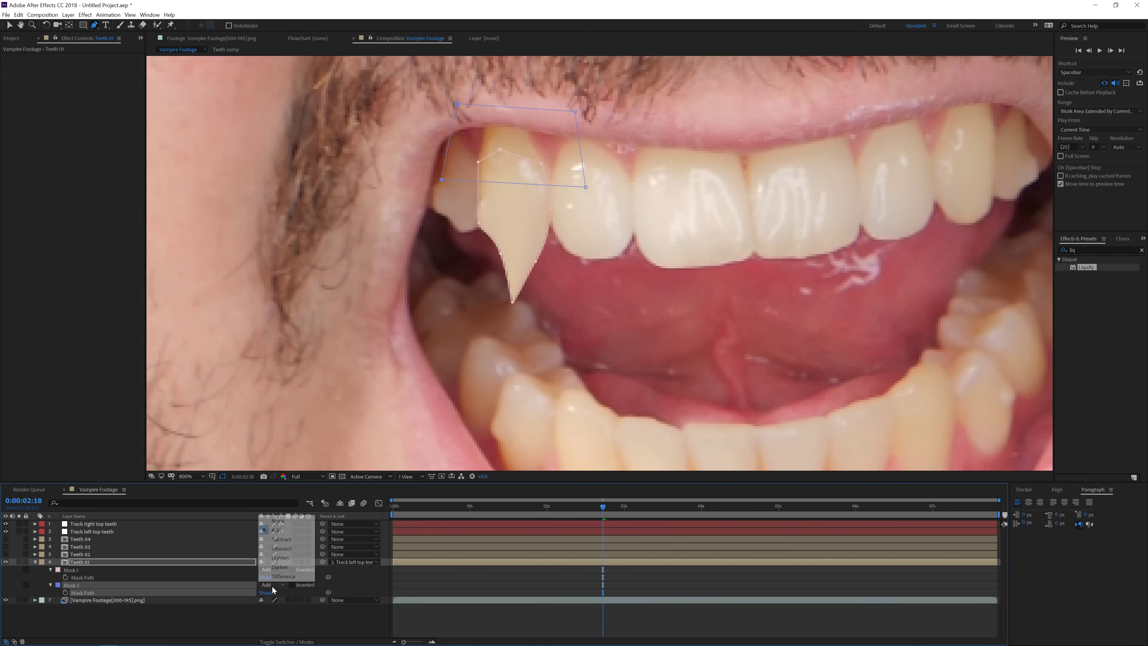
pyautogui.click(283, 542)
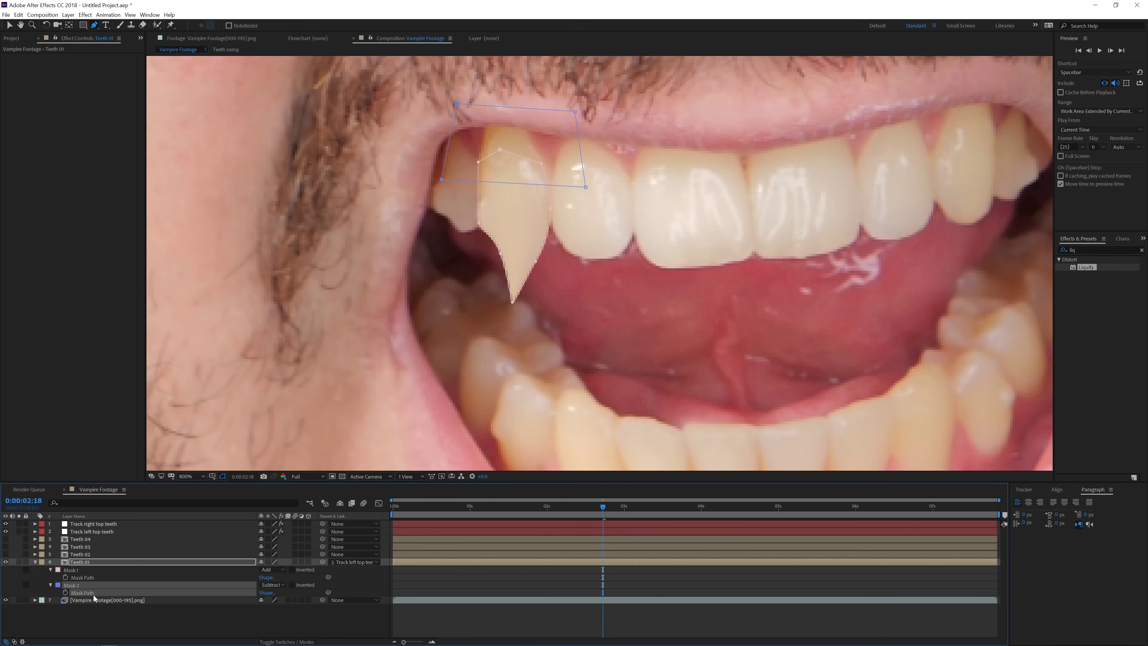
pyautogui.press('f')
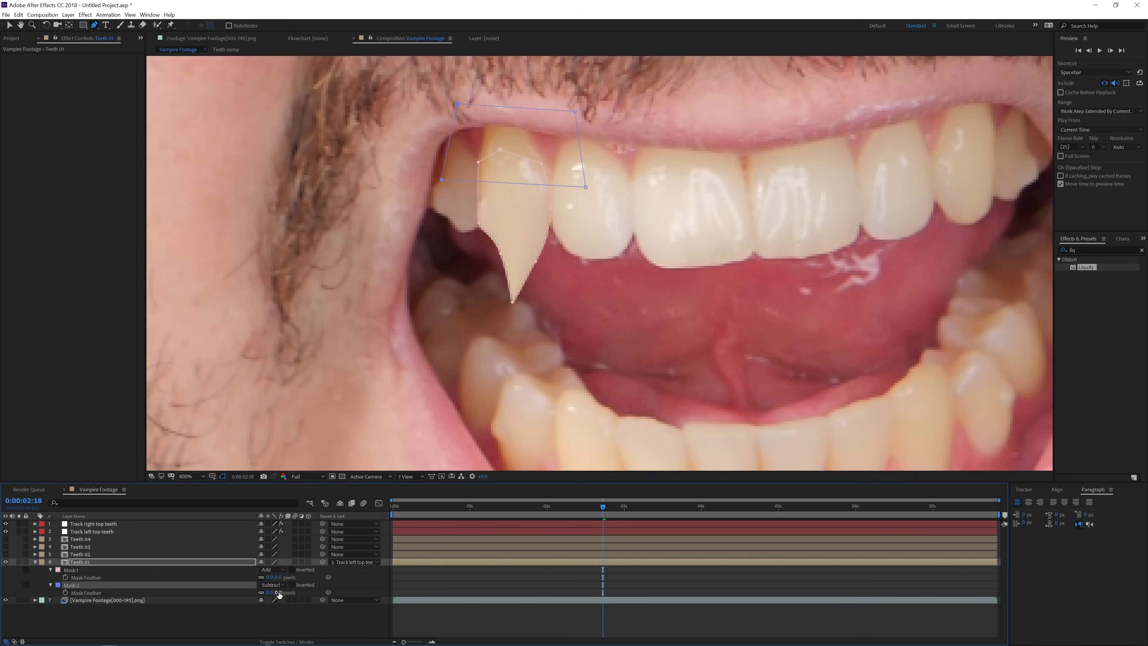
pyautogui.moveTo(275, 592); pyautogui.dragTo(285, 593)
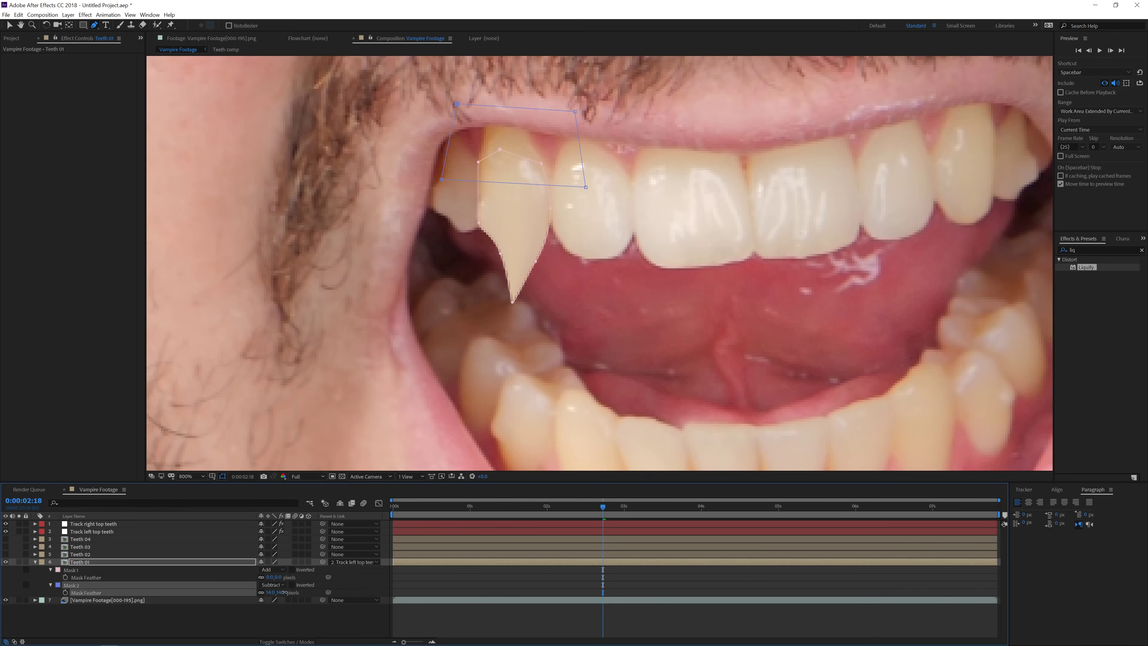
pyautogui.click(280, 610)
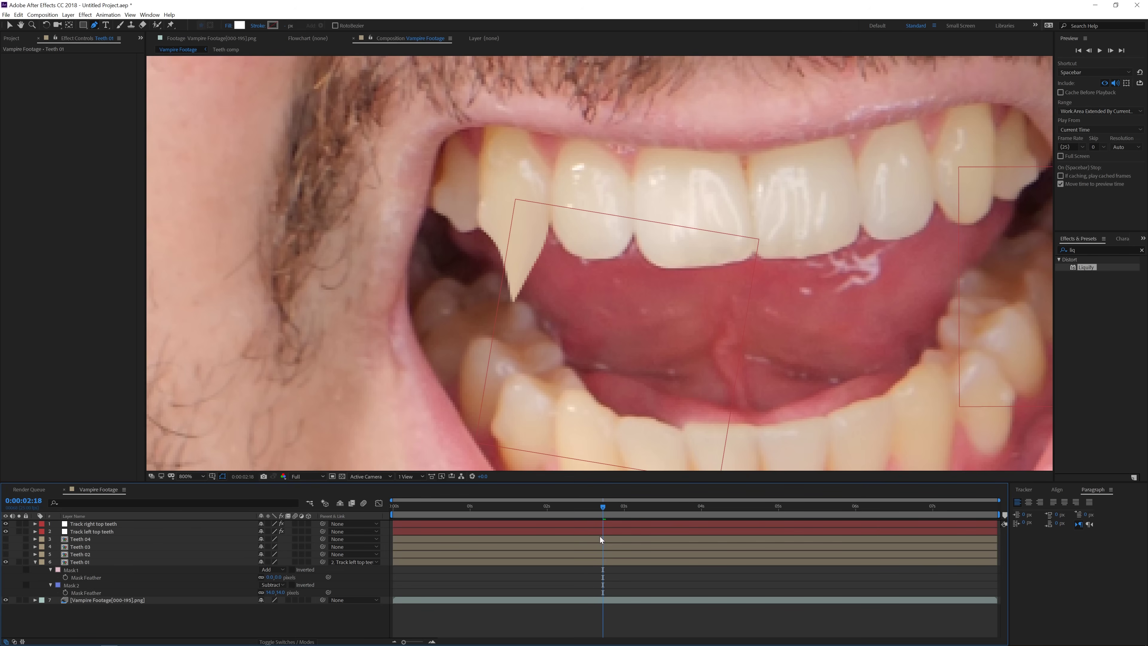
pyautogui.moveTo(607, 514); pyautogui.dragTo(523, 527)
pyautogui.press('k')
# Show the Teeth 02 layer and trace a pen mask around the inner left fang
pyautogui.click(102, 553)
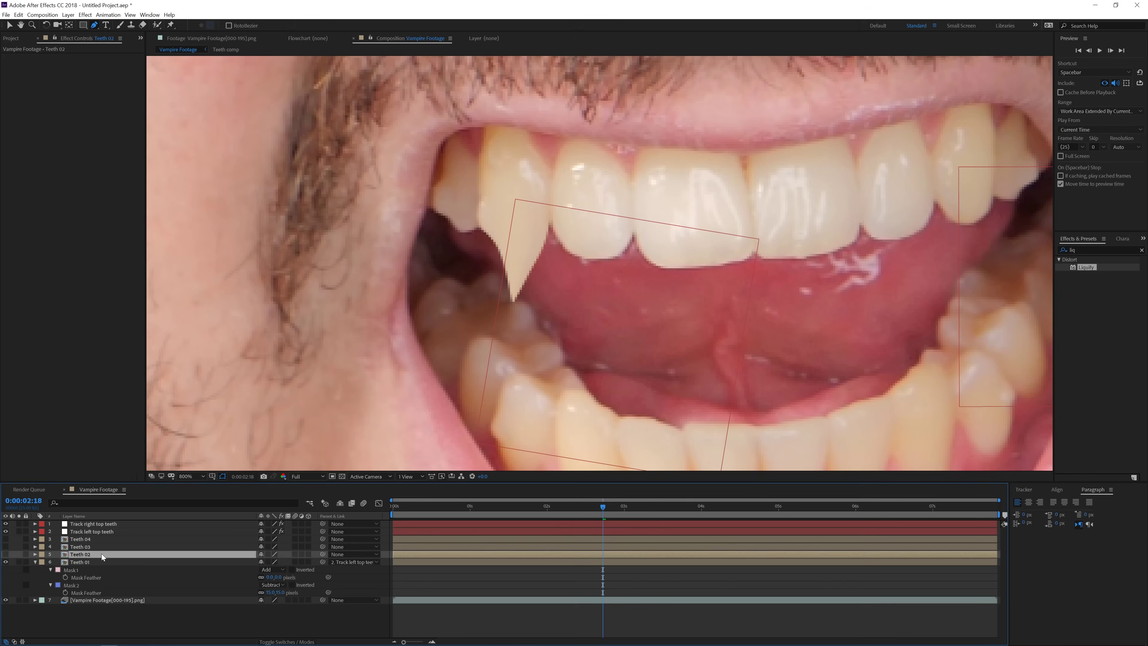
pyautogui.click(6, 554)
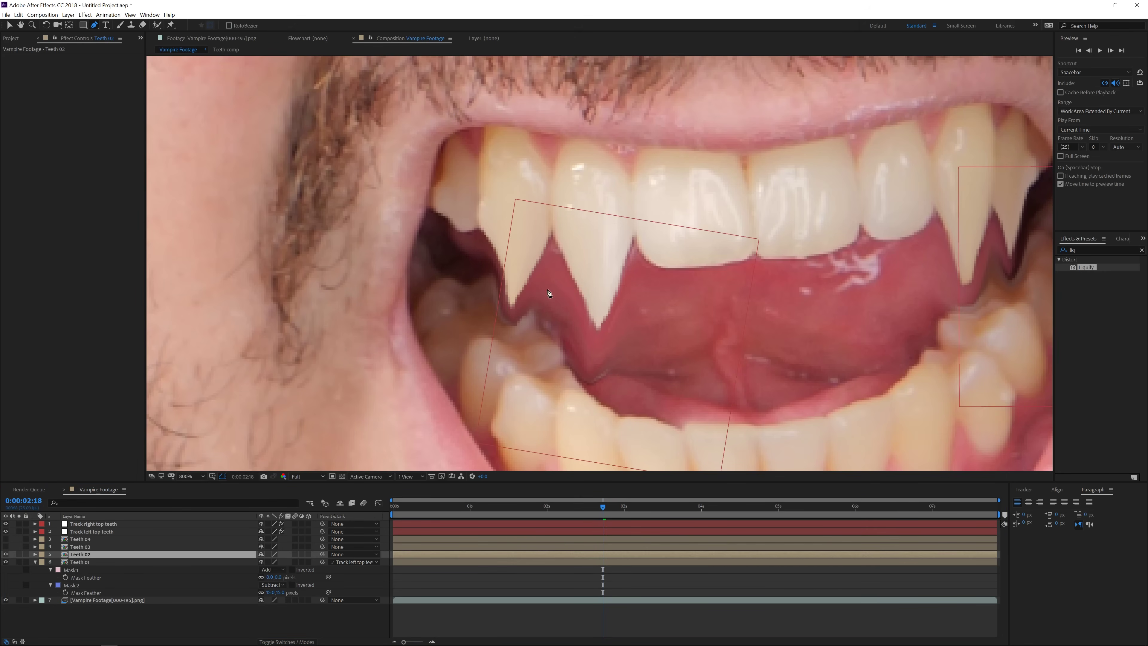
pyautogui.click(554, 186)
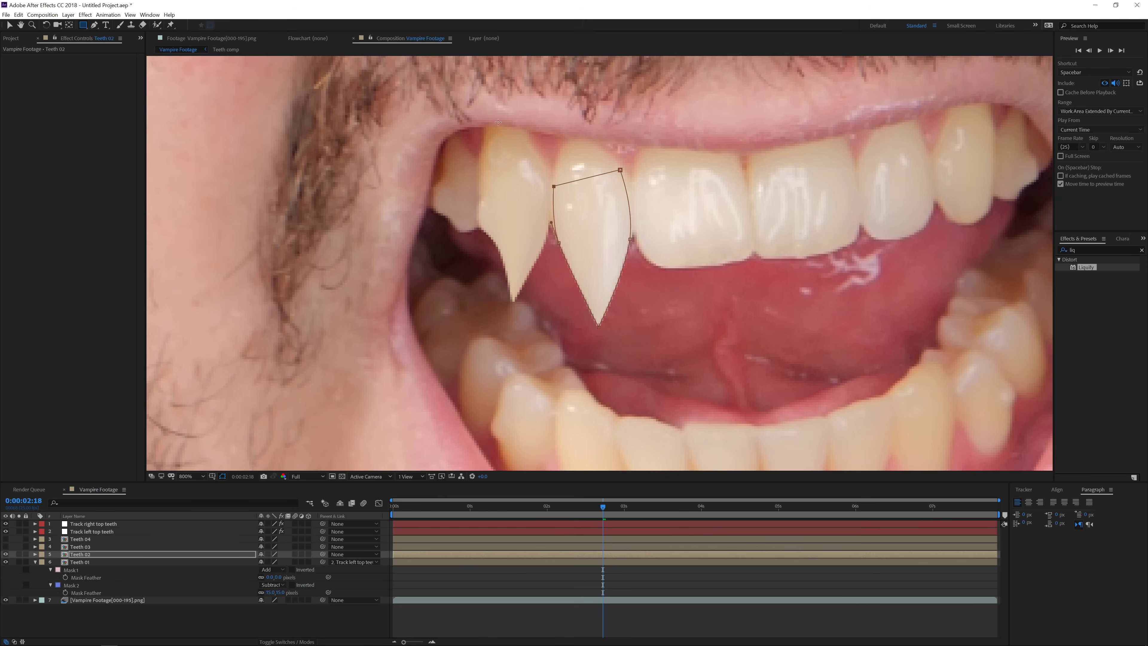
# Add a rectangular Subtract mask feathered 14 pixels over the fang's upper part on Teeth 02, and parent the layer to Track left top teeth
pyautogui.moveTo(499, 122); pyautogui.dragTo(665, 214)
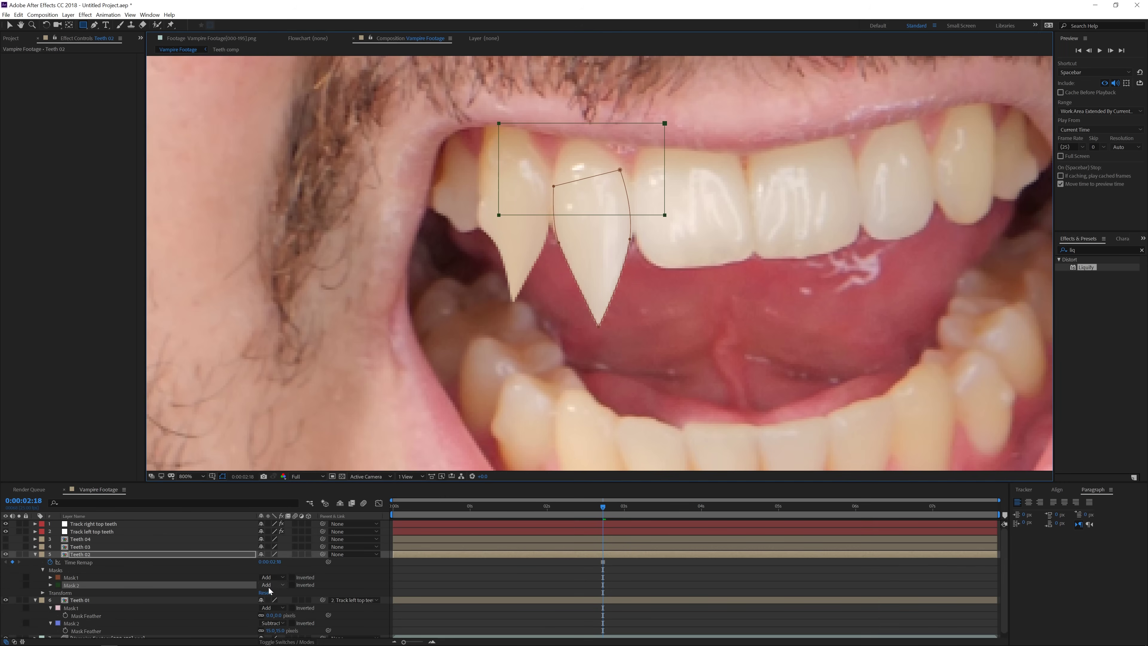
pyautogui.click(273, 585)
pyautogui.click(271, 541)
pyautogui.press('f')
pyautogui.moveTo(276, 587); pyautogui.dragTo(284, 589)
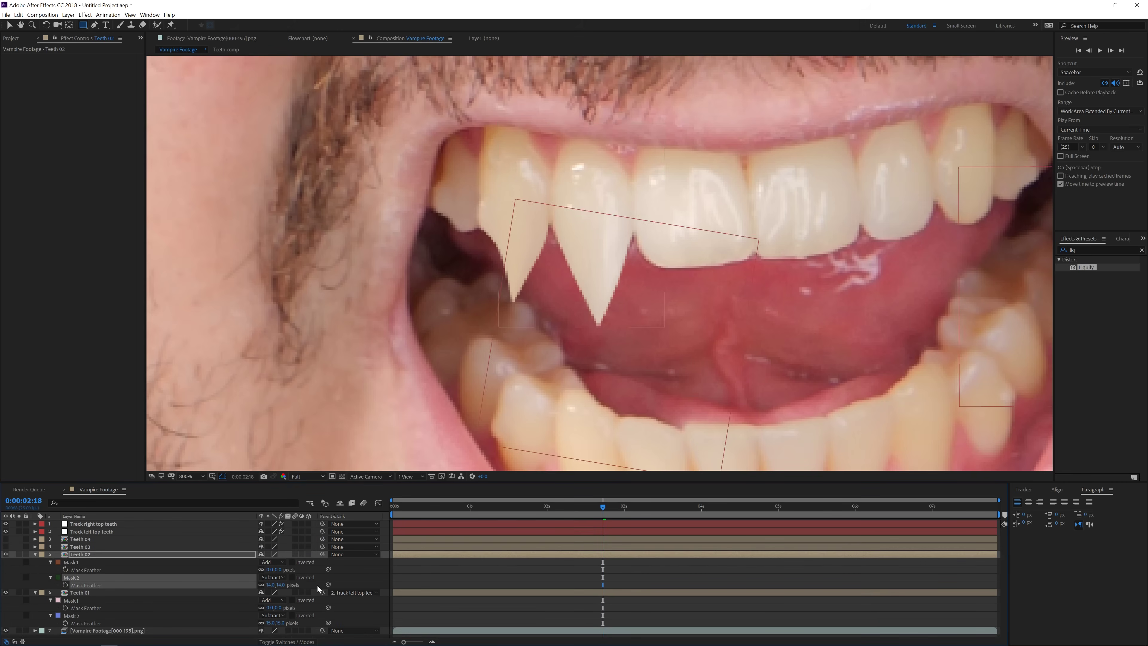
pyautogui.click(334, 554)
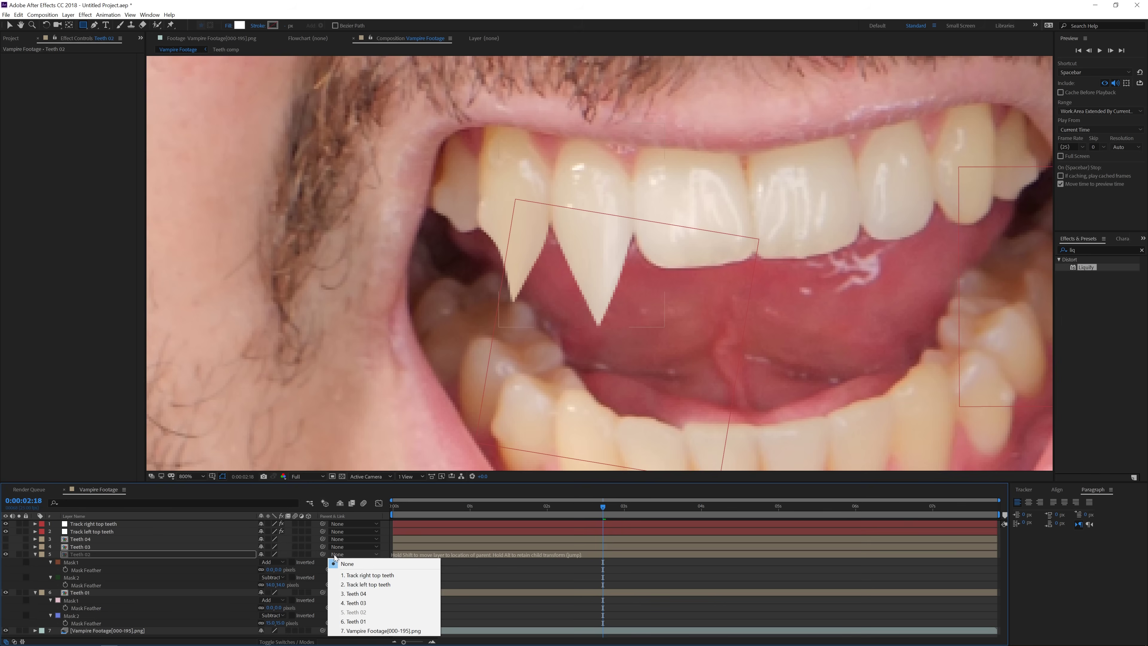
pyautogui.click(378, 585)
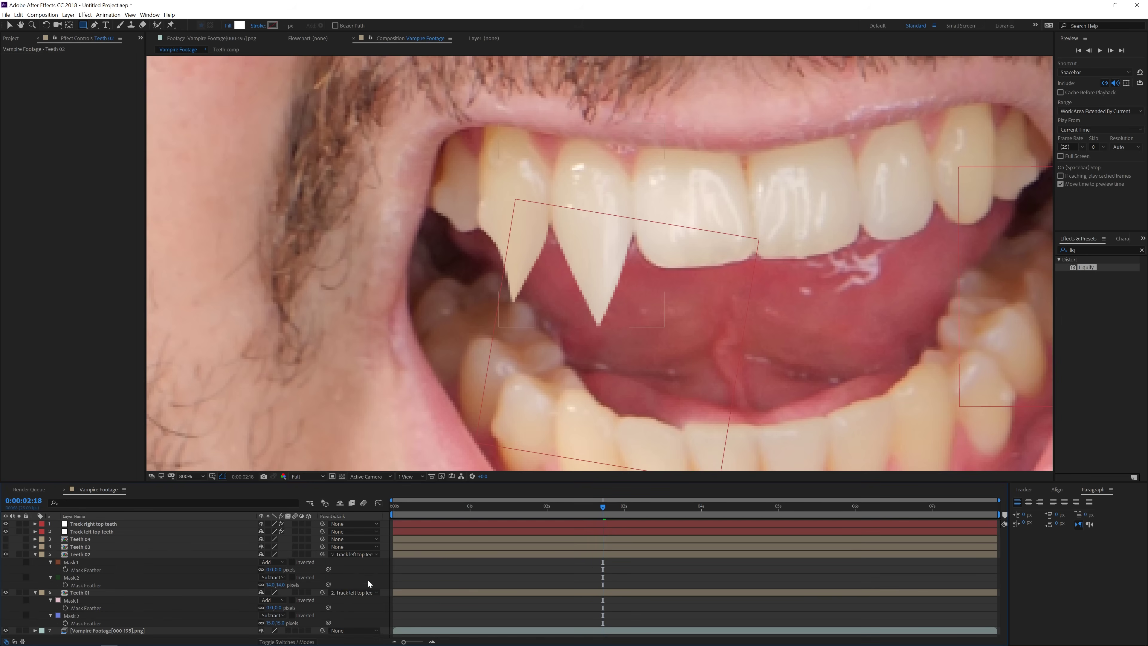
# Show the Teeth 03 layer and trace a pen mask around the inner right fang
pyautogui.click(91, 546)
pyautogui.click(6, 546)
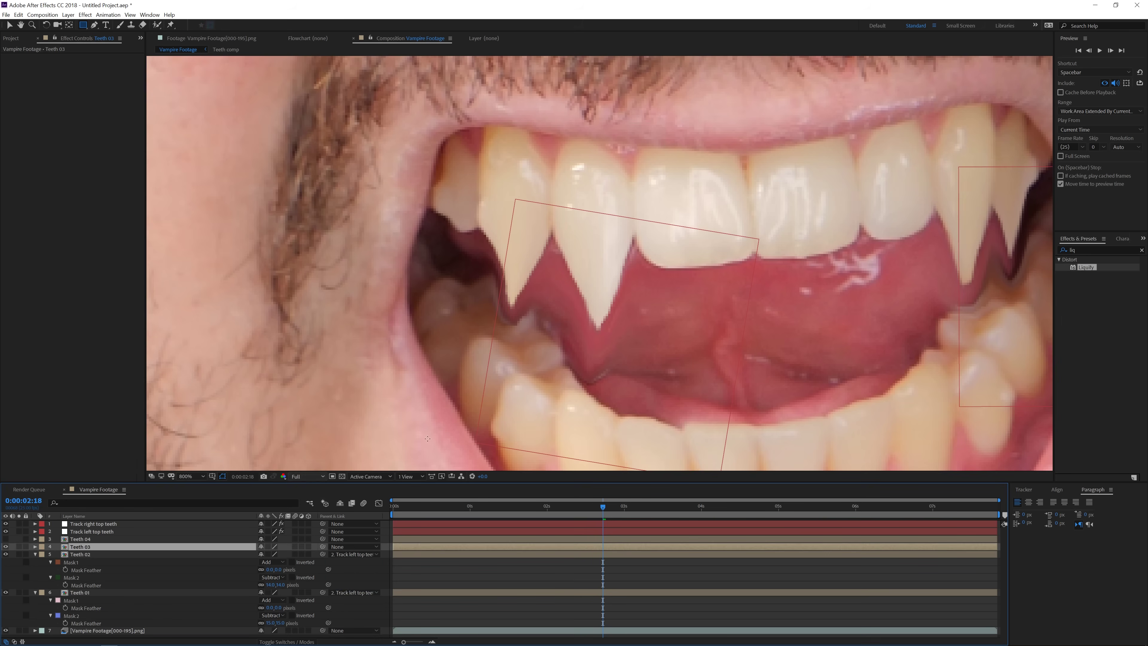
pyautogui.moveTo(664, 327); pyautogui.dragTo(259, 369)
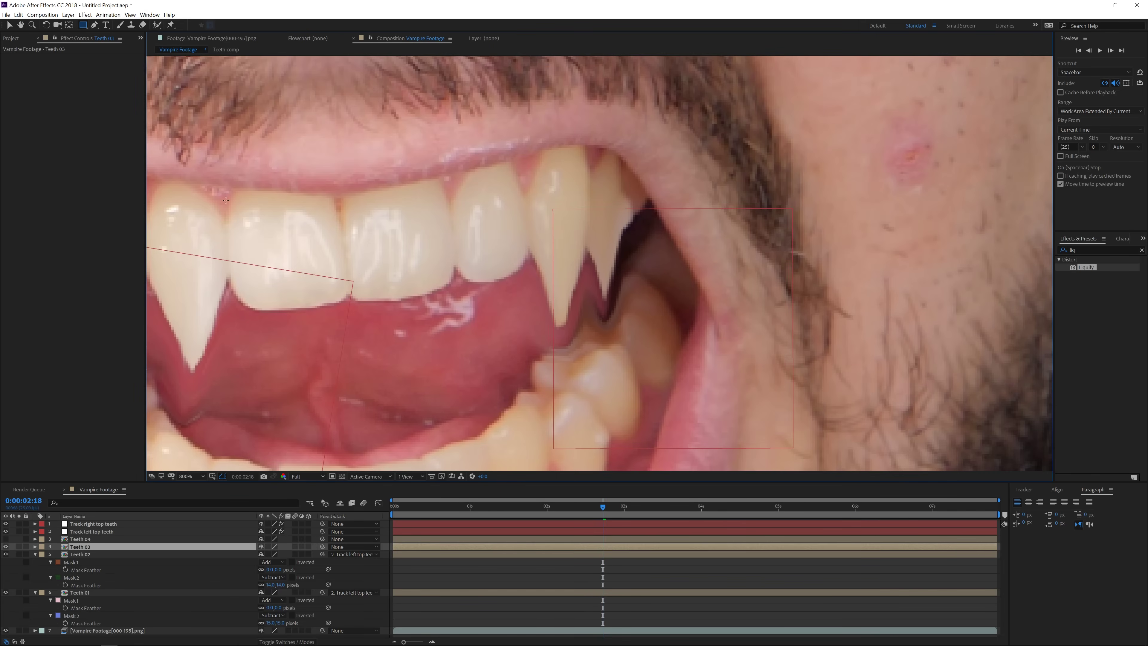
pyautogui.click(94, 24)
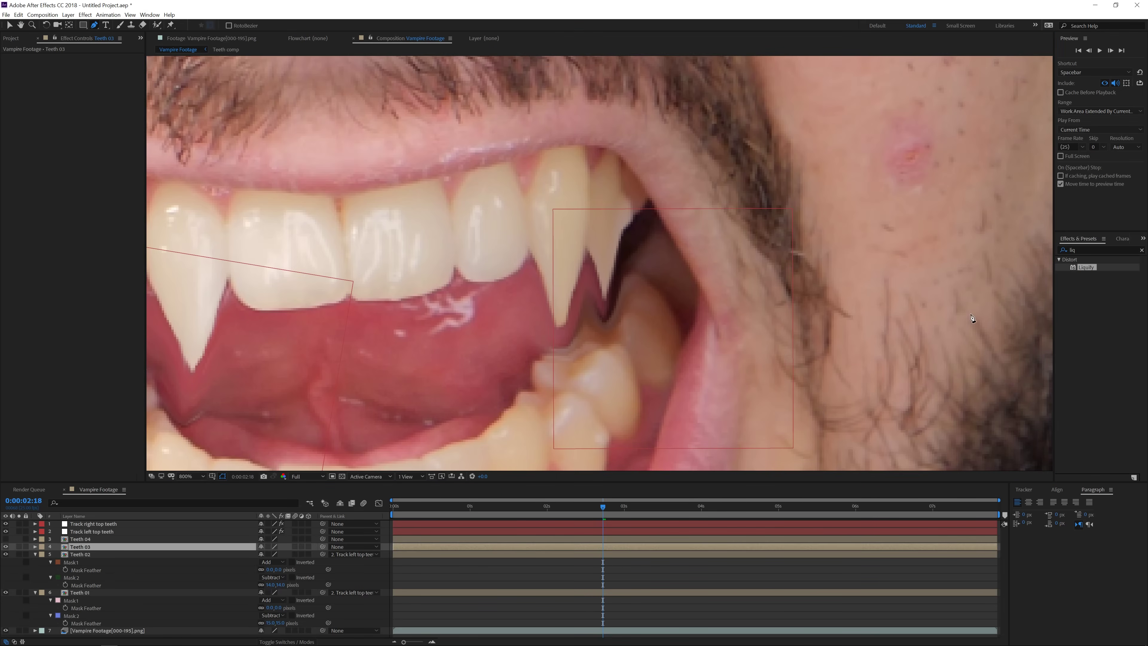
pyautogui.click(528, 220)
pyautogui.click(531, 249)
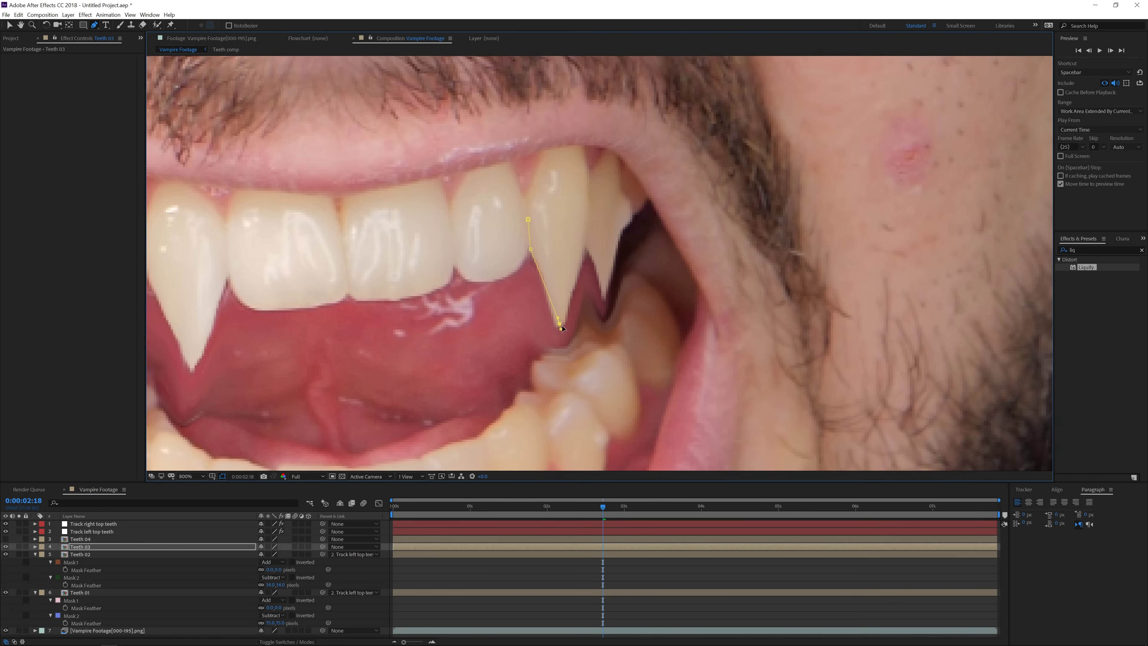
pyautogui.moveTo(577, 274); pyautogui.dragTo(582, 255)
pyautogui.click(528, 220)
# Add a feathered rectangular mask over the fang's upper part on Teeth 03 and set its mode to Subtract
pyautogui.click(83, 25)
pyautogui.moveTo(420, 128)
pyautogui.mouseDown()
pyautogui.moveTo(480, 132)
pyautogui.moveTo(588, 229)
pyautogui.moveTo(639, 221)
pyautogui.mouseUp()
pyautogui.click(269, 575)
pyautogui.click(271, 533)
pyautogui.press('f')
pyautogui.moveTo(276, 577); pyautogui.dragTo(284, 577)
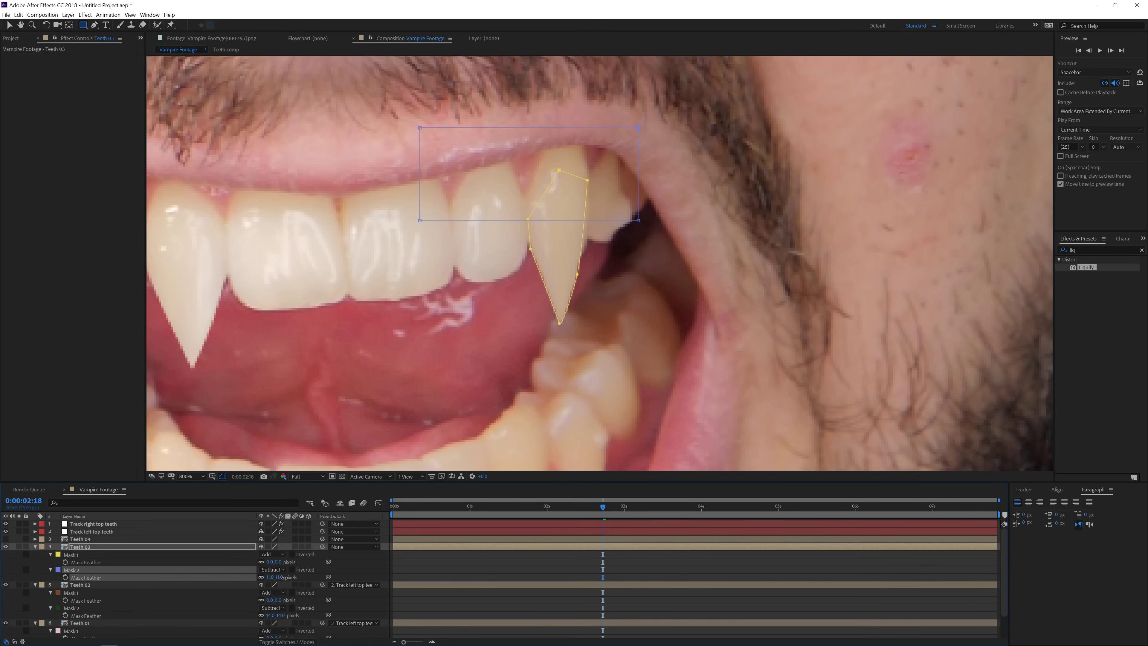
# Show the Teeth 04 layer and trace a pen mask around the outer right fang
pyautogui.click(79, 539)
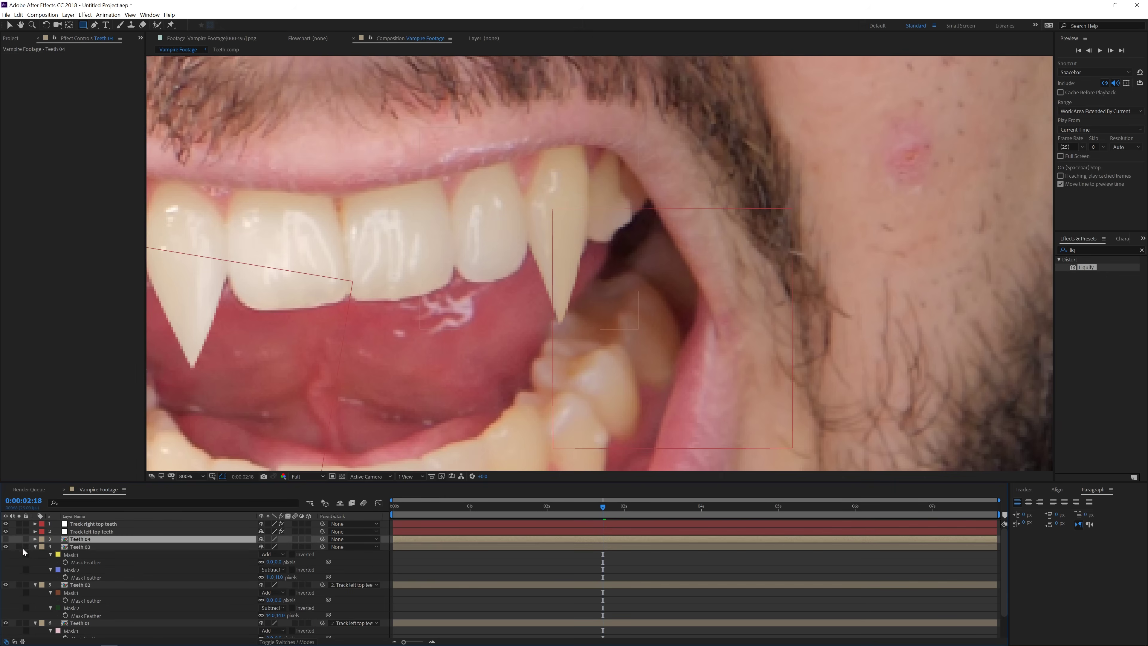
pyautogui.click(6, 539)
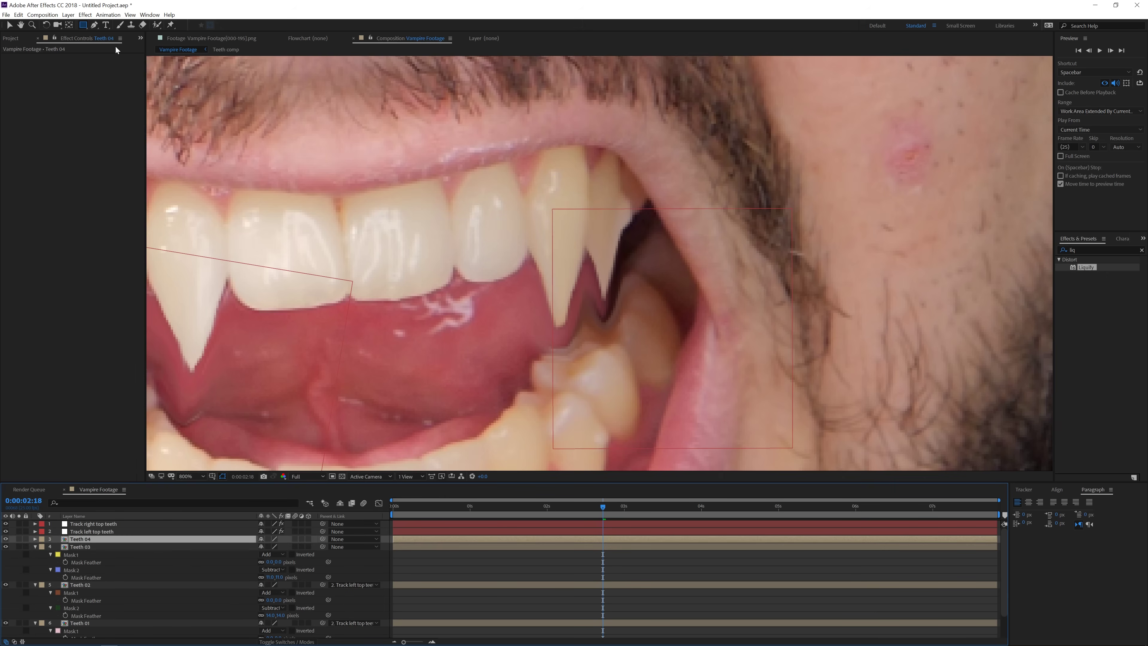
pyautogui.click(94, 25)
pyautogui.click(581, 238)
pyautogui.click(603, 292)
pyautogui.click(618, 237)
pyautogui.click(618, 182)
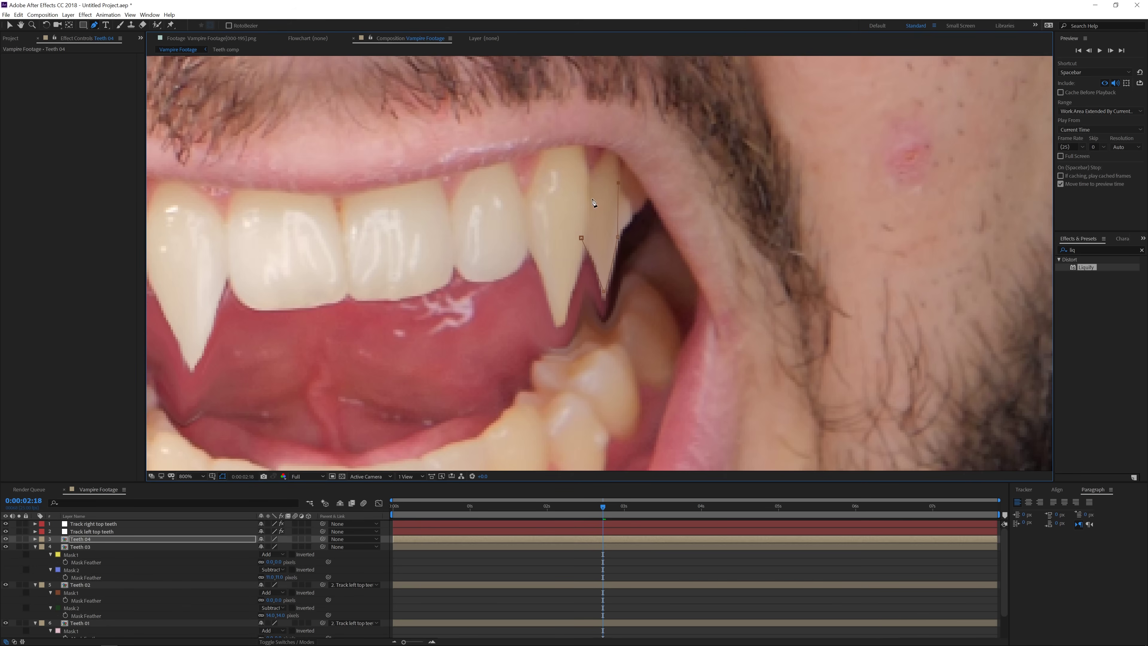
pyautogui.click(582, 238)
# Add a rectangular mask over the fang's upper part on Teeth 04, set to Subtract with a 14-pixel feather
pyautogui.click(82, 26)
pyautogui.moveTo(513, 141); pyautogui.dragTo(661, 221)
pyautogui.click(274, 569)
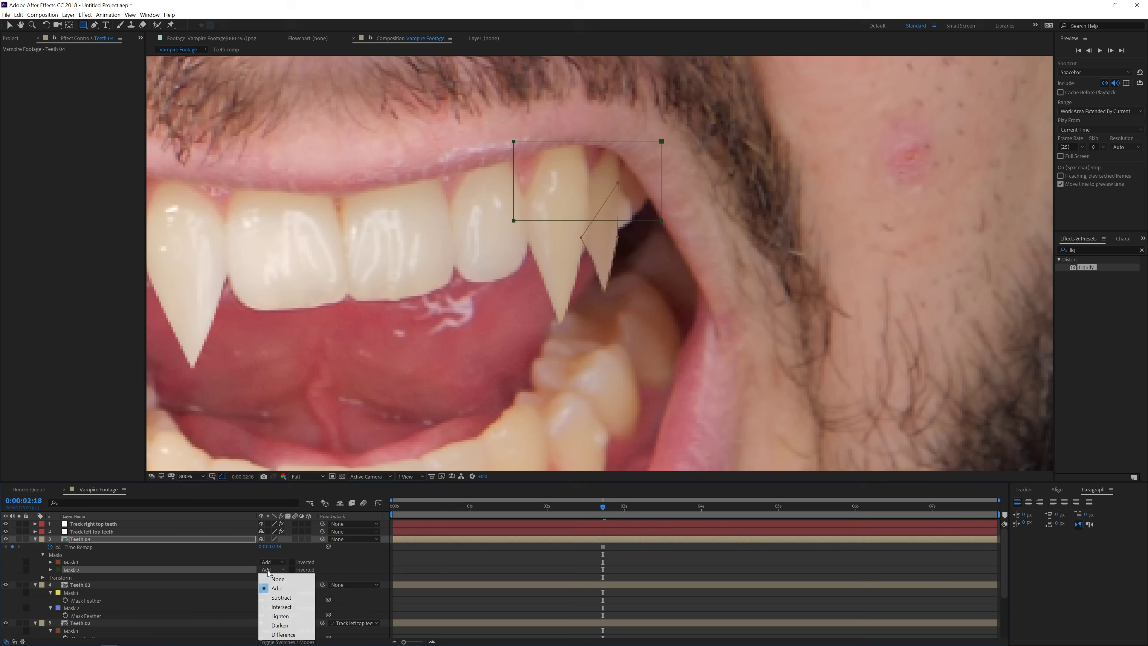
pyautogui.click(275, 595)
pyautogui.press('f')
pyautogui.moveTo(276, 571); pyautogui.dragTo(286, 574)
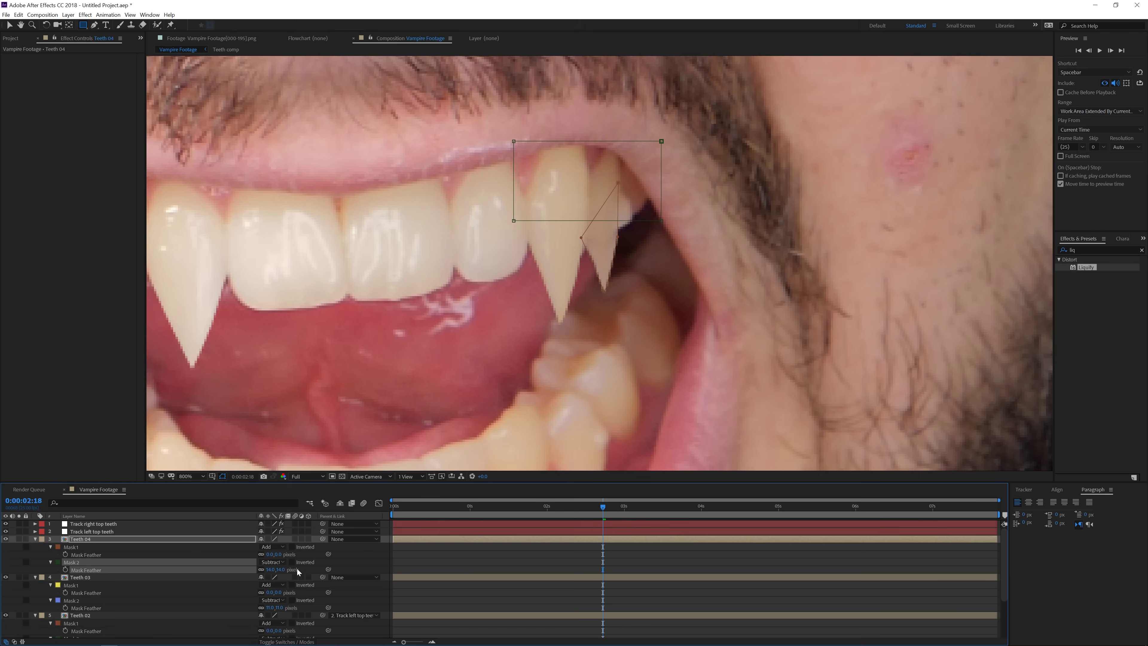
# Parent the Teeth 03 and Teeth 04 layers to Track right top teeth and scrub the timeline to check the tracked fangs
pyautogui.click(184, 540)
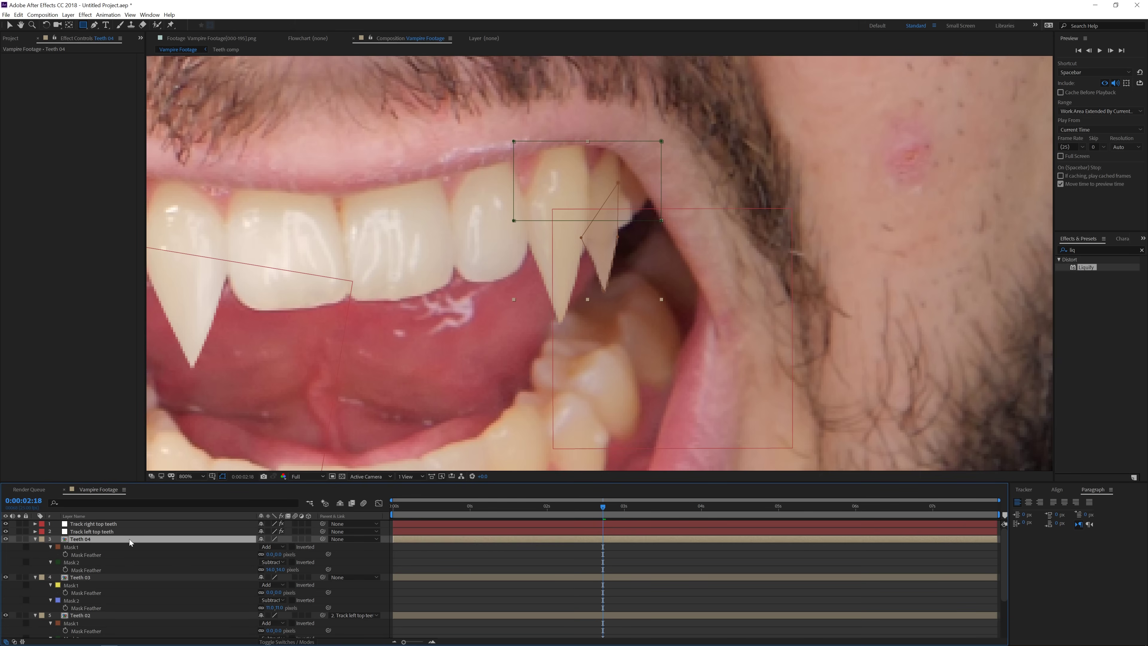
pyautogui.keyDown('shift'); pyautogui.click(88, 577); pyautogui.keyUp('shift')
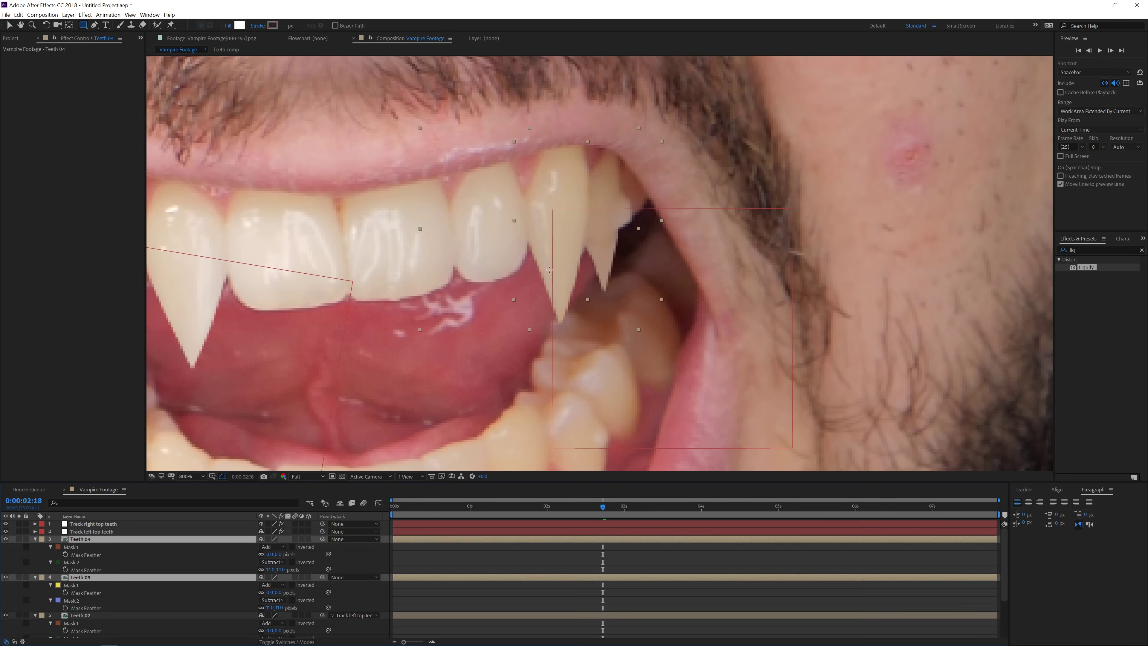
pyautogui.moveTo(323, 539); pyautogui.dragTo(104, 524)
pyautogui.click(454, 545)
pyautogui.scroll(-1, 482, 412)
pyautogui.moveTo(592, 509)
pyautogui.mouseDown()
pyautogui.moveTo(507, 516)
pyautogui.moveTo(629, 528)
pyautogui.moveTo(612, 529)
pyautogui.moveTo(594, 505)
pyautogui.moveTo(513, 511)
pyautogui.moveTo(597, 522)
pyautogui.mouseUp()
pyautogui.click(595, 540)
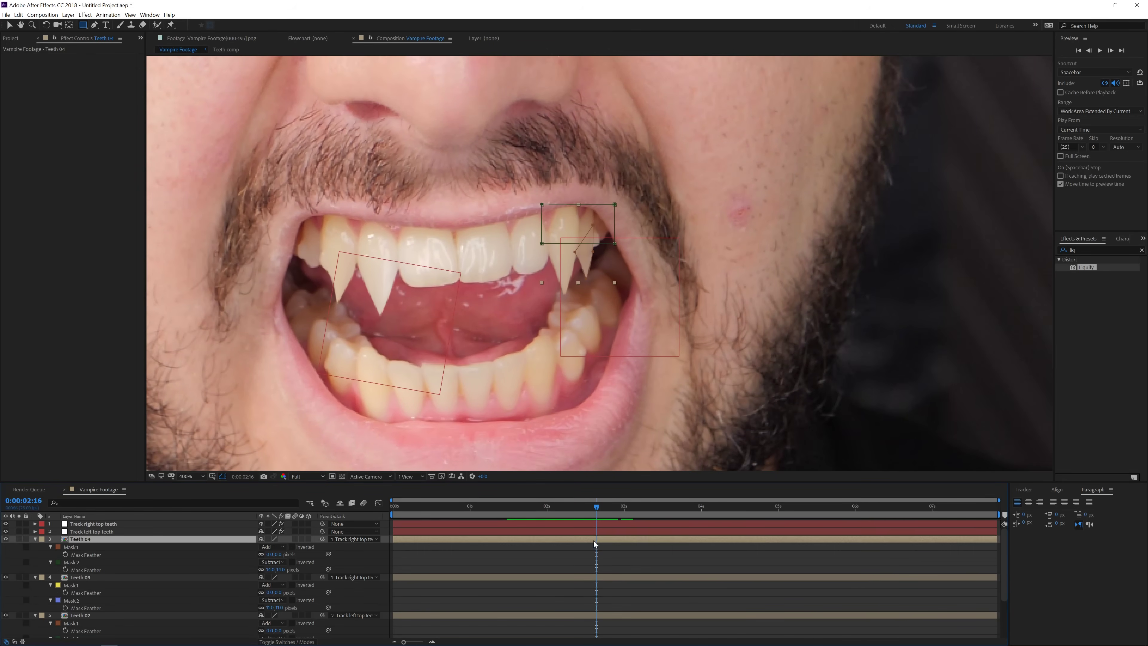
# Reveal the mask paths on layers Teeth 01 to Teeth 04 and keyframe each layer's Mask 1 path at 0:00:02:16
pyautogui.scroll(-3, 89, 572)
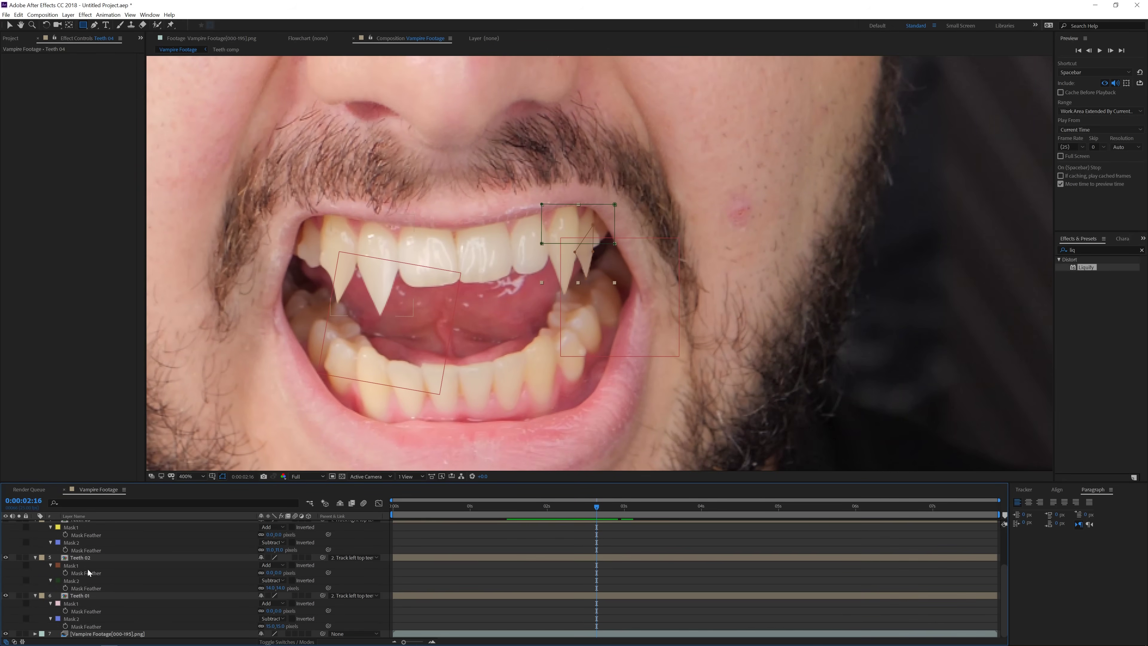
pyautogui.keyDown('shift'); pyautogui.click(81, 595); pyautogui.keyUp('shift')
pyautogui.press('m')
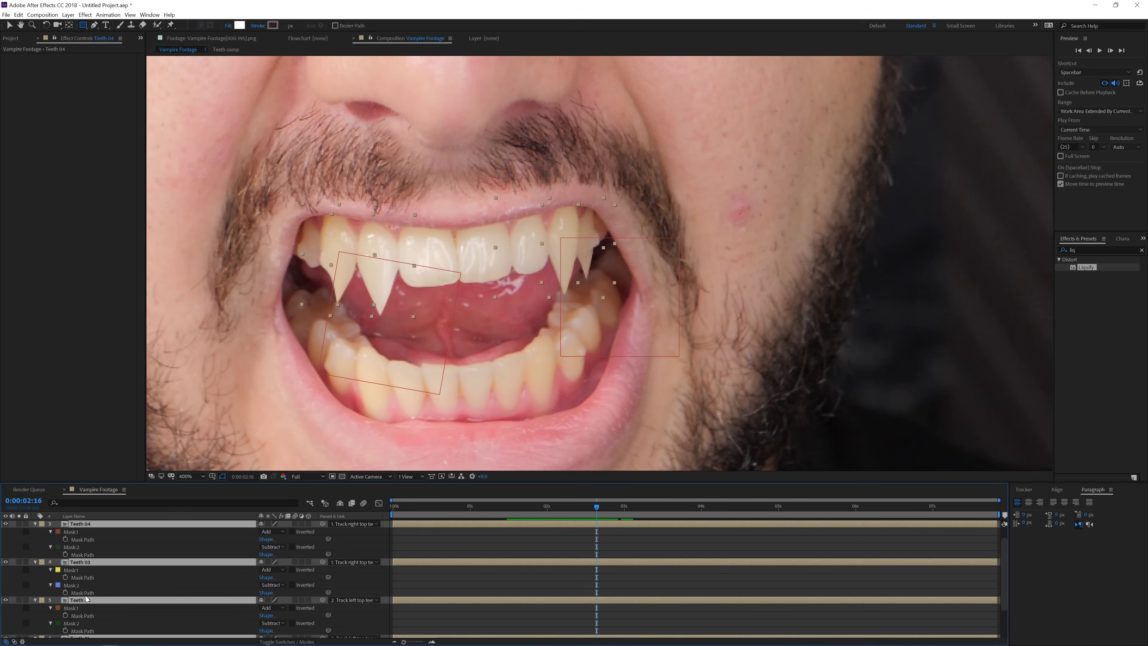
pyautogui.click(65, 540)
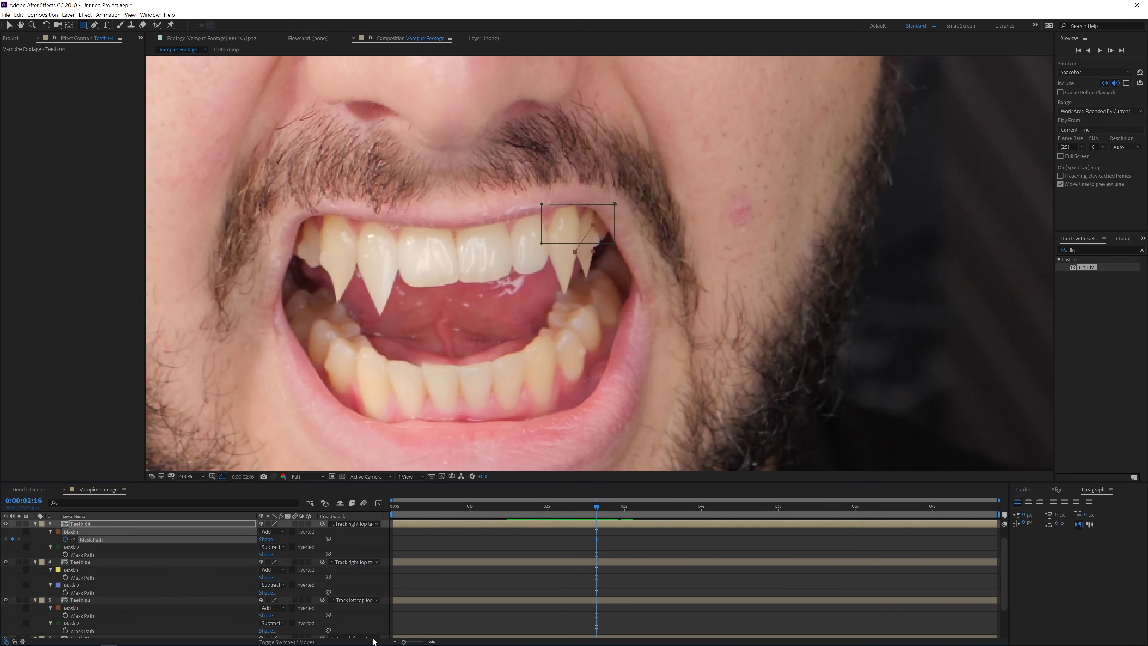
pyautogui.click(66, 577)
pyautogui.click(66, 616)
pyautogui.scroll(-1, 64, 622)
pyautogui.click(66, 631)
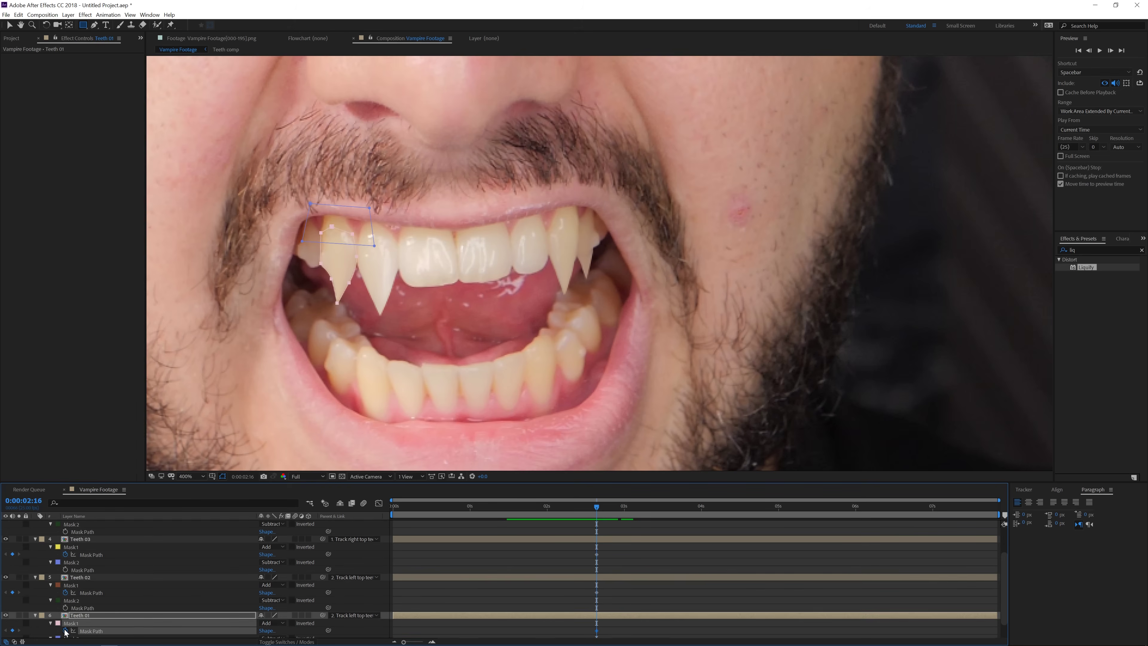
pyautogui.scroll(-1, 66, 635)
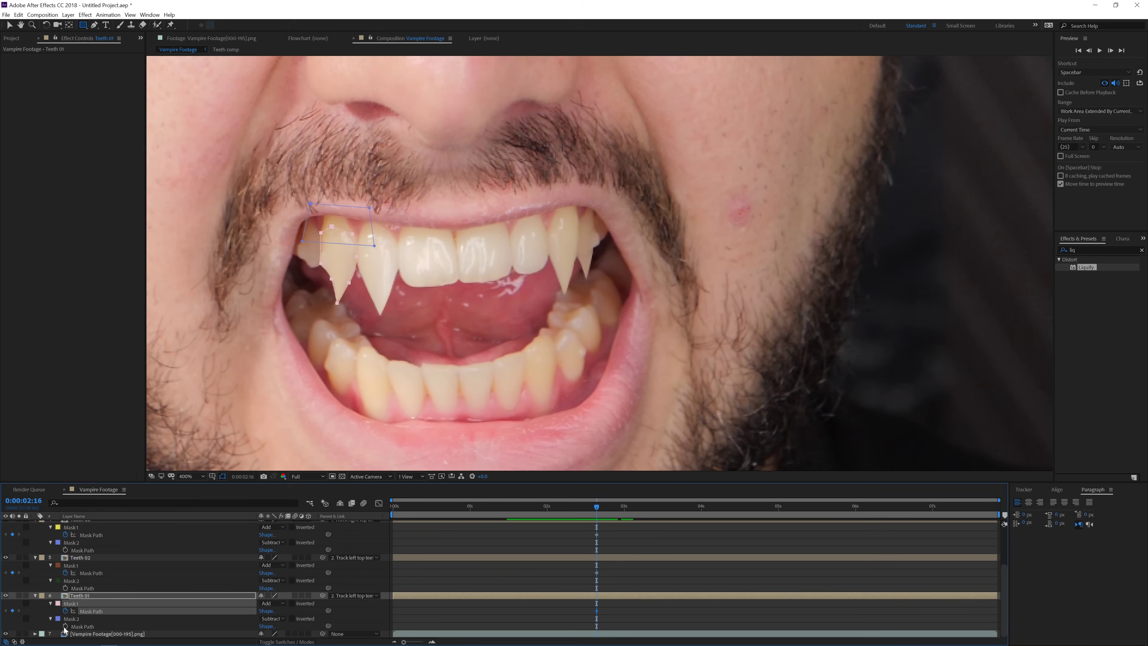
# At 0:00:01:20, reshape Mask 1 on Teeth 01 by pulling the fang tip points up to the natural tooth edge
pyautogui.click(542, 608)
pyautogui.moveTo(596, 507); pyautogui.dragTo(532, 508)
pyautogui.click(543, 595)
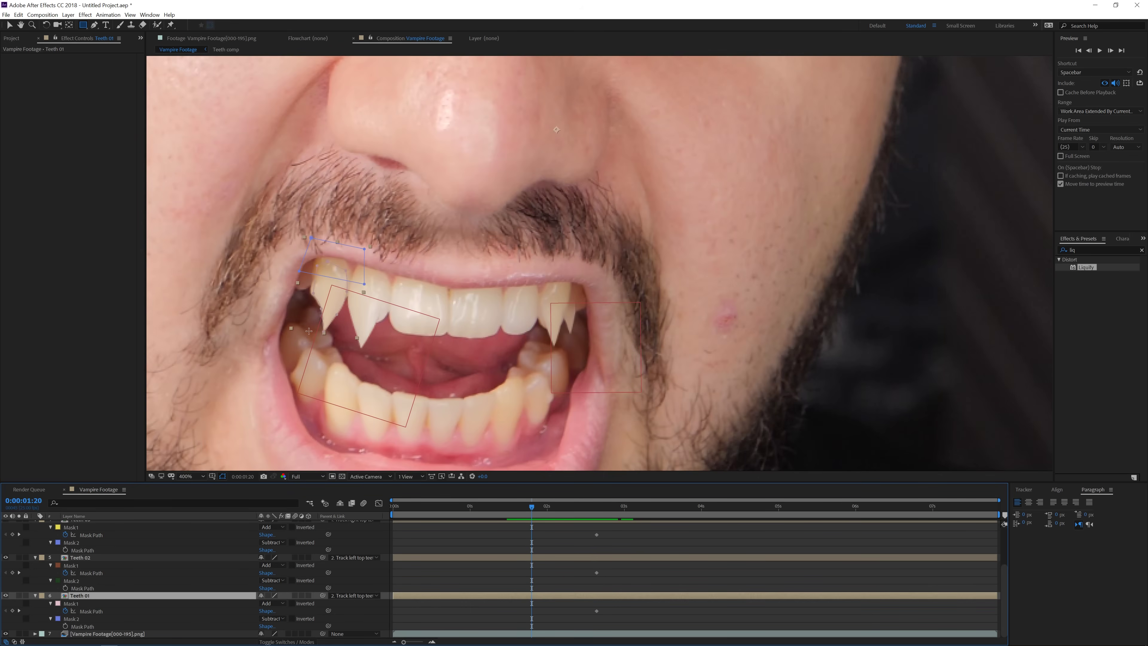
pyautogui.press('v')
pyautogui.moveTo(323, 329); pyautogui.dragTo(323, 318)
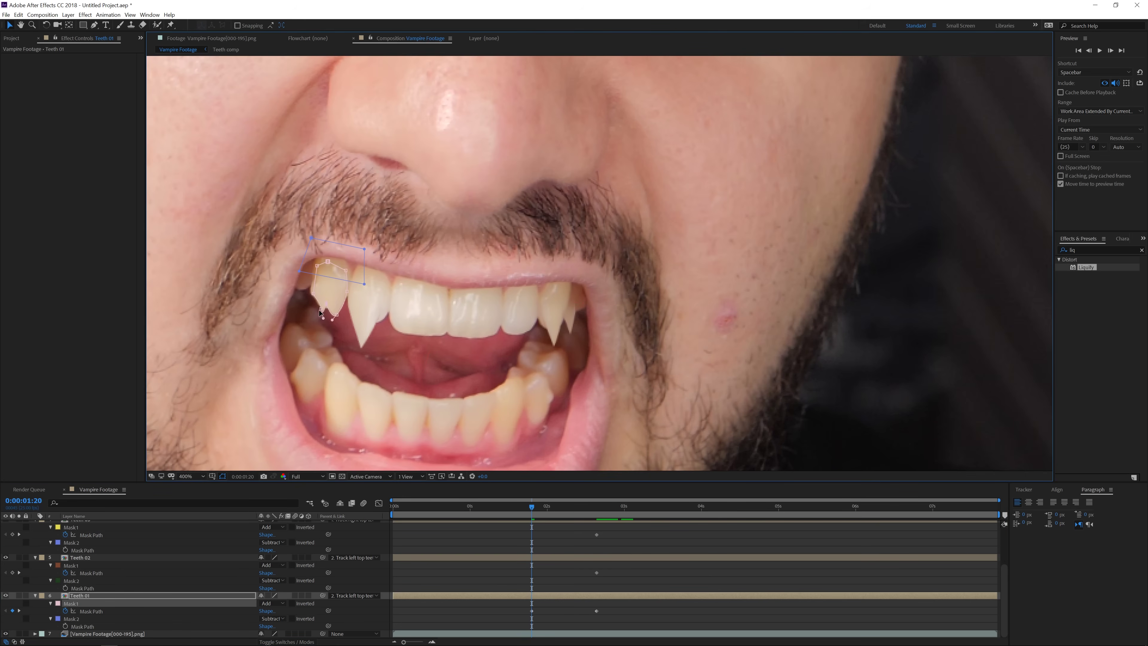
pyautogui.moveTo(337, 317); pyautogui.dragTo(337, 299)
pyautogui.click(536, 598)
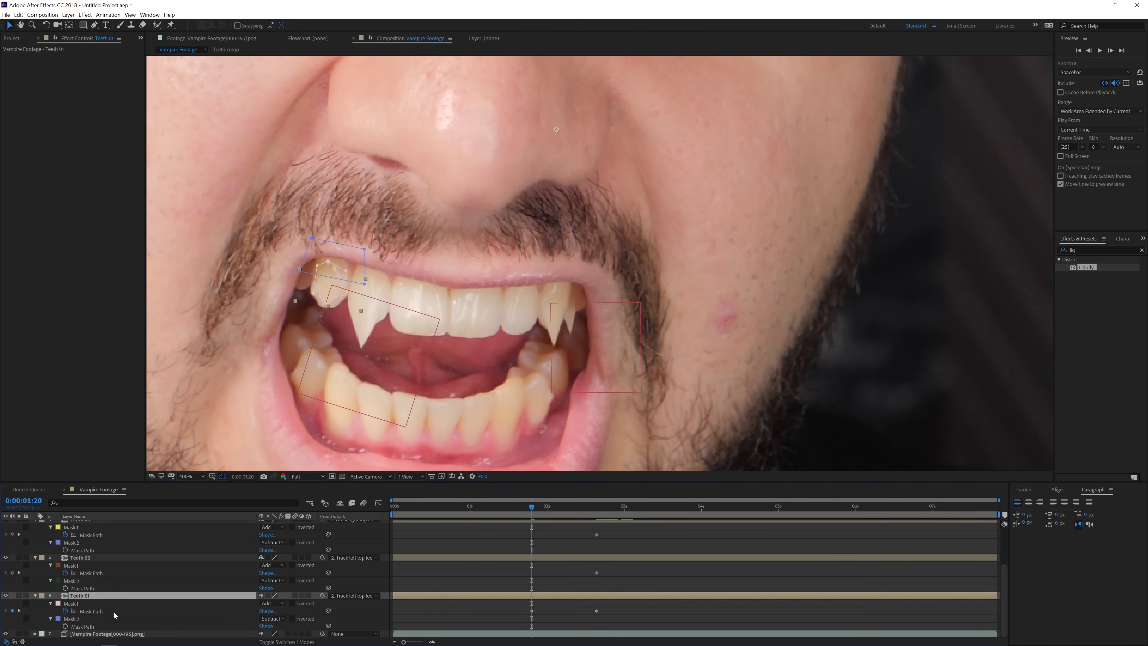
# Keyframe the Teeth 01 opacity from 0% at 0:00:01:20 to 100% about two frames on
pyautogui.press('t')
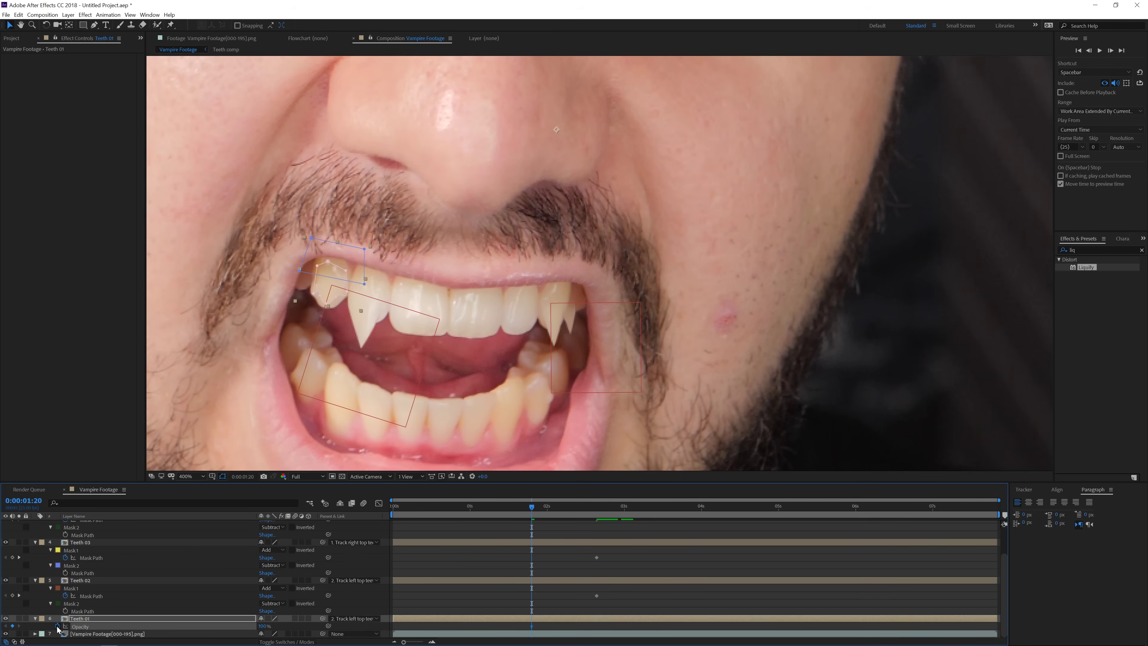
pyautogui.hotkey('ctrl', 'alt', 't')
pyautogui.scroll(-1, 479, 606)
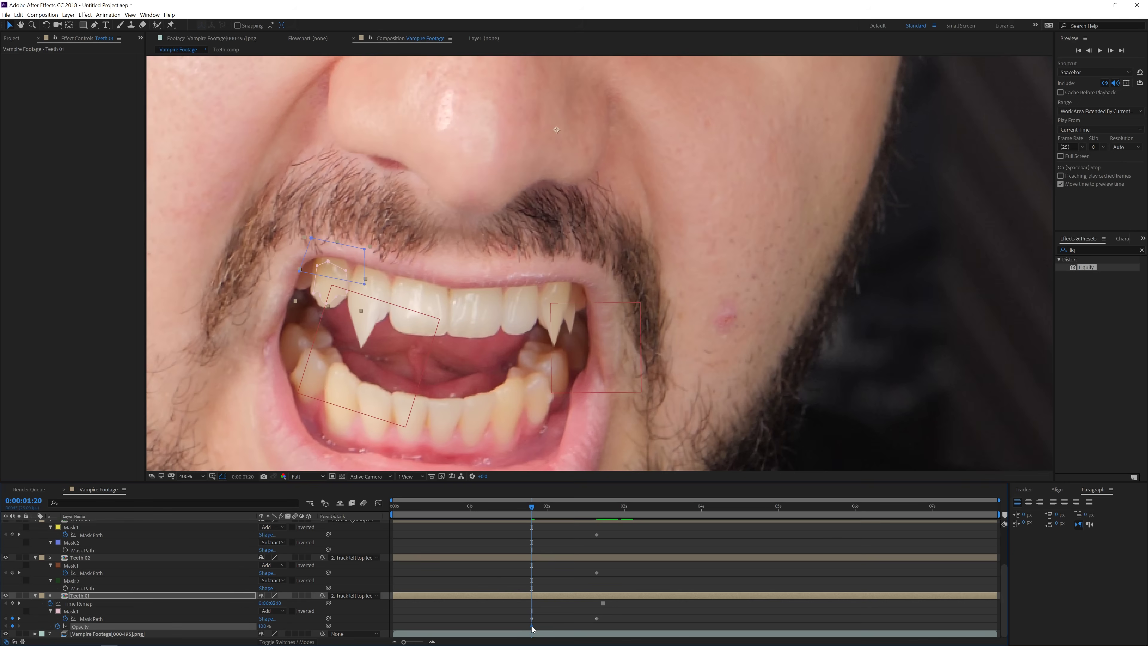
pyautogui.moveTo(263, 627); pyautogui.dragTo(212, 628)
pyautogui.click(429, 626)
pyautogui.moveTo(532, 506); pyautogui.dragTo(534, 542)
pyautogui.moveTo(546, 624); pyautogui.dragTo(520, 630)
# Copy the Teeth 01 opacity keyframes onto the Teeth 02, Teeth 03 and Teeth 04 layers at 0:00:01:20
pyautogui.click(538, 558)
pyautogui.scroll(3, 539, 558)
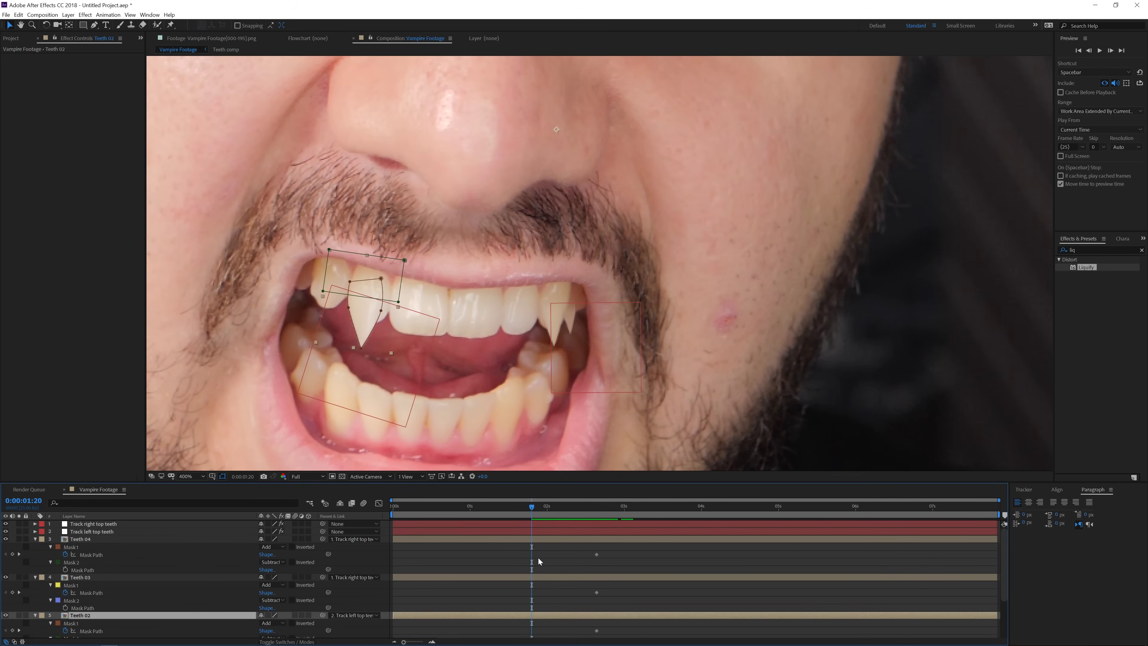
pyautogui.keyDown('shift'); pyautogui.click(540, 537); pyautogui.keyUp('shift')
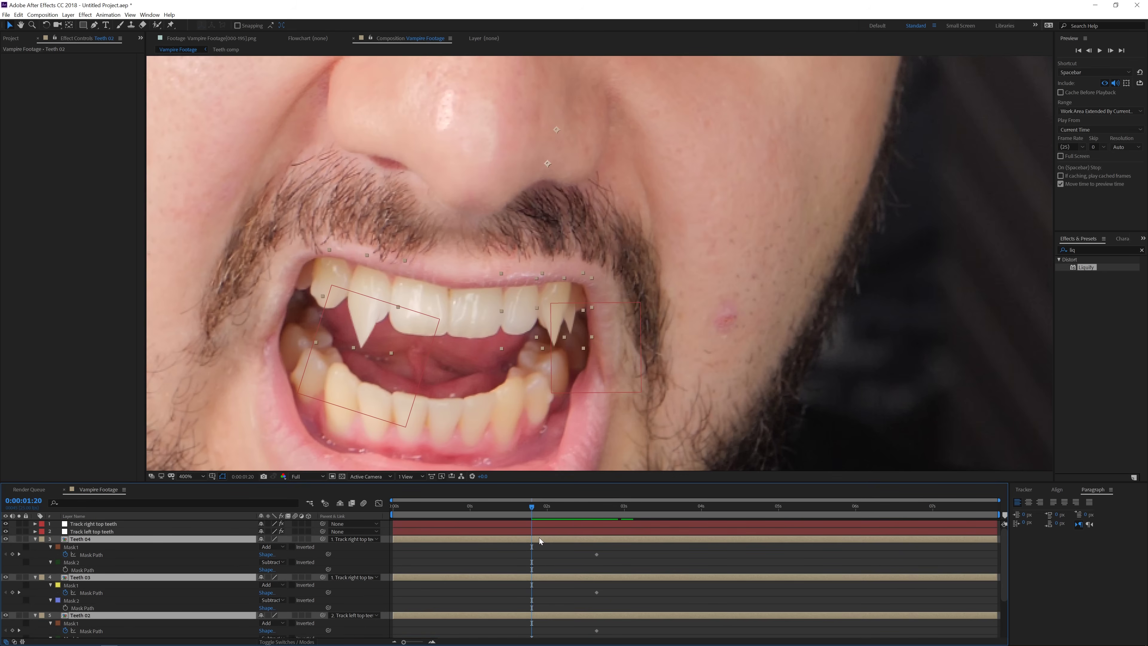
pyautogui.scroll(-3, 500, 560)
pyautogui.click(500, 560)
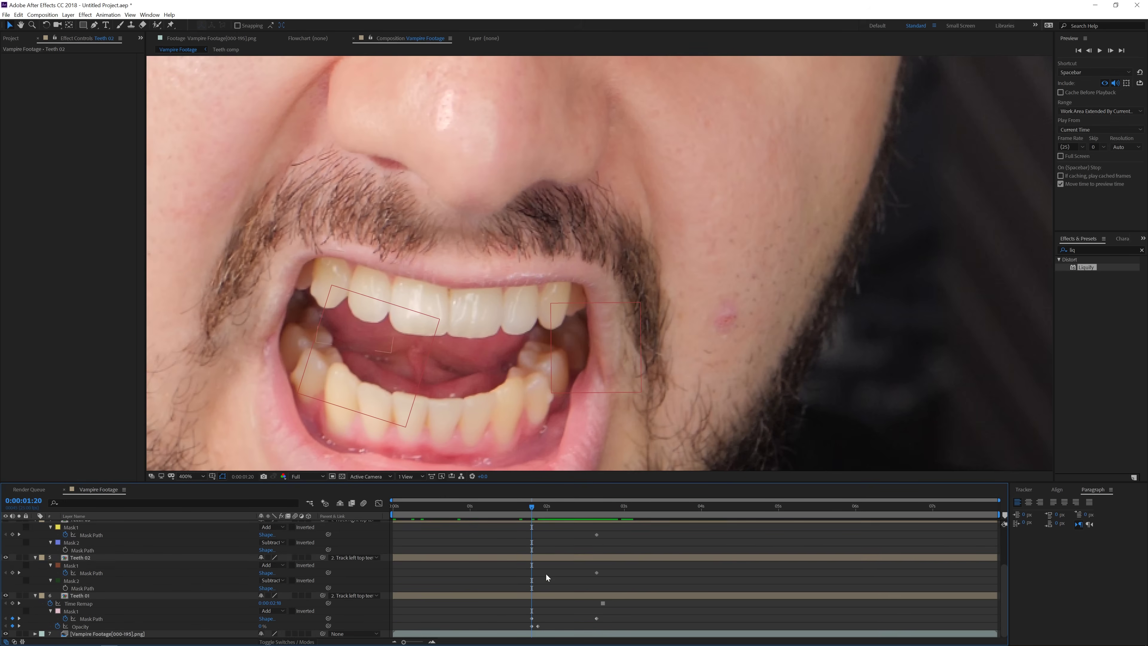
# At 0:00:01:20, shrink Mask 1 on Teeth 02, Teeth 03 and Teeth 04 to the natural tooth shapes
pyautogui.click(538, 560)
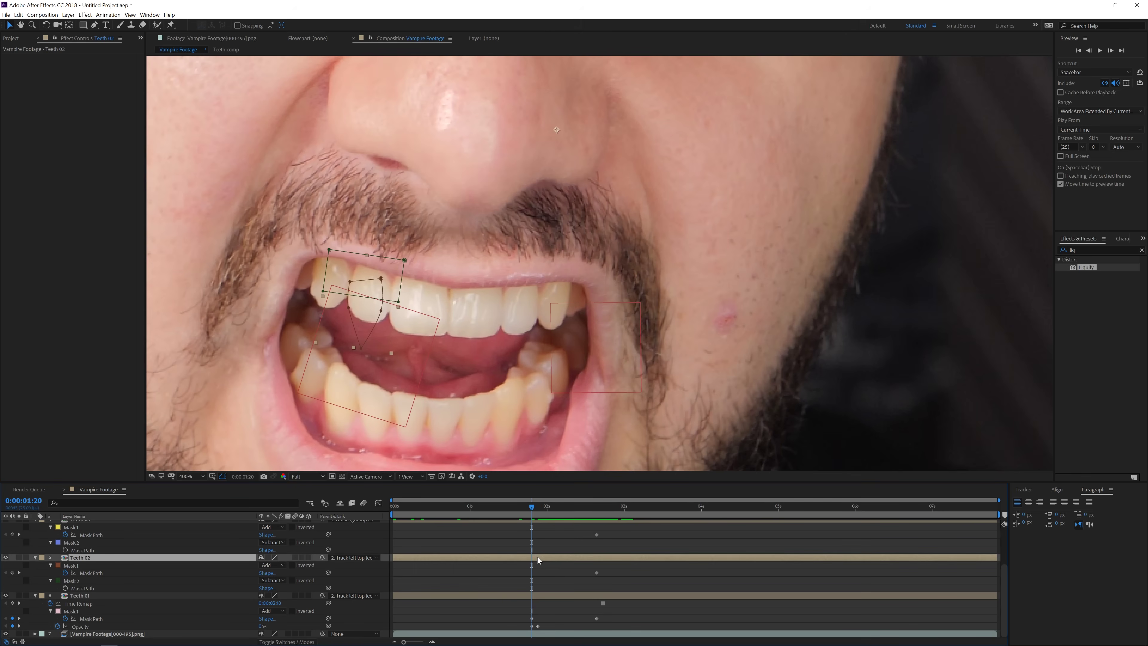
pyautogui.moveTo(362, 349); pyautogui.dragTo(361, 322)
pyautogui.scroll(3, 534, 545)
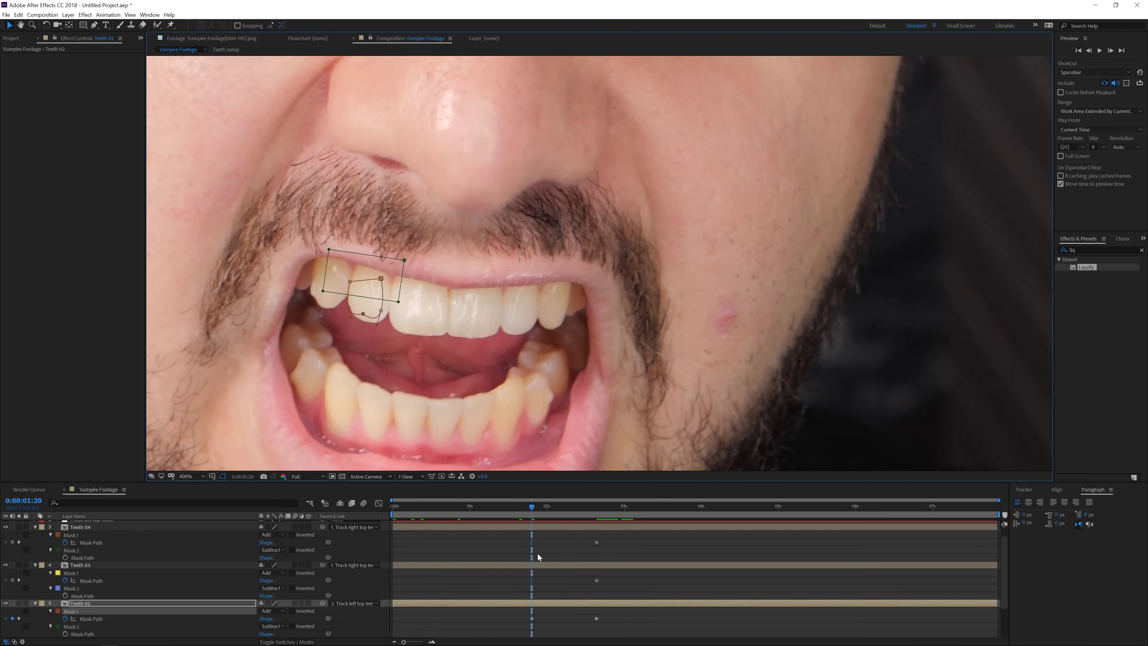
pyautogui.click(539, 566)
pyautogui.moveTo(554, 348); pyautogui.dragTo(558, 318)
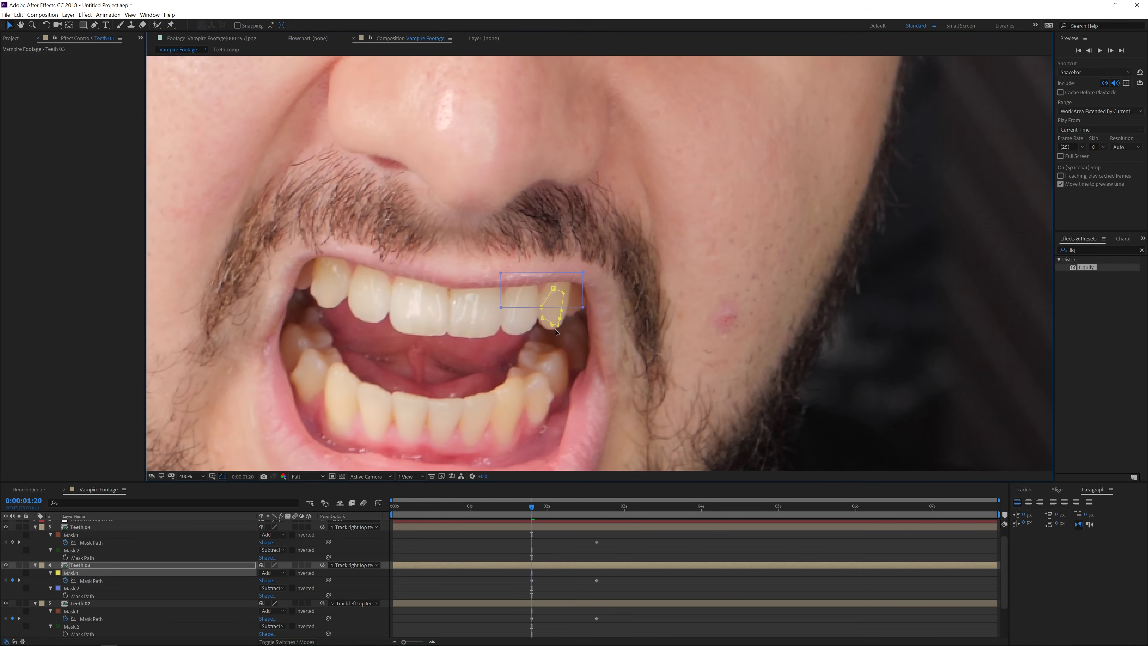
pyautogui.click(535, 528)
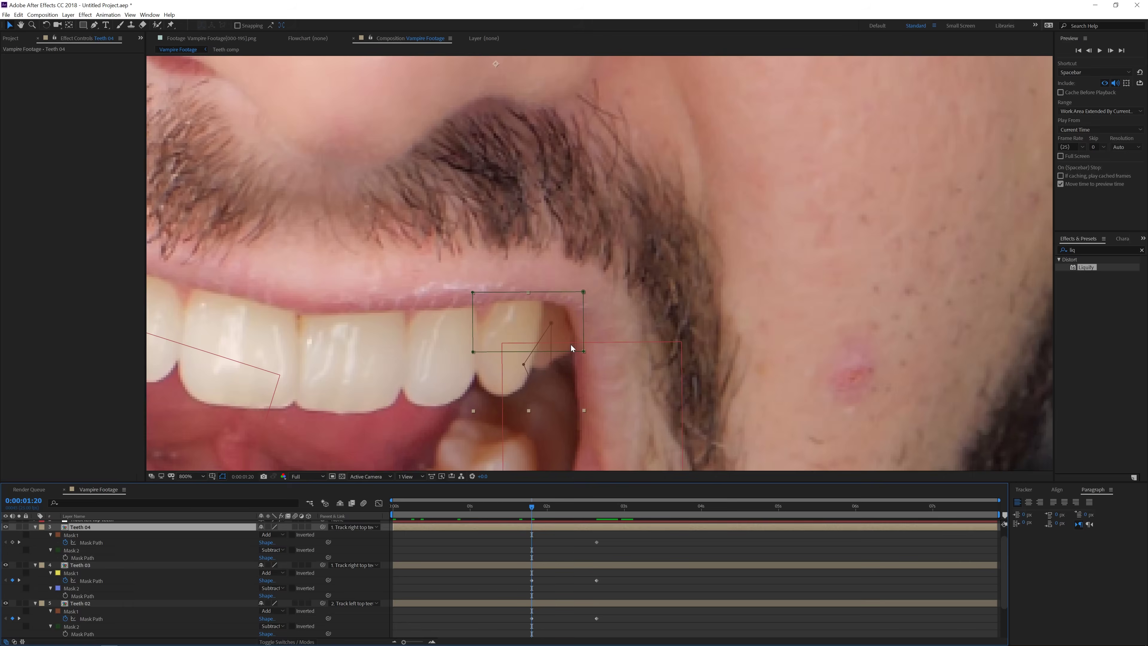
# Copy the Teeth 04 full-fang mask path keyframe to 0:00:04:13 and the shrunken one to 0:00:05:08
pyautogui.moveTo(531, 508); pyautogui.dragTo(741, 545)
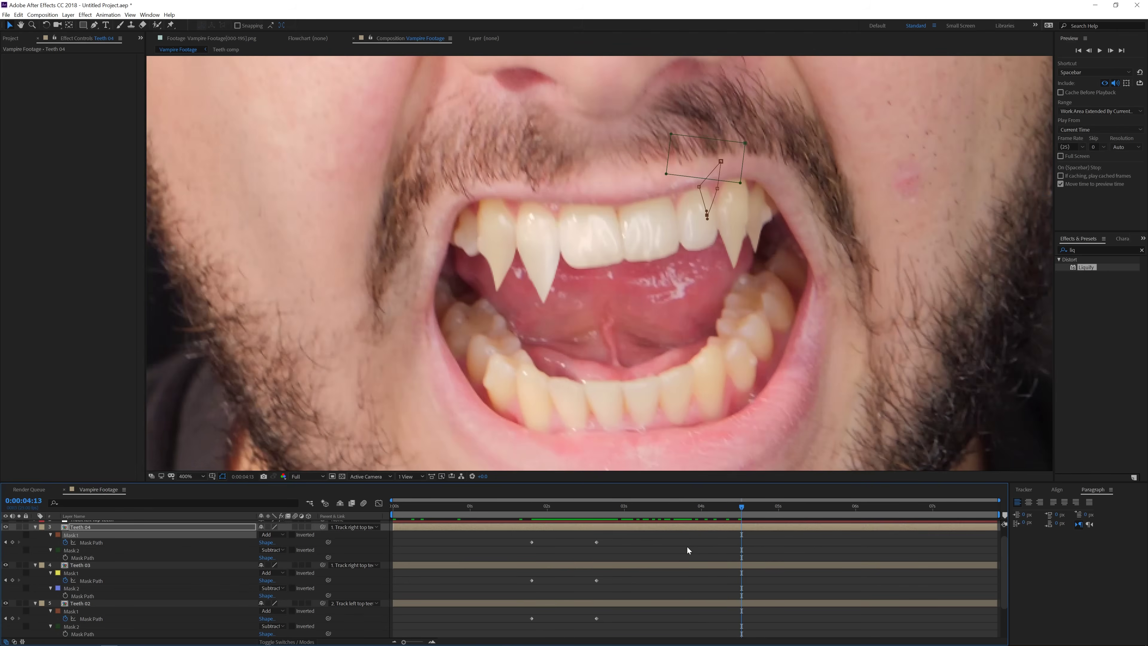
pyautogui.moveTo(620, 534)
pyautogui.mouseDown()
pyautogui.moveTo(579, 551)
pyautogui.moveTo(600, 543)
pyautogui.mouseUp()
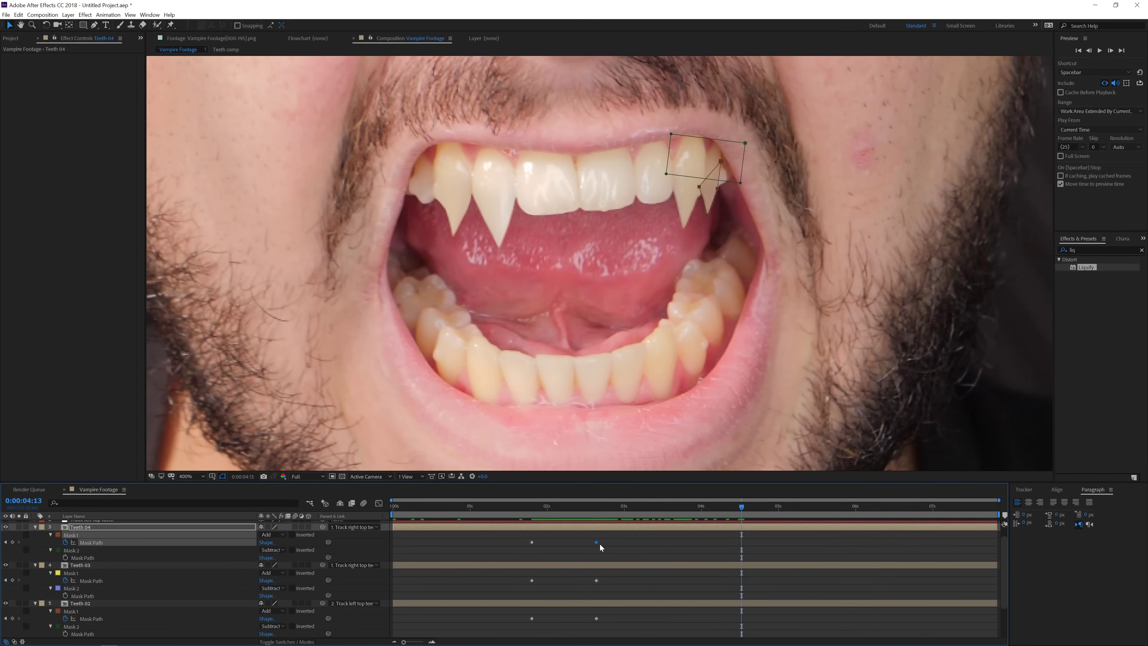
pyautogui.click(532, 542)
pyautogui.hotkey('ctrl', 'c')
pyautogui.hotkey('ctrl', 'v')
pyautogui.click(804, 511)
pyautogui.hotkey('ctrl', 'v')
# Duplicate the full-fang and shrunken mask path keyframes of Teeth 01, Teeth 02 and Teeth 03 at 0:00:04:13 and 0:00:05:07
pyautogui.click(596, 580)
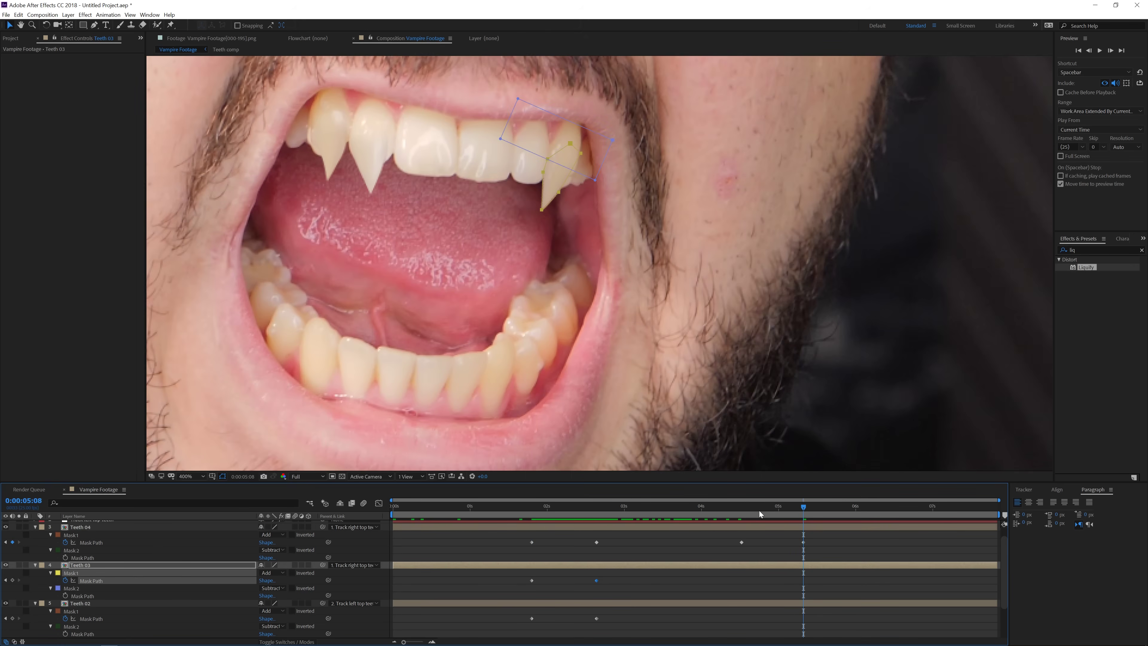
pyautogui.hotkey('ctrl', 'c')
pyautogui.click(747, 510)
pyautogui.hotkey('ctrl', 'v')
pyautogui.scroll(-3, 685, 592)
pyautogui.click(597, 573)
pyautogui.scroll(3, 678, 593)
pyautogui.click(768, 565)
pyautogui.press('k')
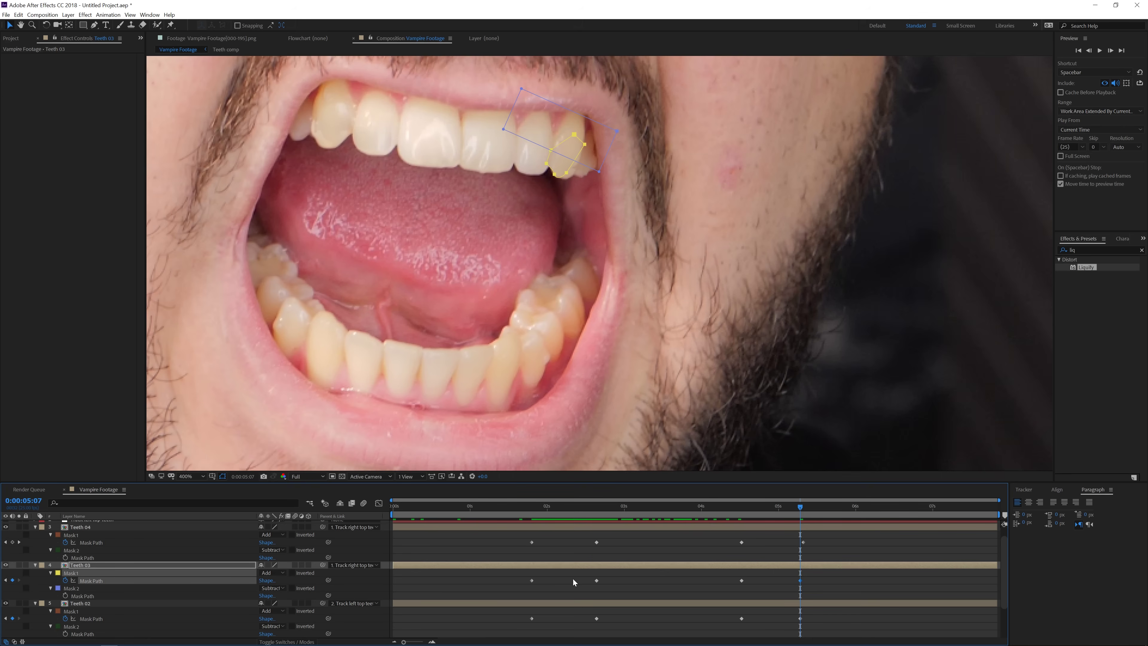
# Shift all mask path keyframes of Teeth 03 and Teeth 01 forward in time by different amounts to stagger the fangs' growth
pyautogui.moveTo(506, 577); pyautogui.dragTo(747, 586)
pyautogui.moveTo(499, 578); pyautogui.dragTo(818, 594)
pyautogui.moveTo(597, 580); pyautogui.dragTo(630, 579)
pyautogui.scroll(-1, 629, 579)
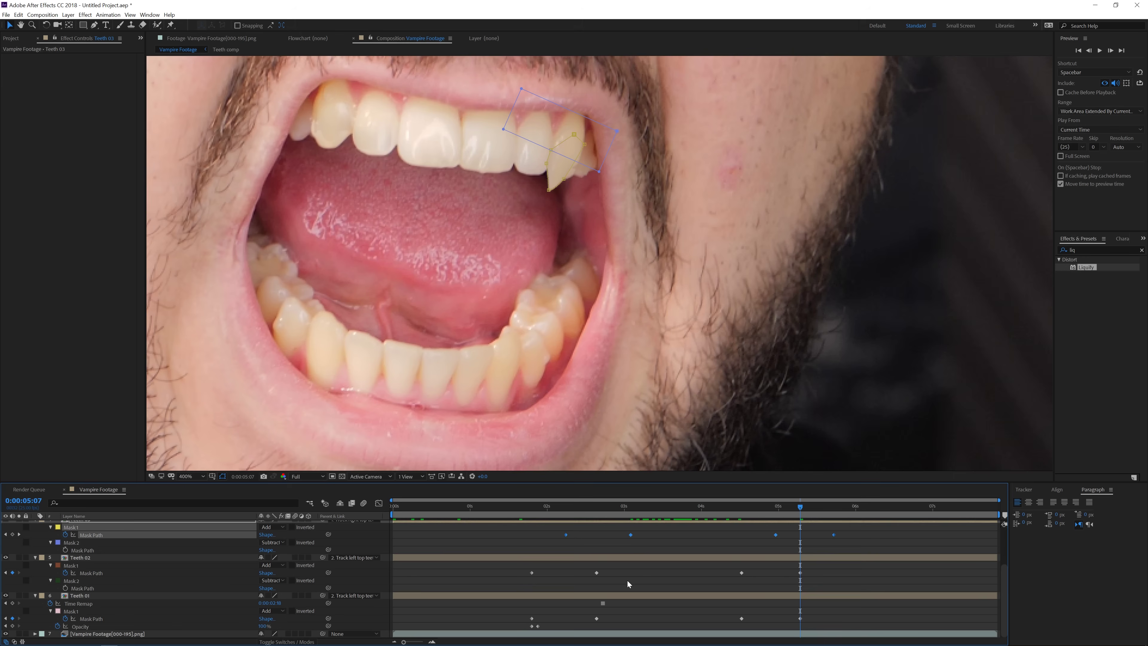
pyautogui.moveTo(523, 615); pyautogui.dragTo(773, 623)
# Fit the composition in the viewer, preview the fang animation from the start, and stop at 0:00:03:19
pyautogui.moveTo(613, 511); pyautogui.dragTo(901, 558)
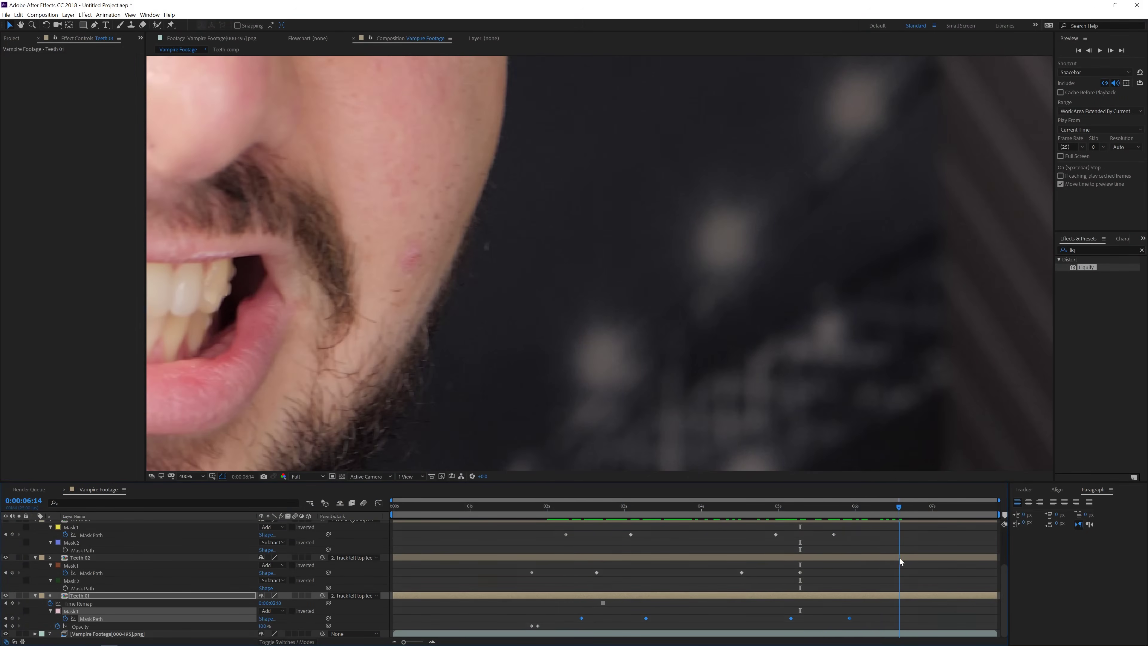
pyautogui.click(191, 477)
pyautogui.click(190, 486)
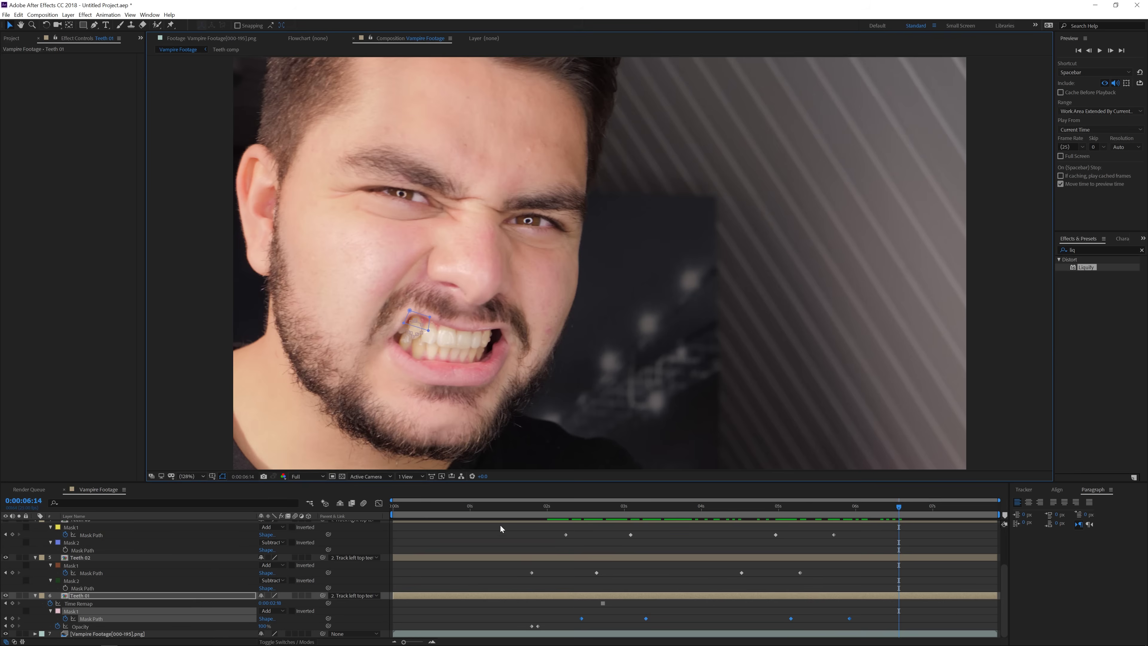
pyautogui.click(533, 531)
pyautogui.press('Home')
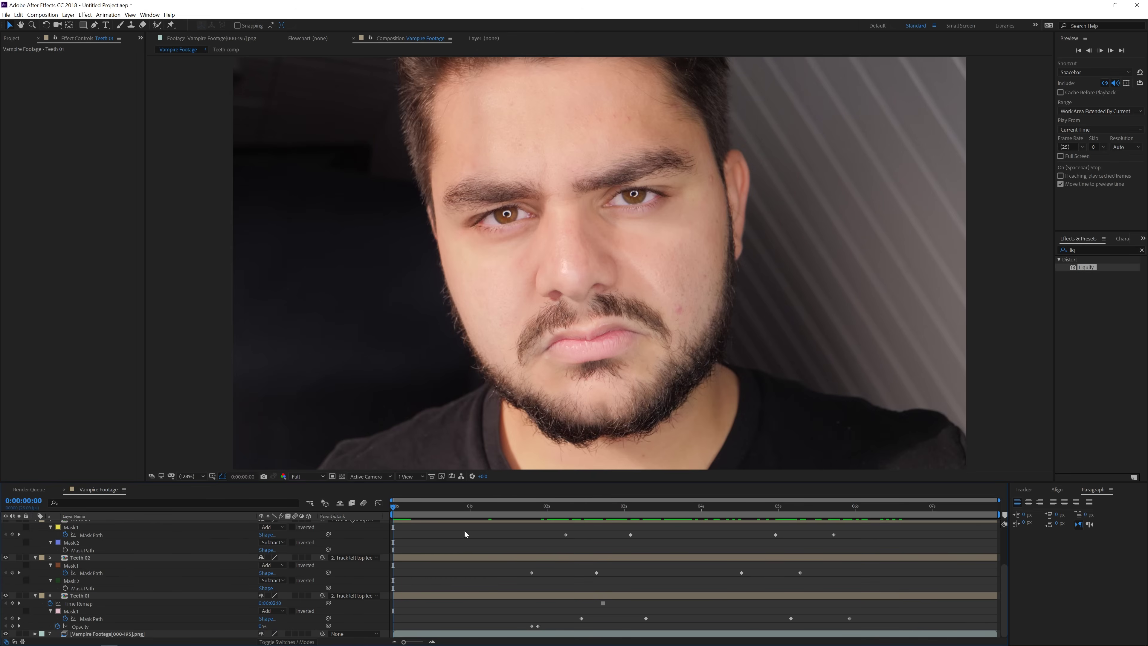
pyautogui.press('space')
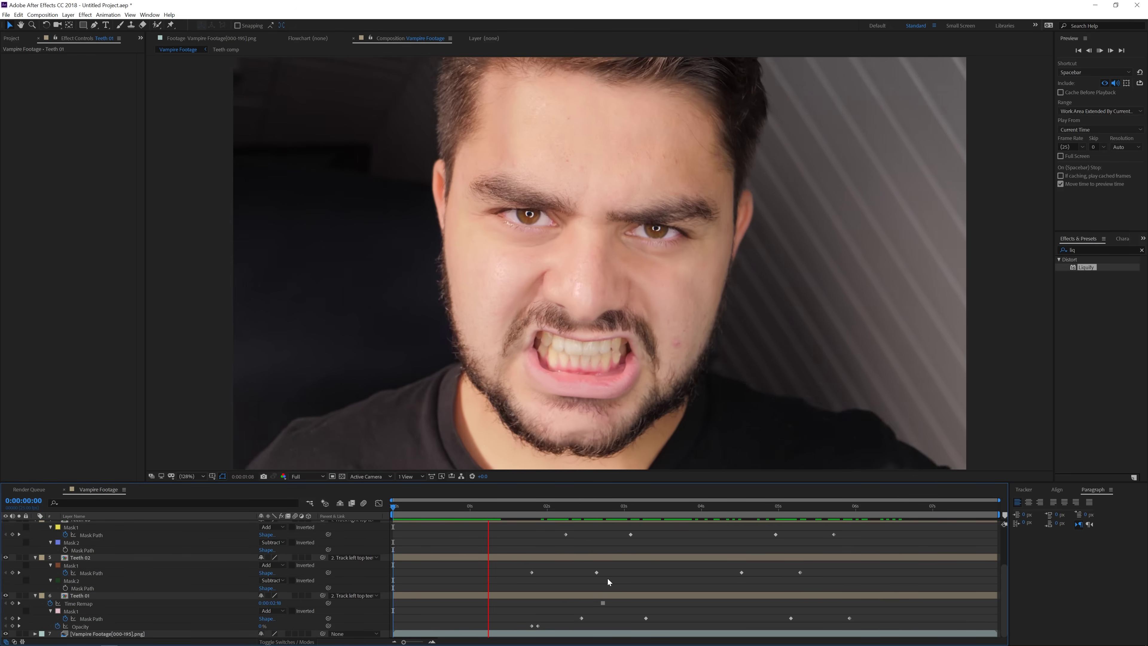
pyautogui.moveTo(597, 573)
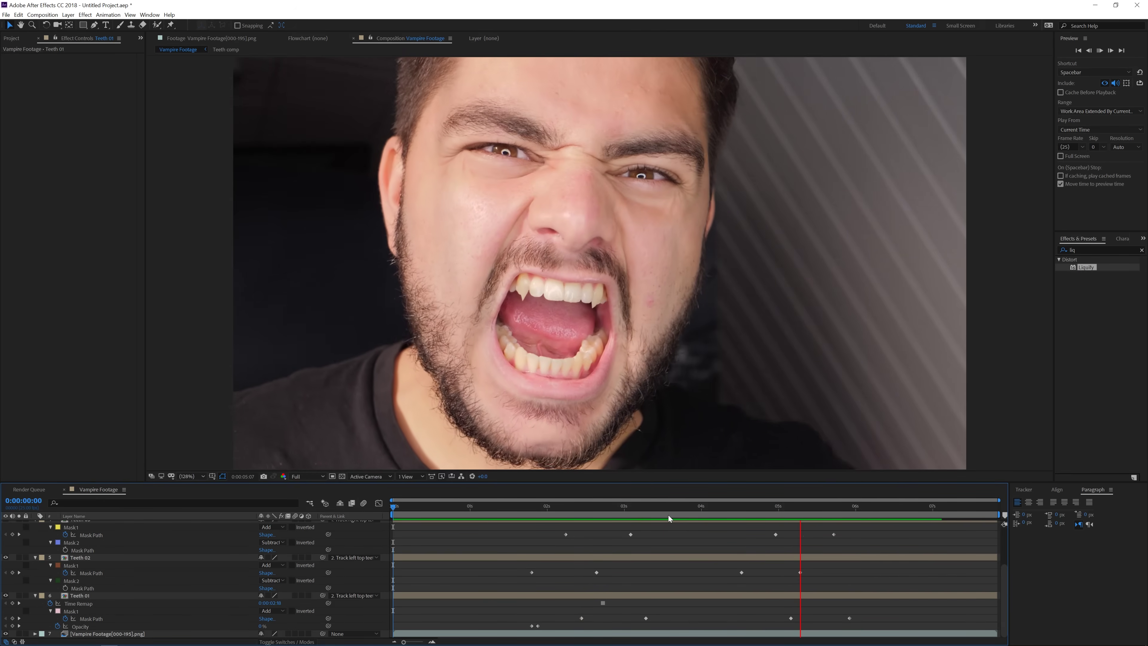
pyautogui.click(683, 508)
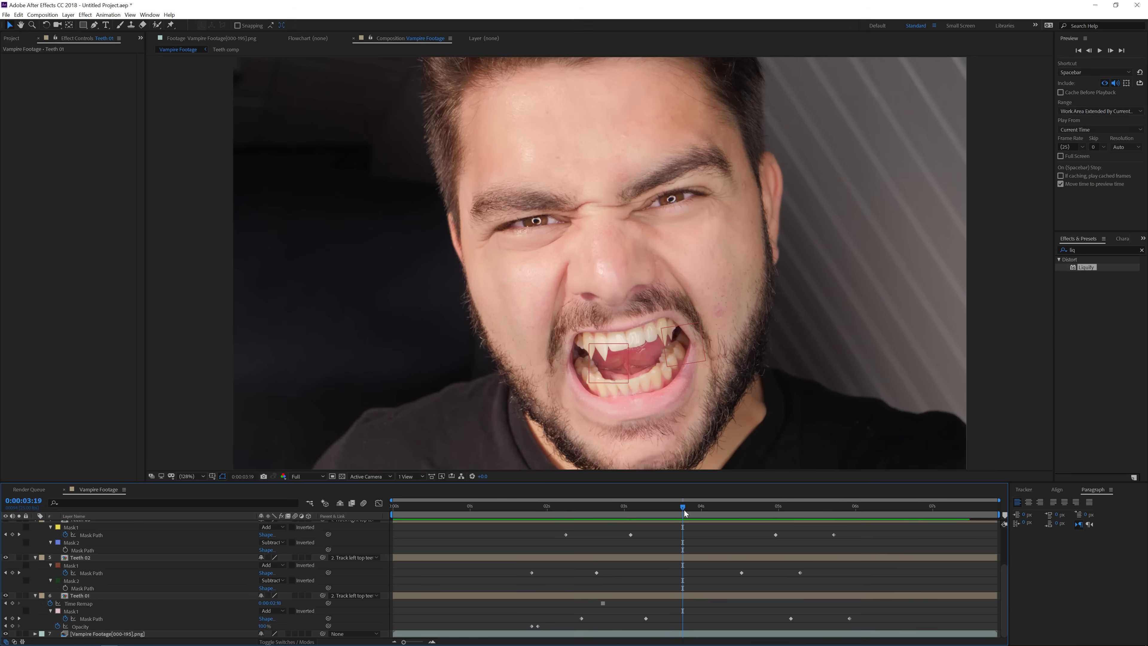
# Add a new adjustment layer above all layers and apply the Lumetri Color effect to it
pyautogui.click(68, 14)
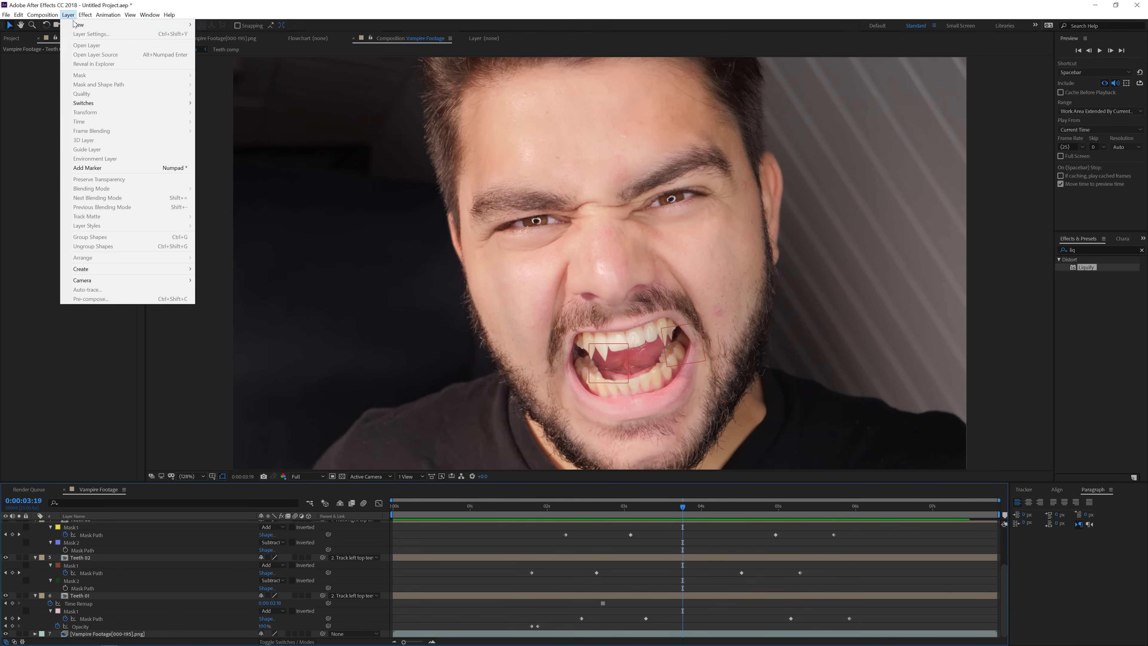
pyautogui.moveTo(79, 24)
pyautogui.click(227, 80)
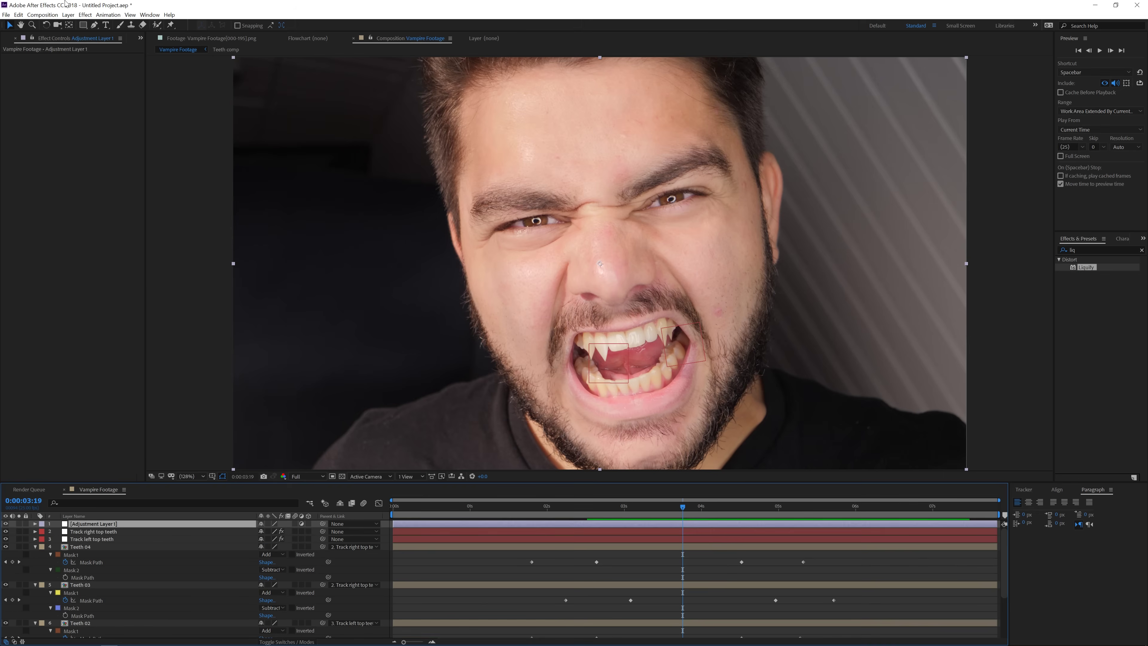
pyautogui.click(85, 14)
pyautogui.moveTo(160, 103)
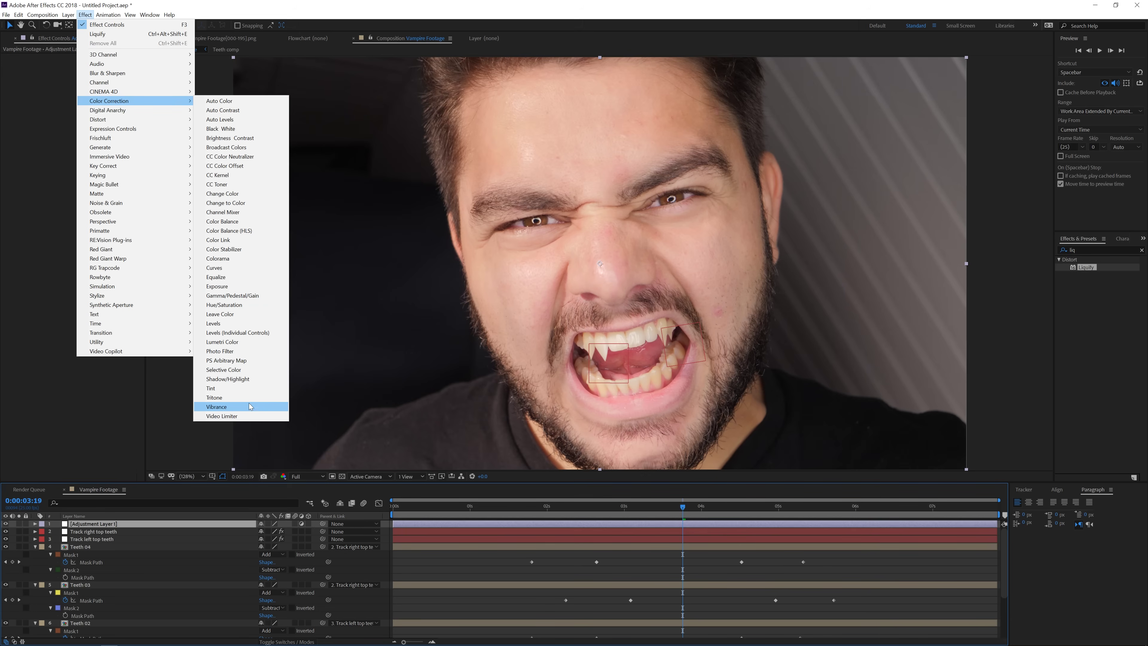
pyautogui.click(235, 342)
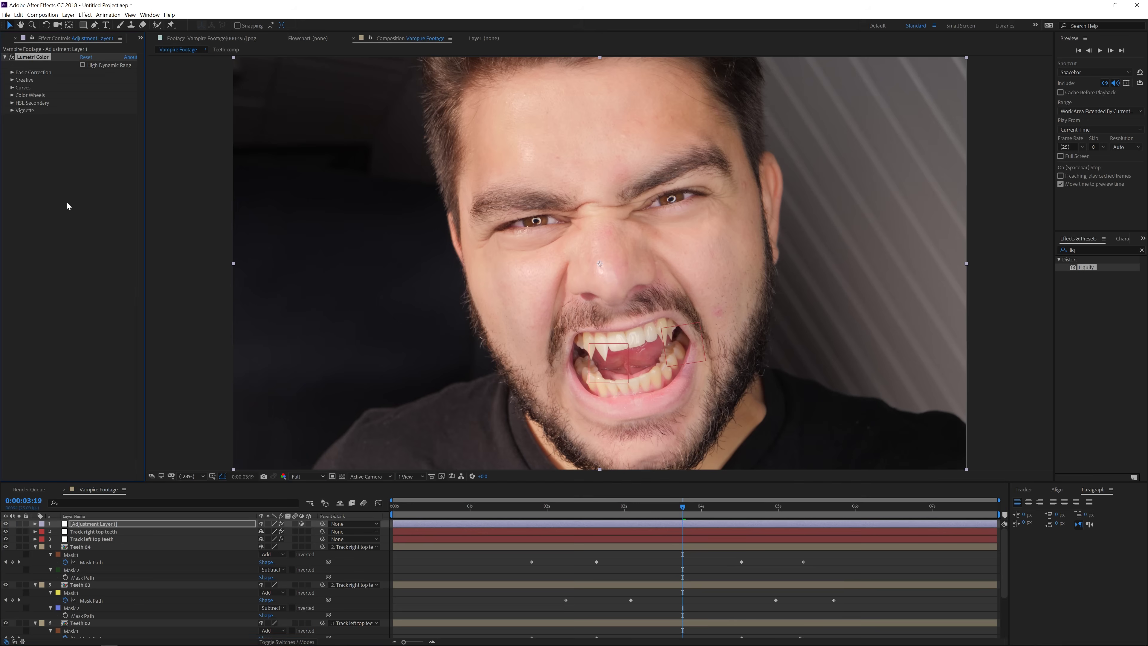
# Load the Apocalypse.3dl LUT as the Lumetri Creative look and reduce its intensity
pyautogui.click(12, 79)
pyautogui.click(89, 96)
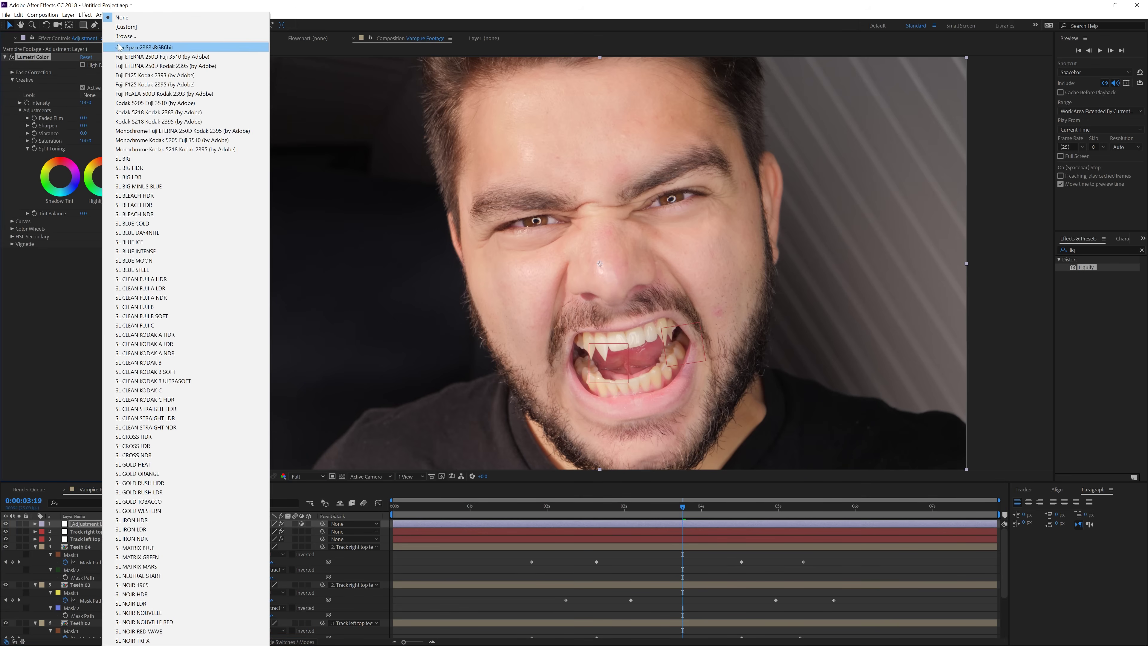
pyautogui.click(126, 36)
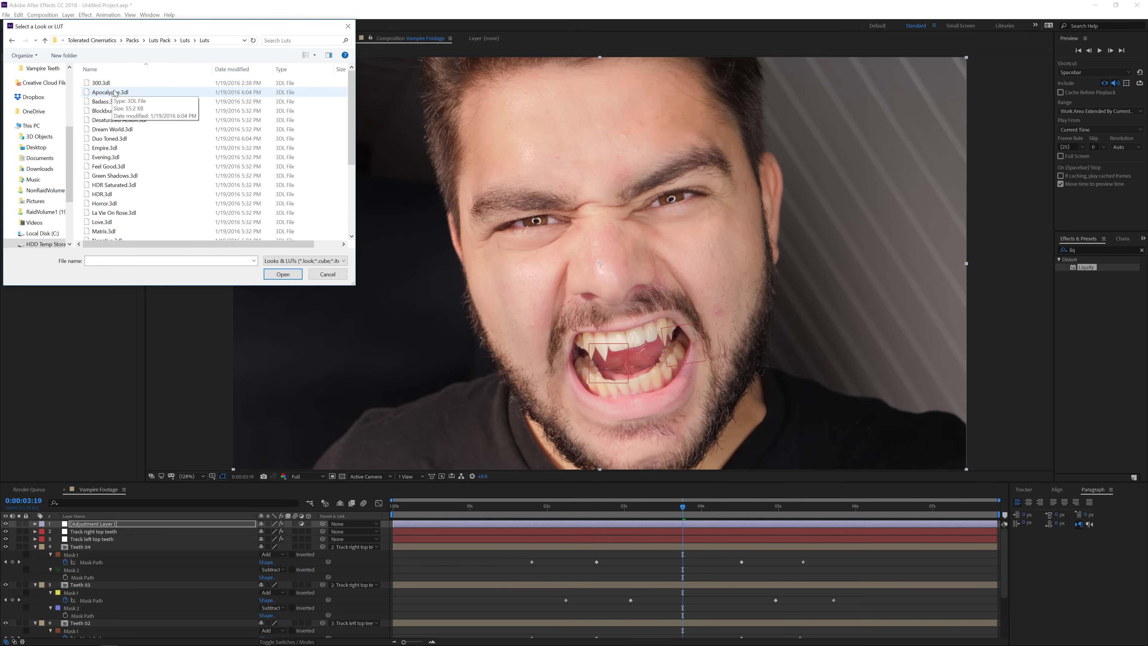
pyautogui.click(283, 273)
pyautogui.moveTo(86, 103); pyautogui.dragTo(73, 105)
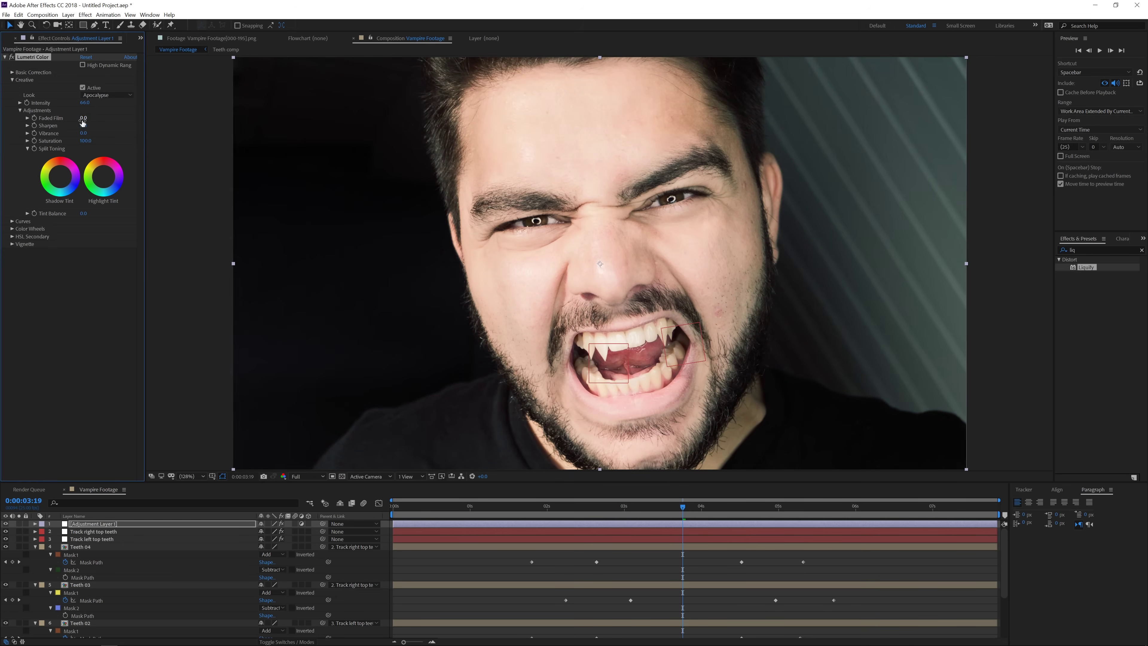
# Lower the Basic Correction saturation to about 59 and switch the Creative look to the Horror LUT
pyautogui.click(12, 73)
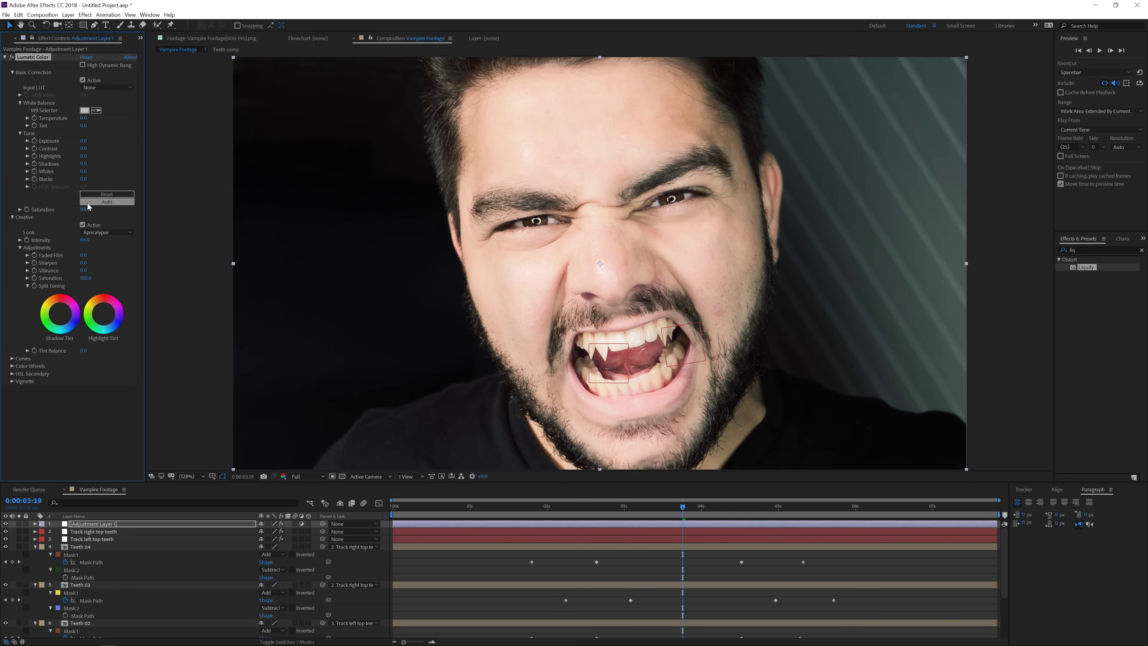
pyautogui.moveTo(68, 212); pyautogui.dragTo(69, 212)
pyautogui.click(107, 232)
pyautogui.click(146, 37)
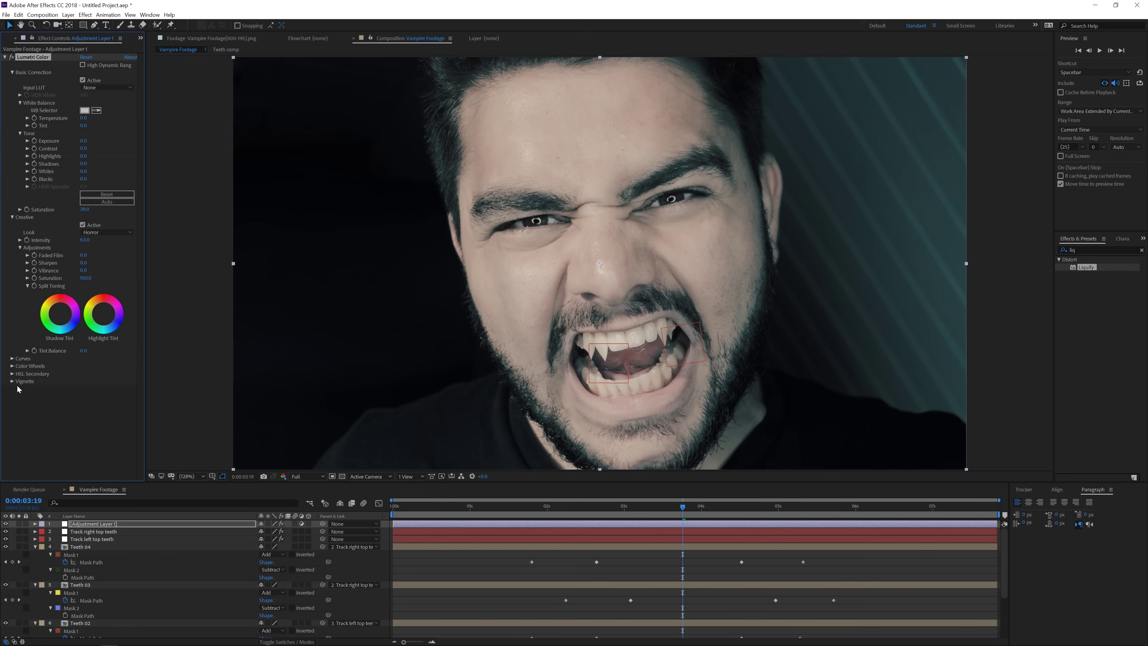
# Expand the Lumetri Vignette settings and try a negative vignette amount
pyautogui.click(16, 381)
pyautogui.moveTo(84, 397); pyautogui.dragTo(44, 397)
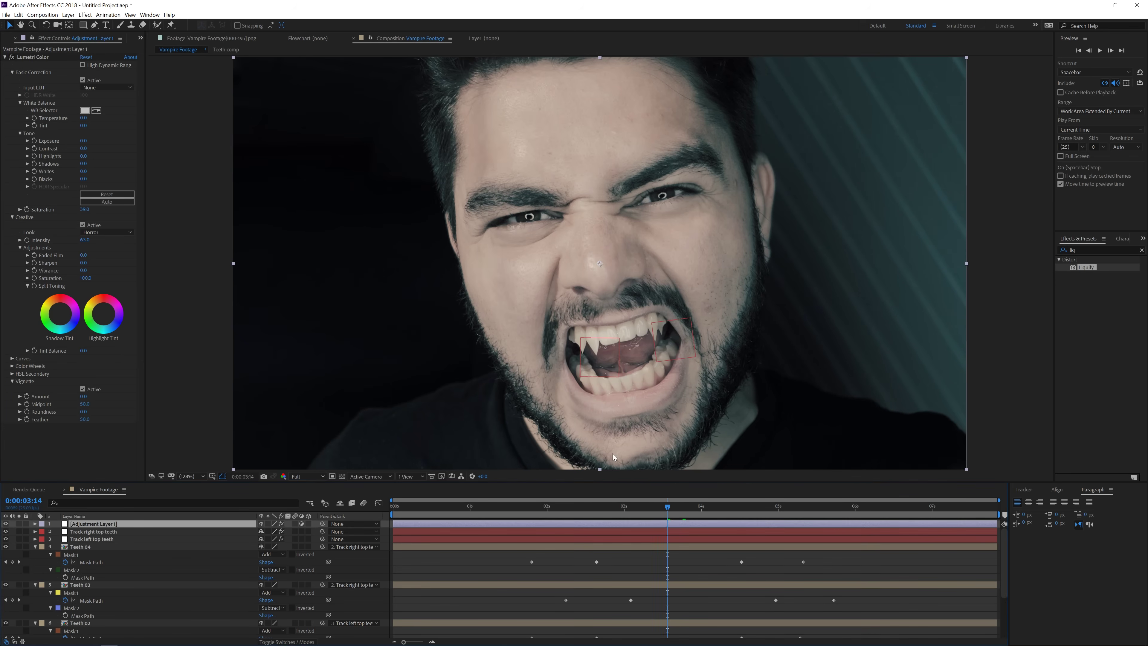